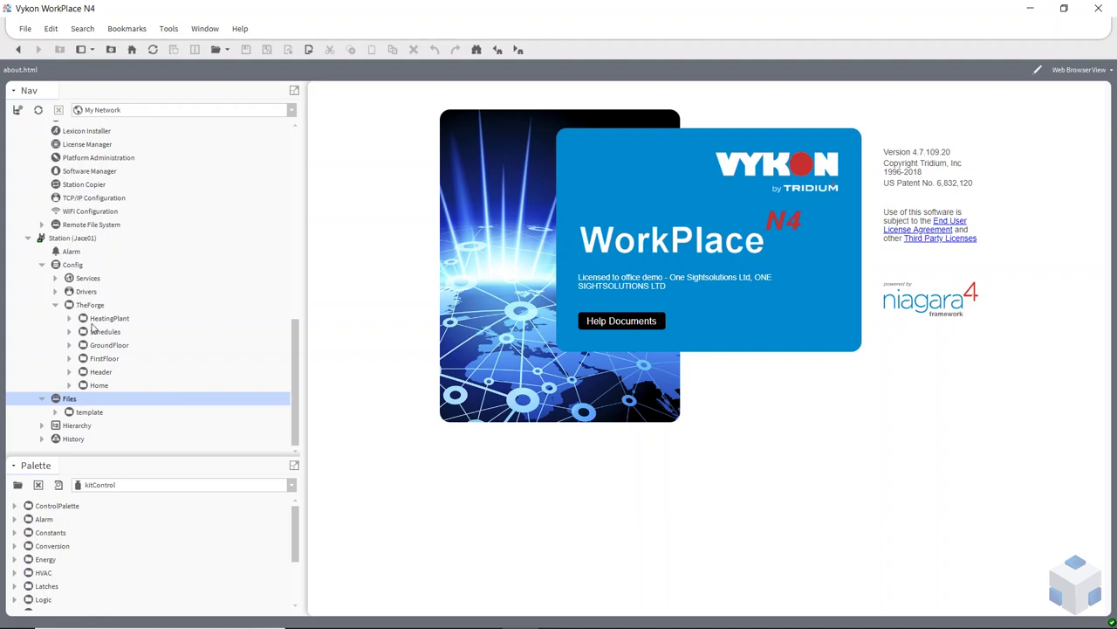
# Step: Open the wire sheet of FCU001 in the station's GroundFloor folder
pyautogui.click(70, 346)
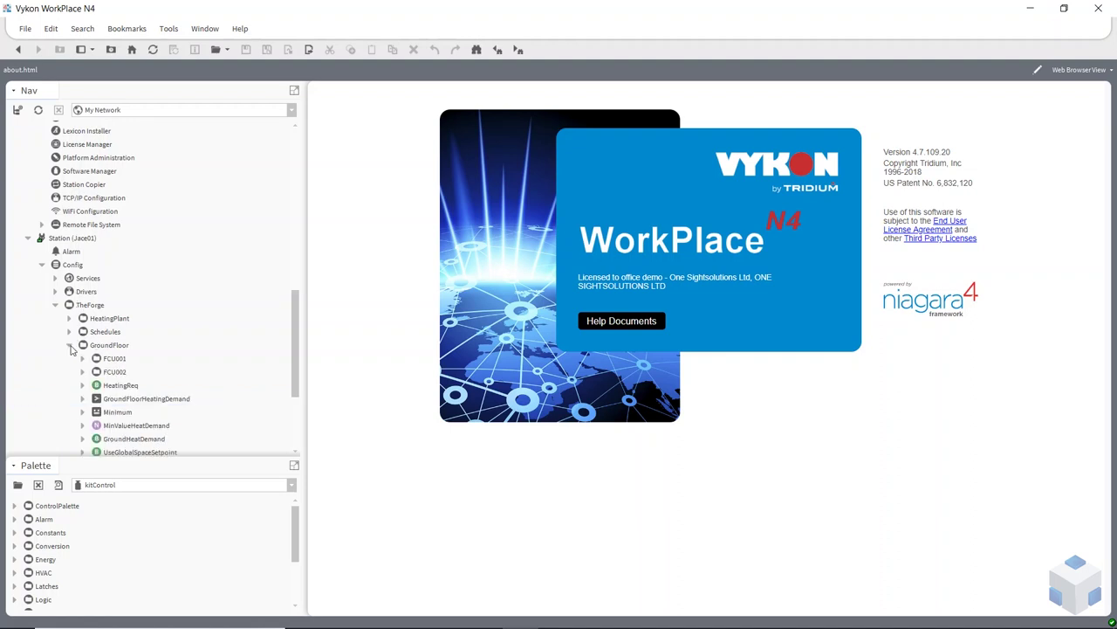
pyautogui.click(114, 363)
pyautogui.doubleClick(112, 359)
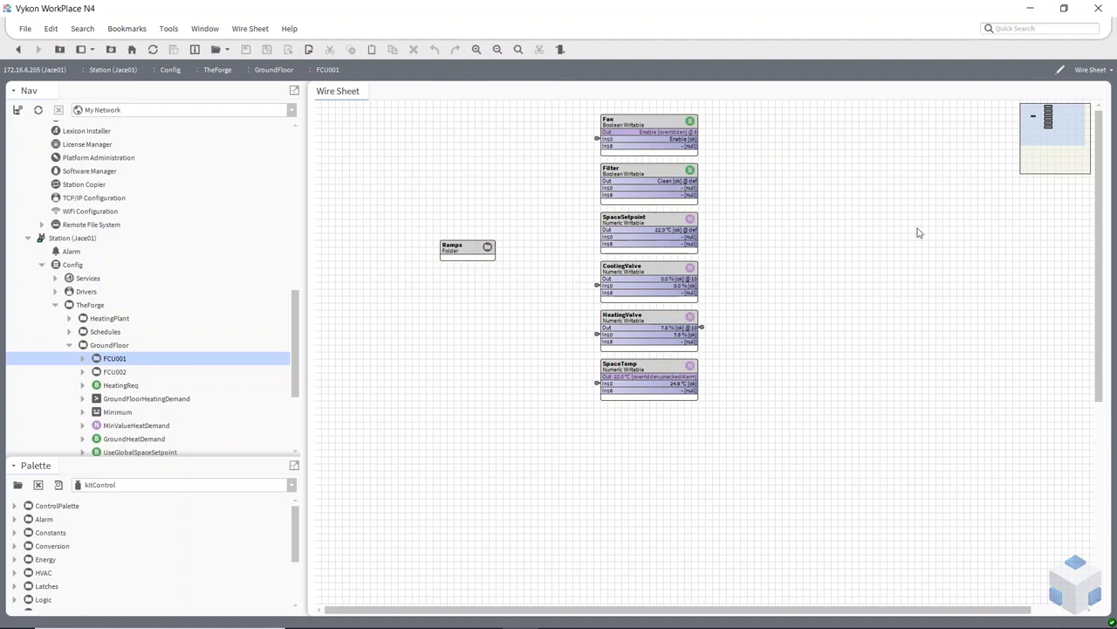
# Step: Create a new Px view named fcu on FCU001 with HxPxMedia as target media and file:^px/fcu.px as its source
pyautogui.click(1106, 72)
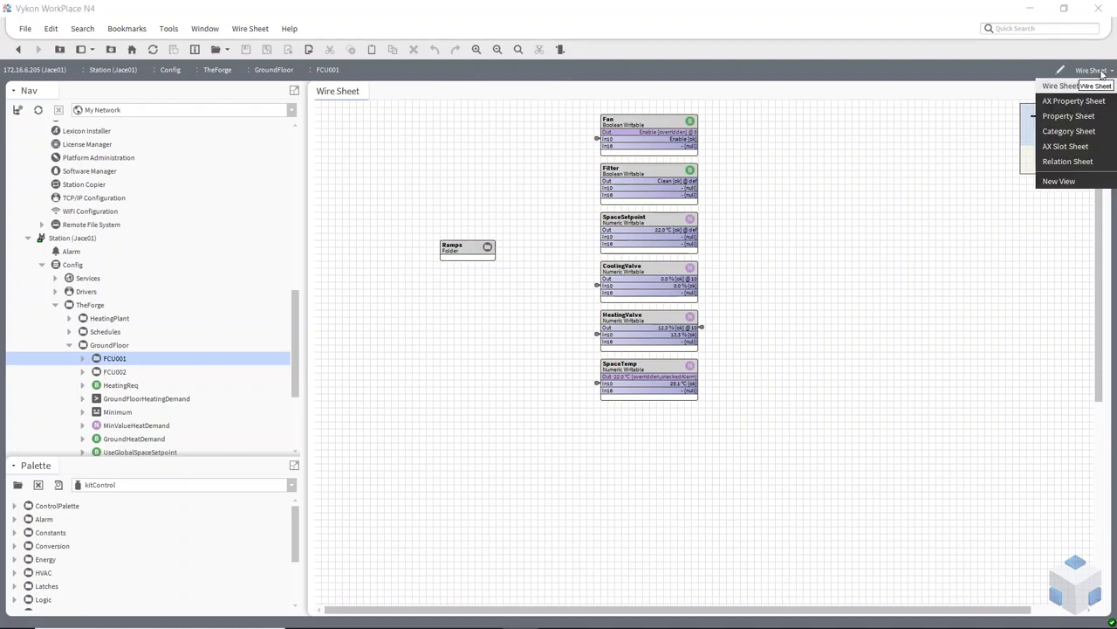
pyautogui.click(1071, 182)
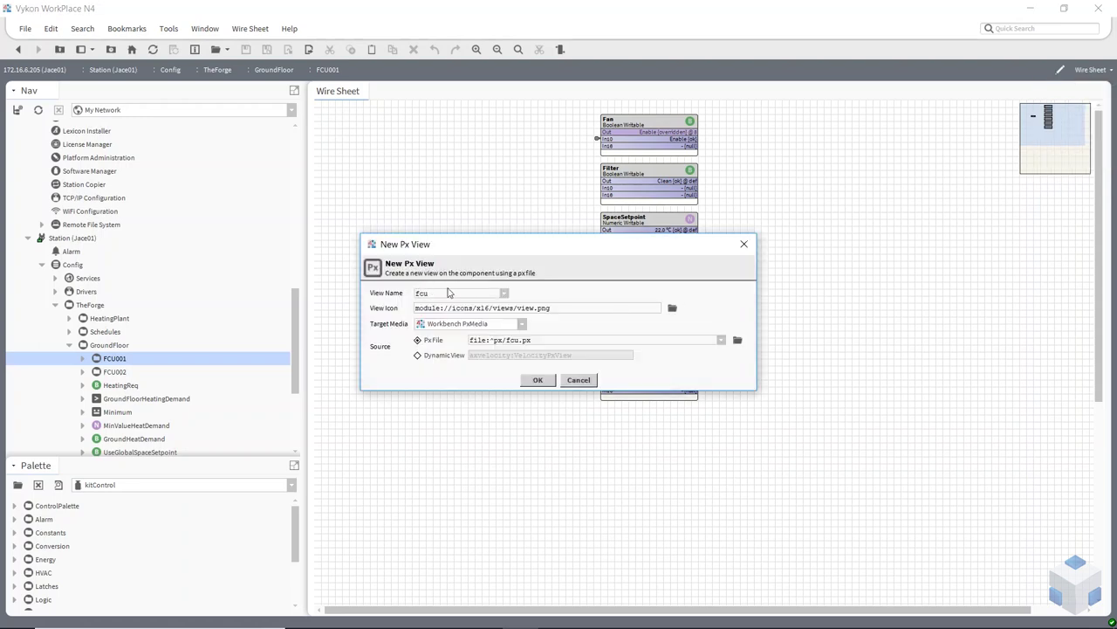
pyautogui.click(523, 325)
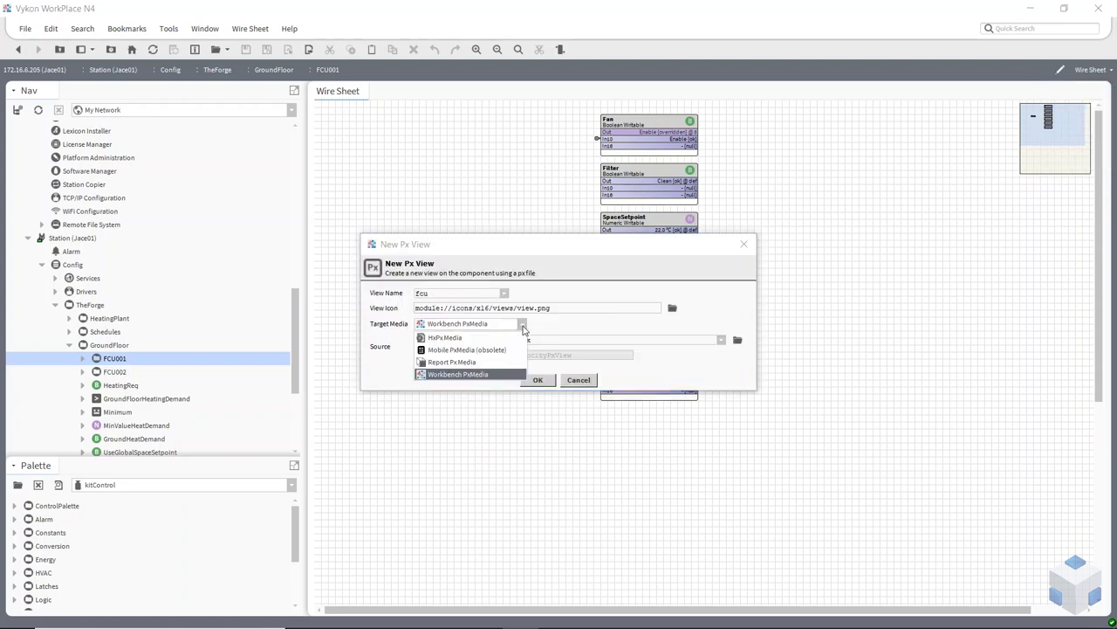
pyautogui.click(447, 338)
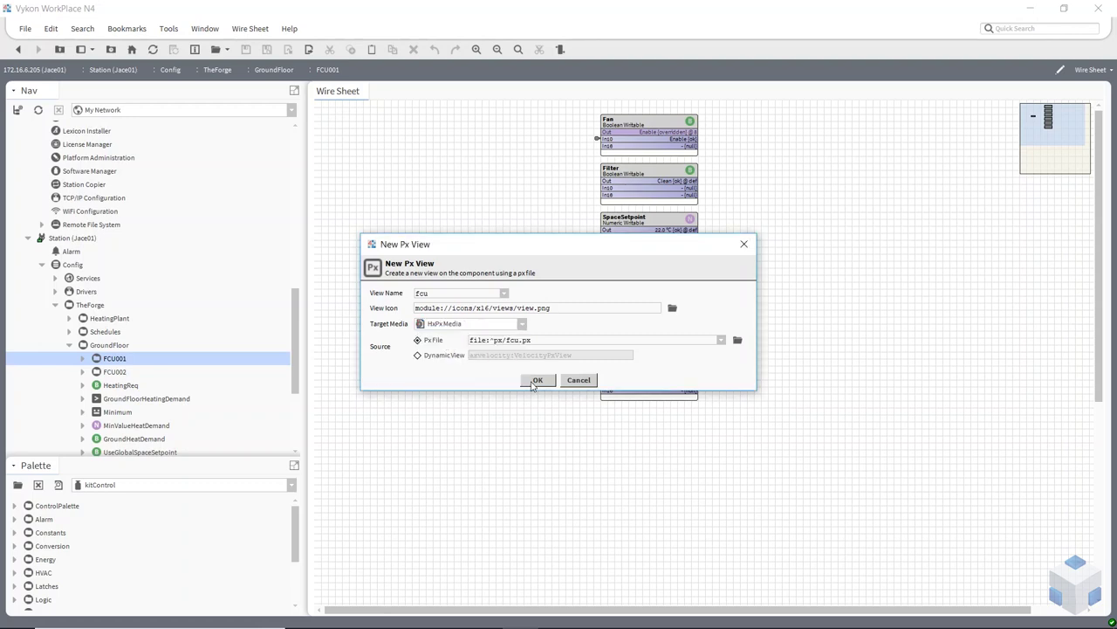
pyautogui.click(536, 381)
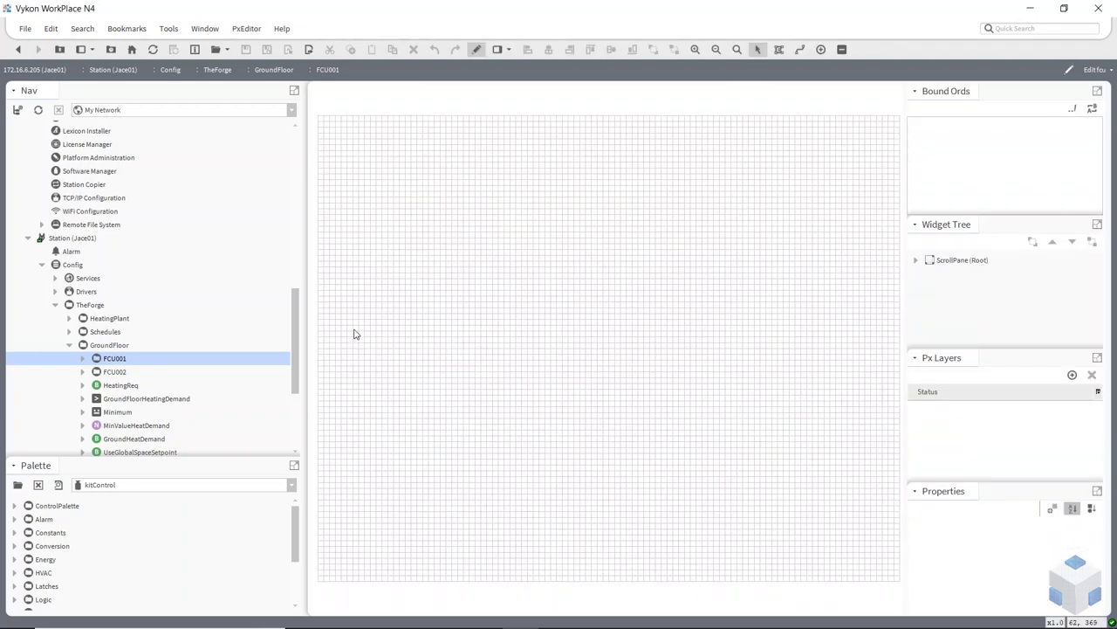
# Step: Set the canvas pane's viewSize to 900 wide by 600 high
pyautogui.doubleClick(497, 247)
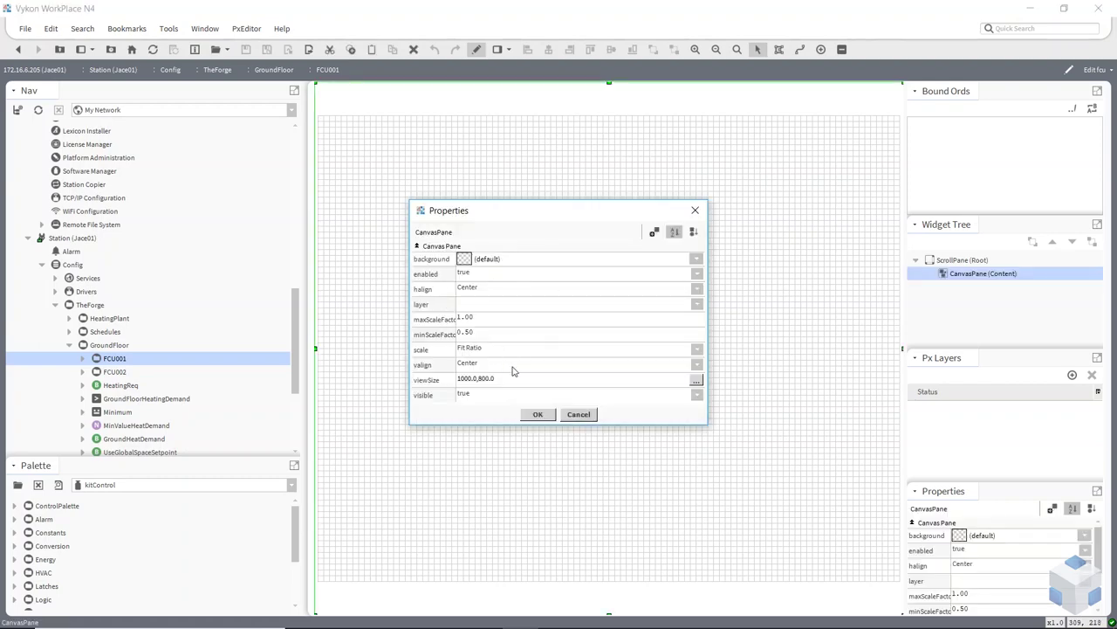
pyautogui.doubleClick(484, 379)
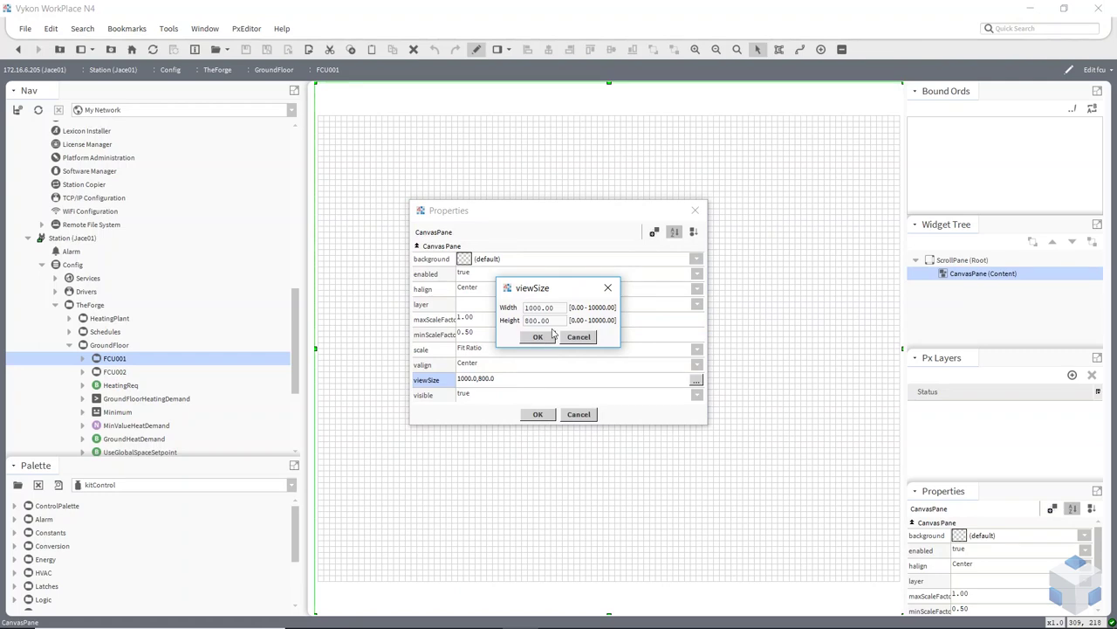
pyautogui.moveTo(560, 307); pyautogui.dragTo(517, 313)
pyautogui.write('900')
pyautogui.moveTo(556, 319); pyautogui.dragTo(513, 323)
pyautogui.write('600')
pyautogui.click(537, 337)
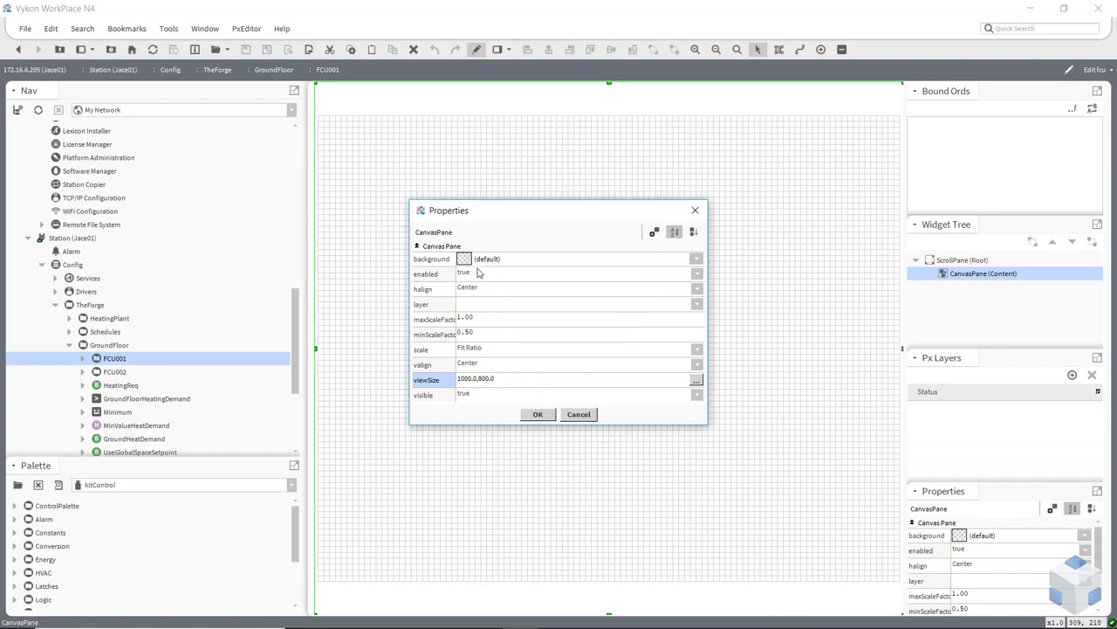
# Step: Set the canvas background to solid grey and apply the canvas pane properties
pyautogui.click(479, 259)
pyautogui.click(432, 266)
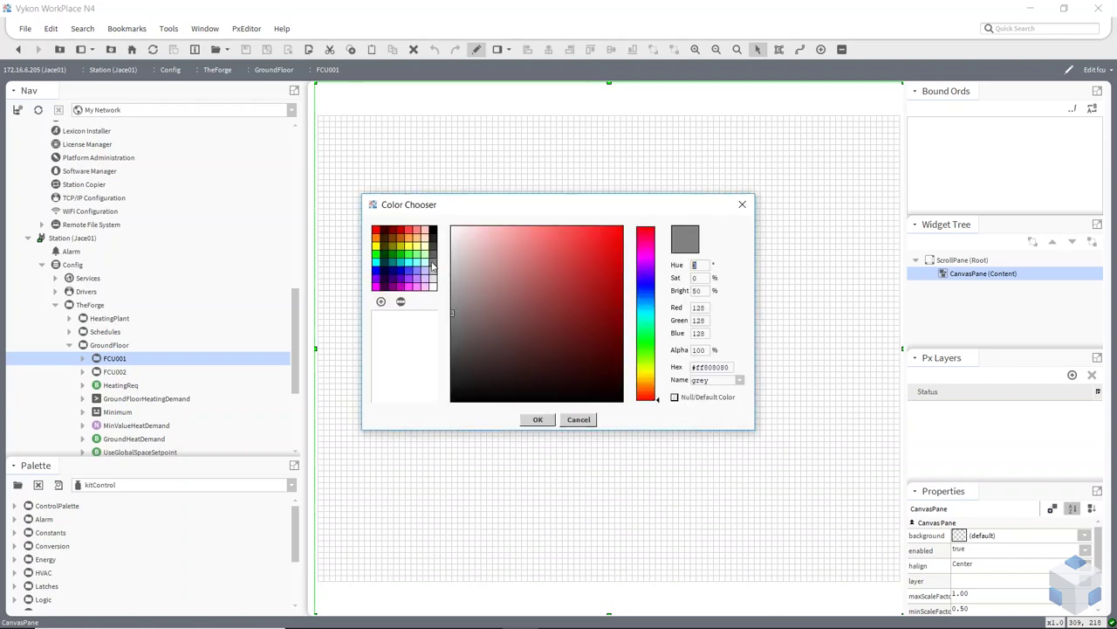
pyautogui.click(536, 419)
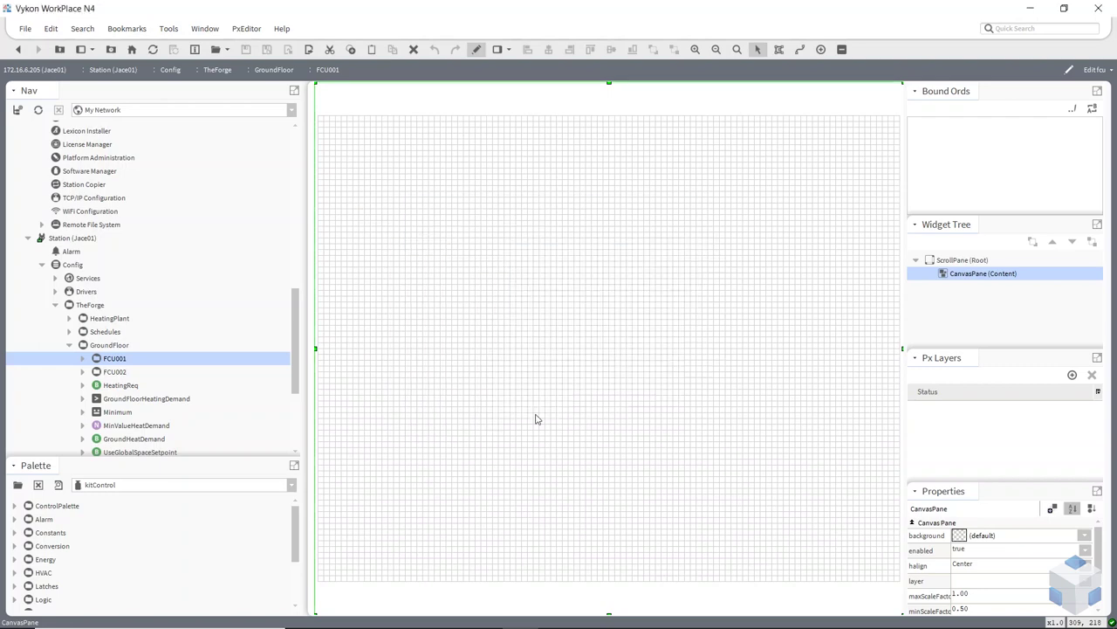
pyautogui.click(536, 413)
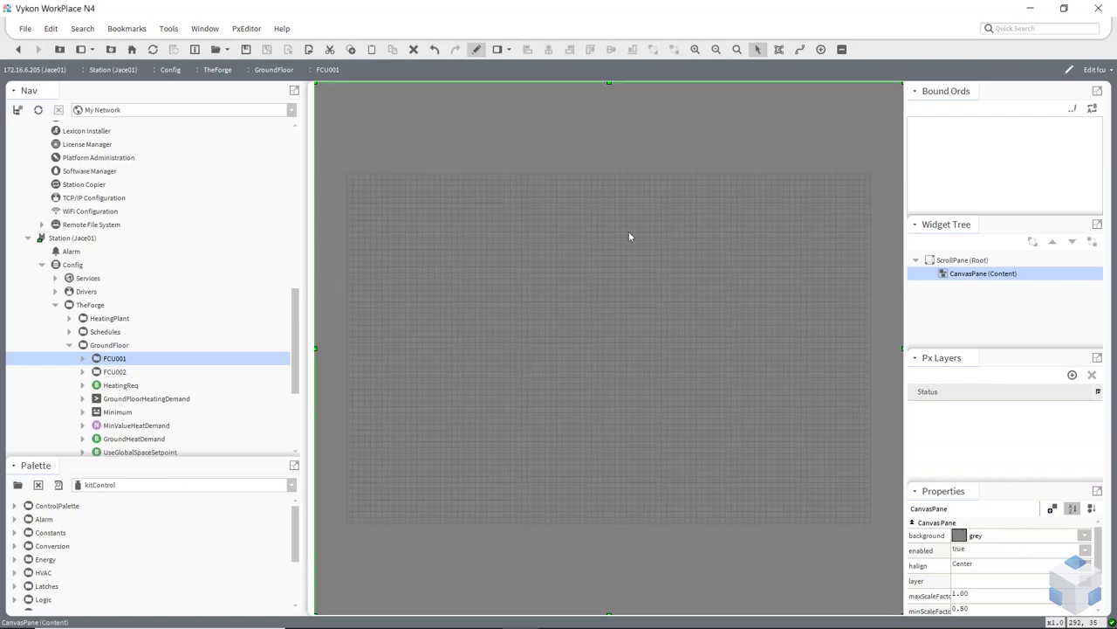
# Step: Change the canvas background to the light grey #e0e0e0
pyautogui.doubleClick(503, 352)
pyautogui.click(506, 260)
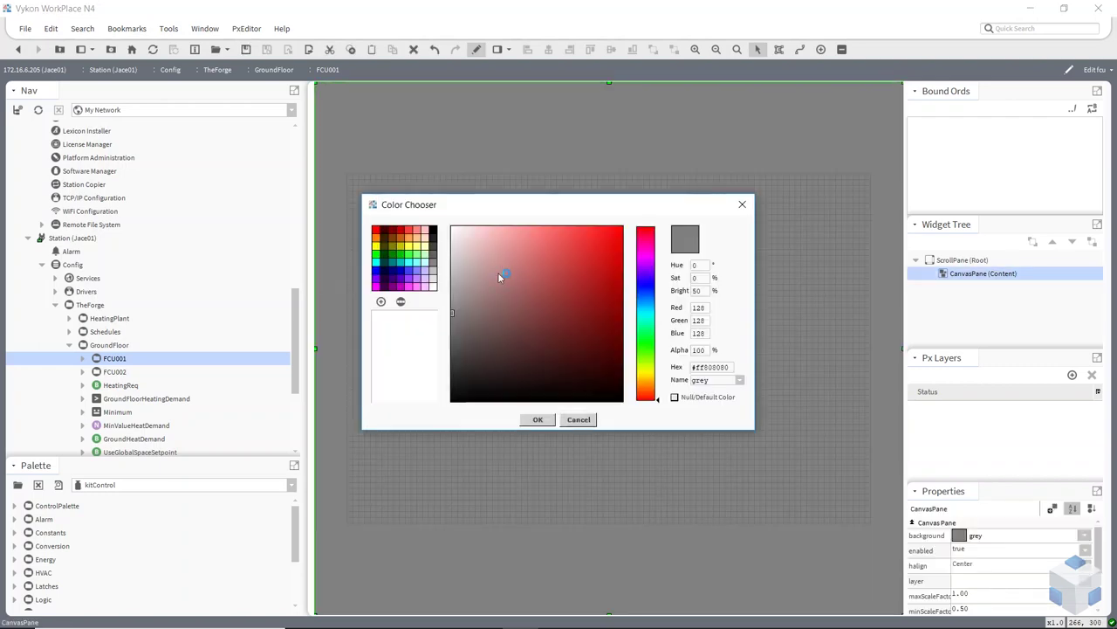
pyautogui.click(434, 280)
pyautogui.click(536, 419)
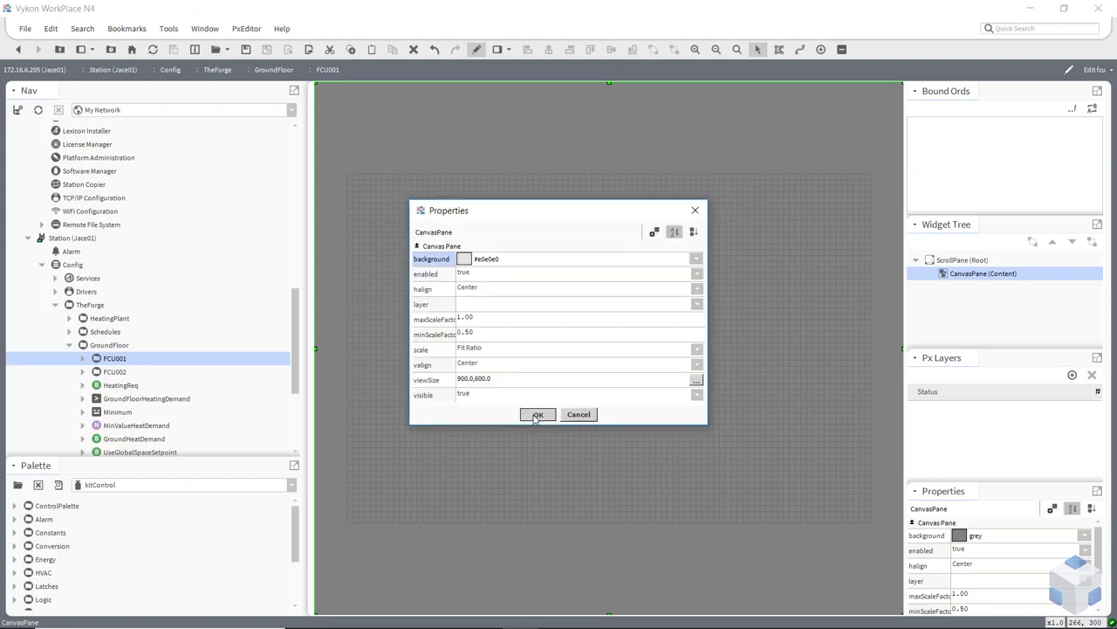
pyautogui.click(536, 415)
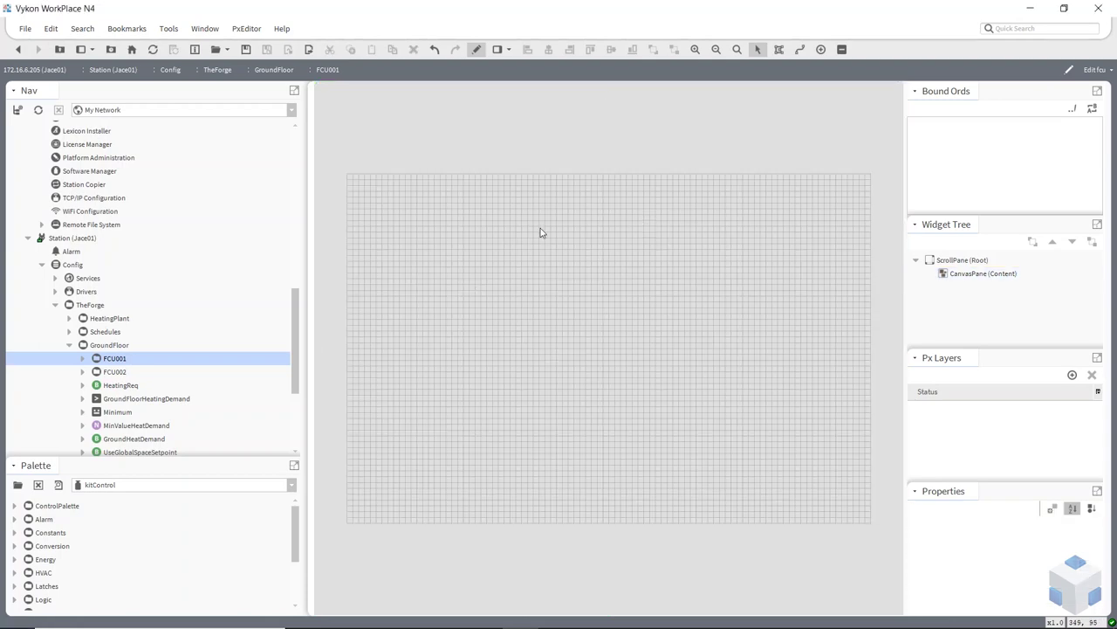
# Step: Review the color chooser and the fill types available for the canvas background, leaving the properties without changes
pyautogui.doubleClick(523, 267)
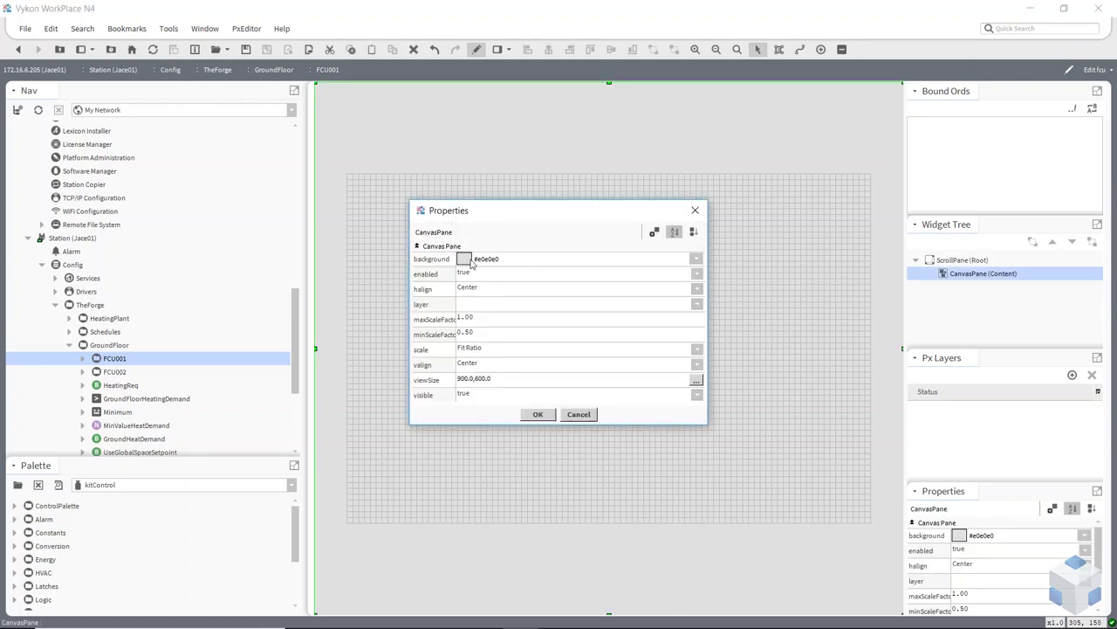
pyautogui.click(552, 261)
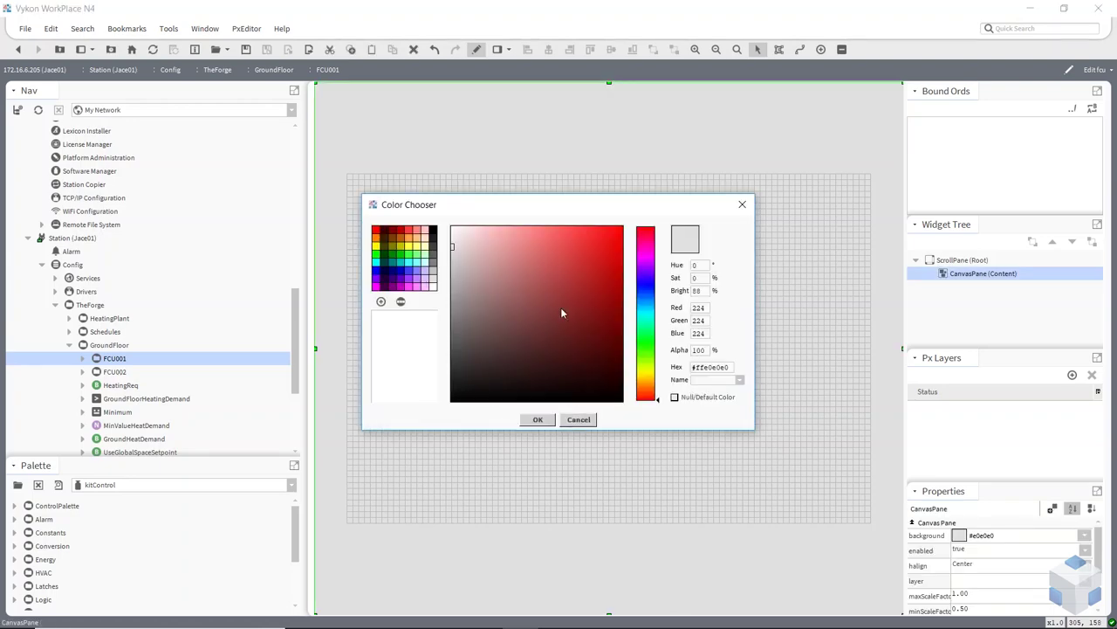
pyautogui.click(587, 419)
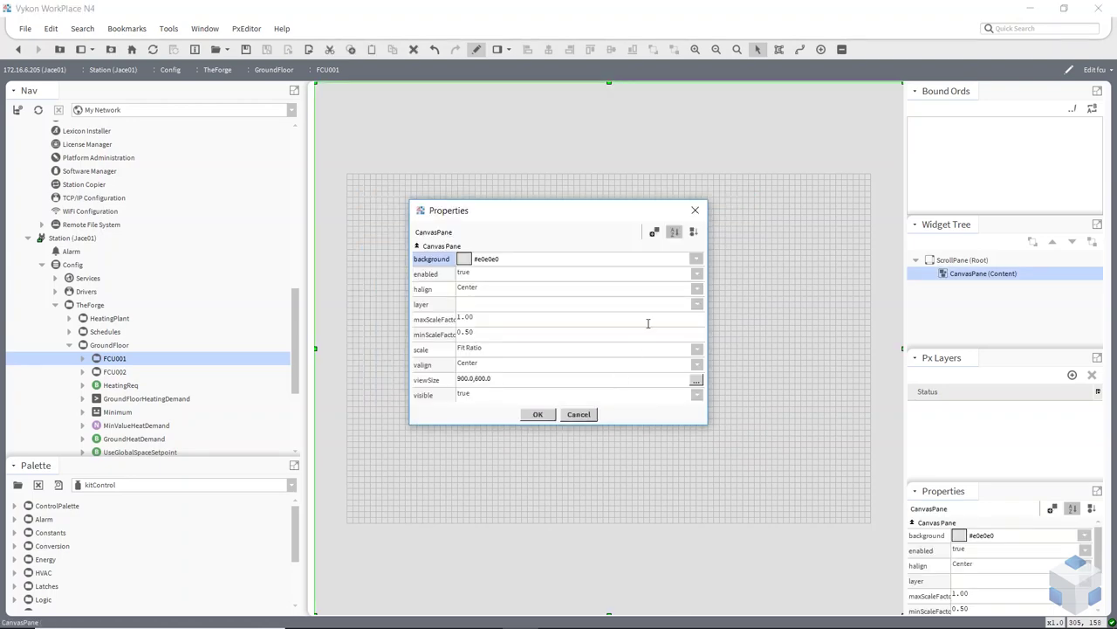
pyautogui.click(697, 260)
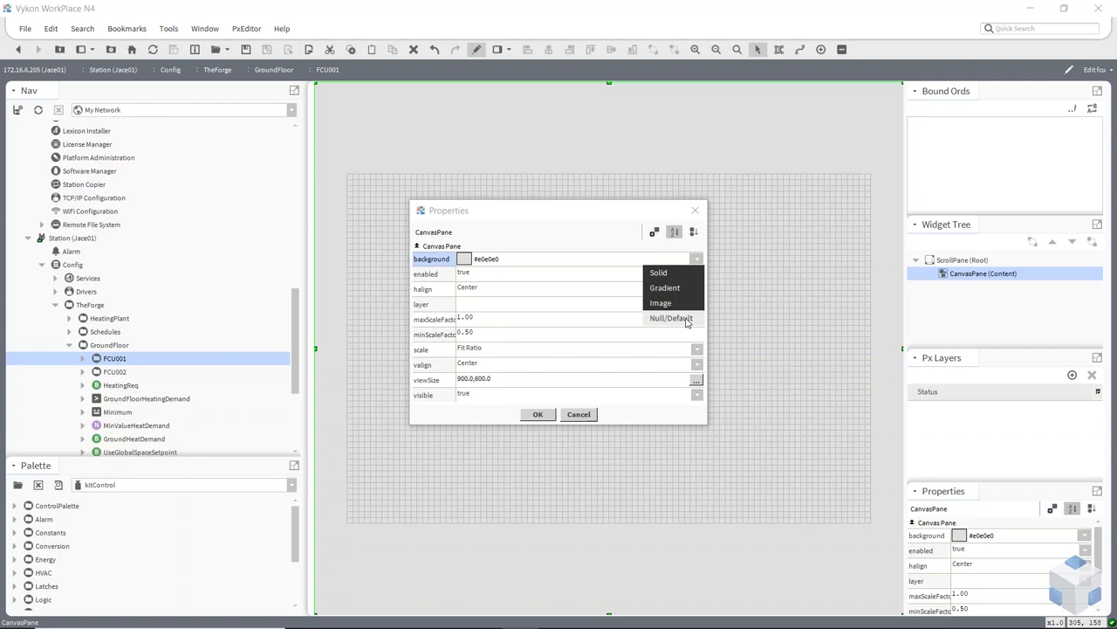
pyautogui.click(659, 275)
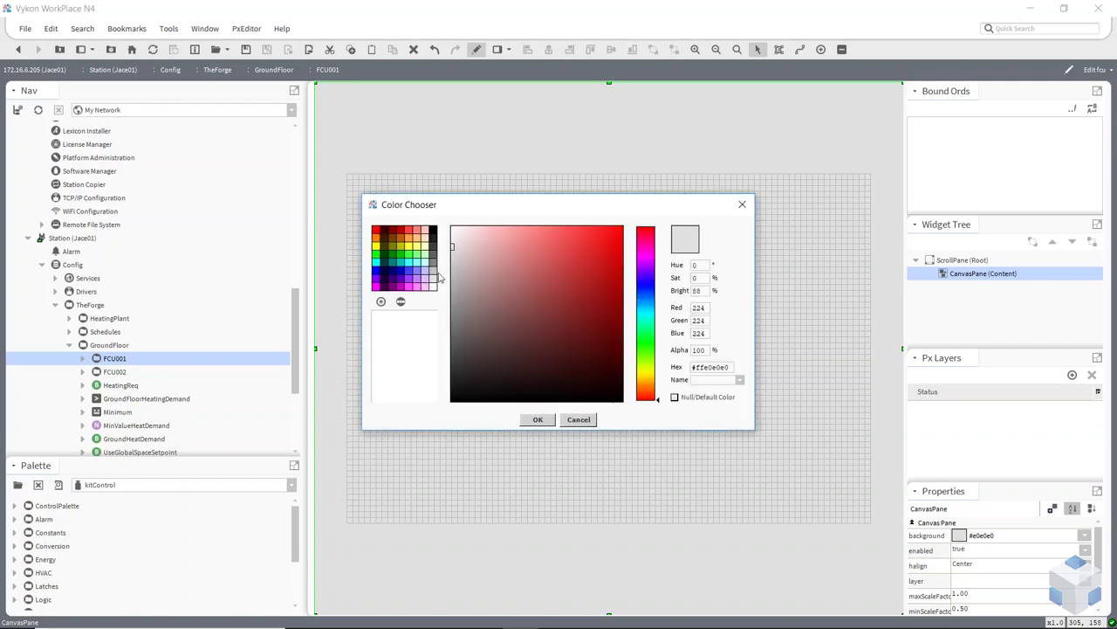
pyautogui.click(580, 419)
pyautogui.click(584, 418)
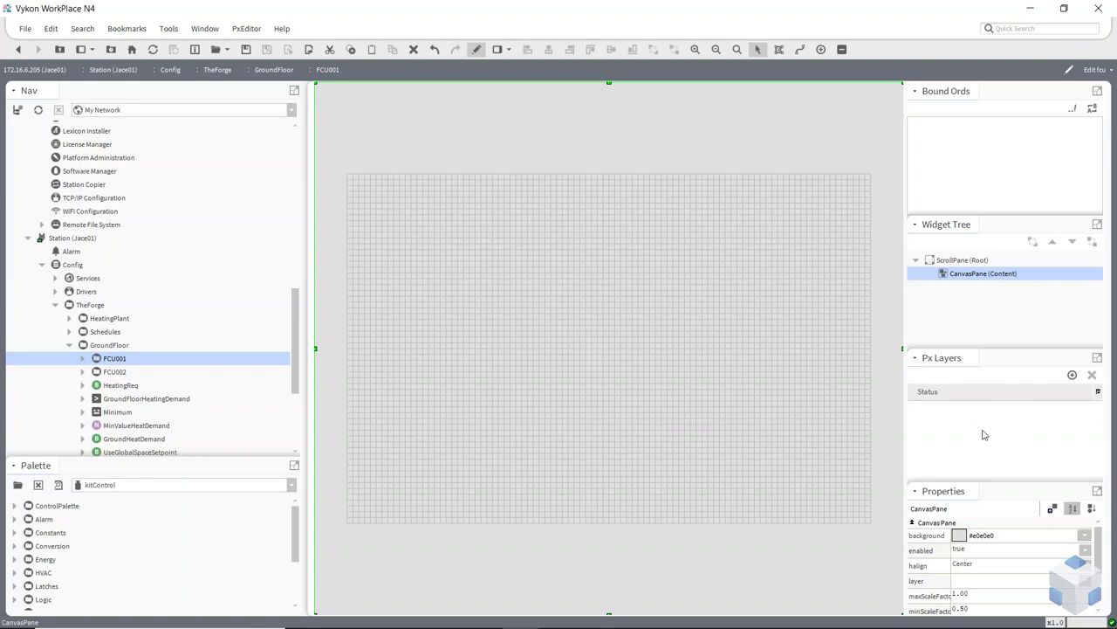
# Step: Add a Px layer named background and keep its status at Normal
pyautogui.click(1073, 378)
pyautogui.doubleClick(564, 318)
pyautogui.write('backgroun')
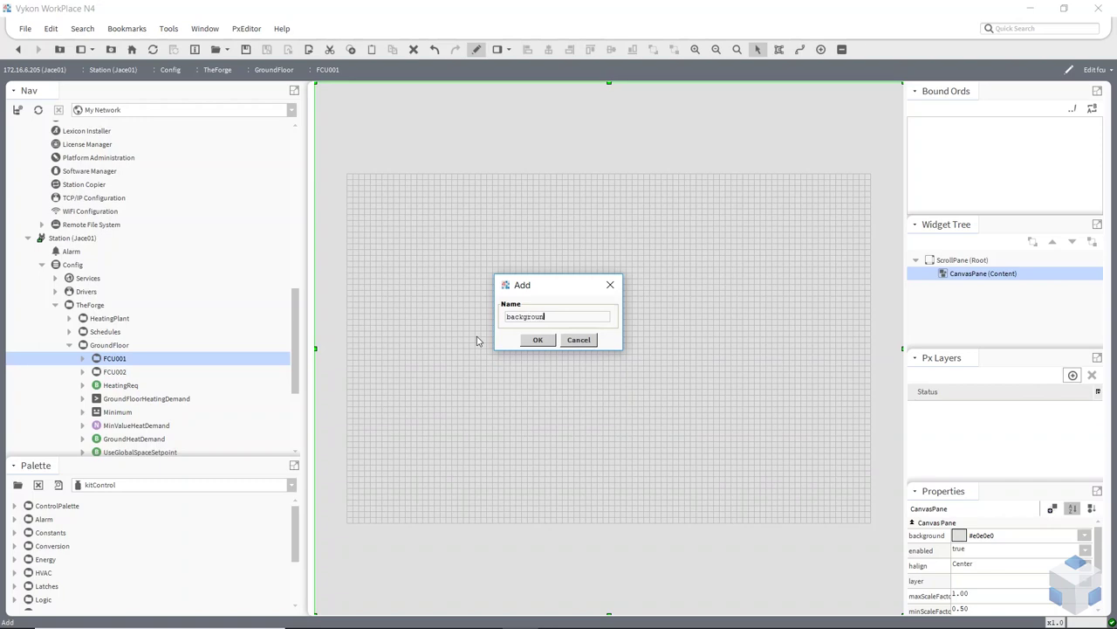
pyautogui.write('d')
pyautogui.click(538, 340)
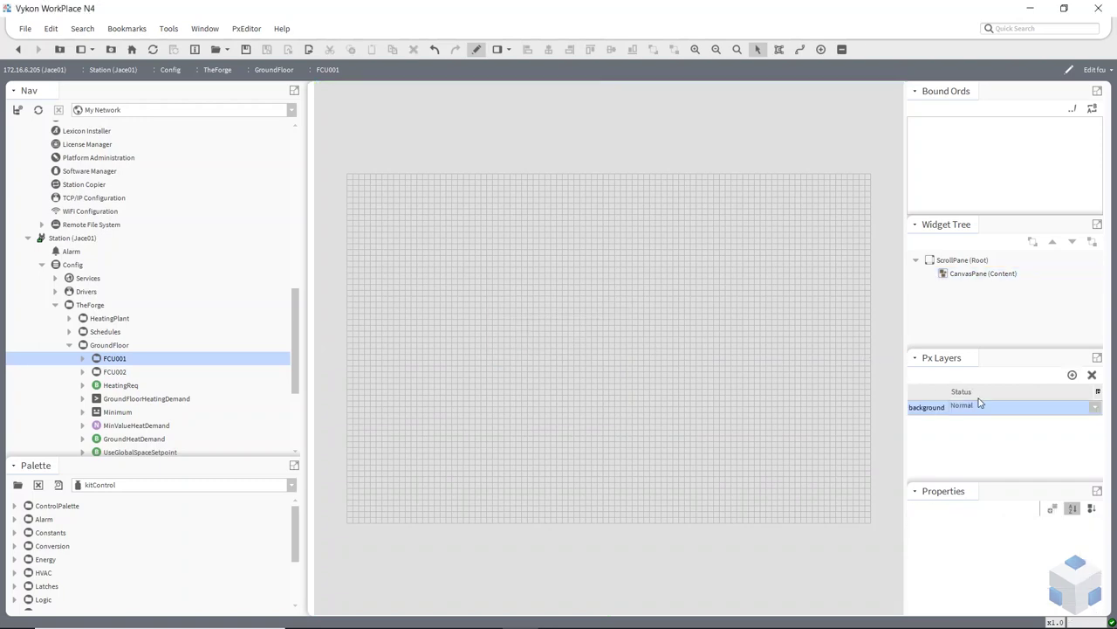
pyautogui.click(990, 414)
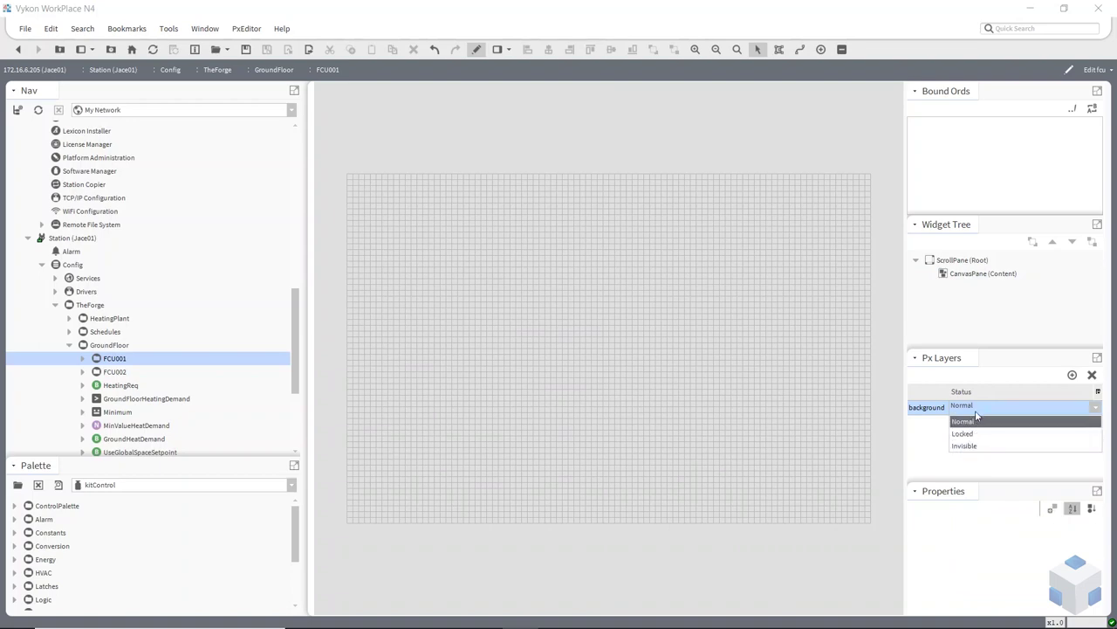
pyautogui.click(968, 420)
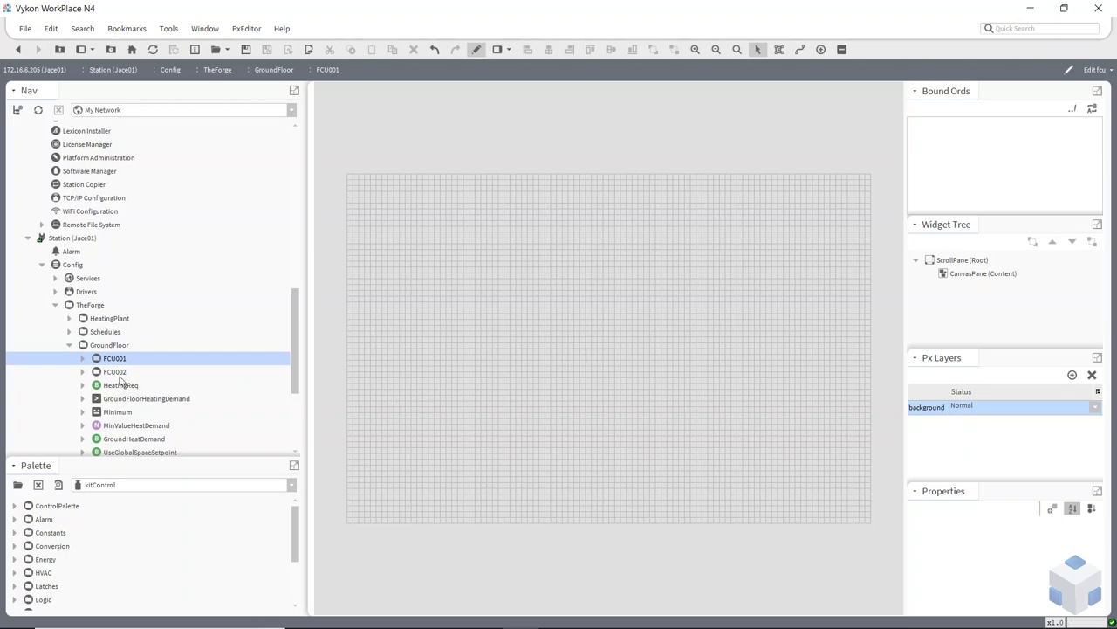
# Step: Check the px folder under the station's Files for the new Px file
pyautogui.click(70, 347)
pyautogui.scroll(-1, 79, 384)
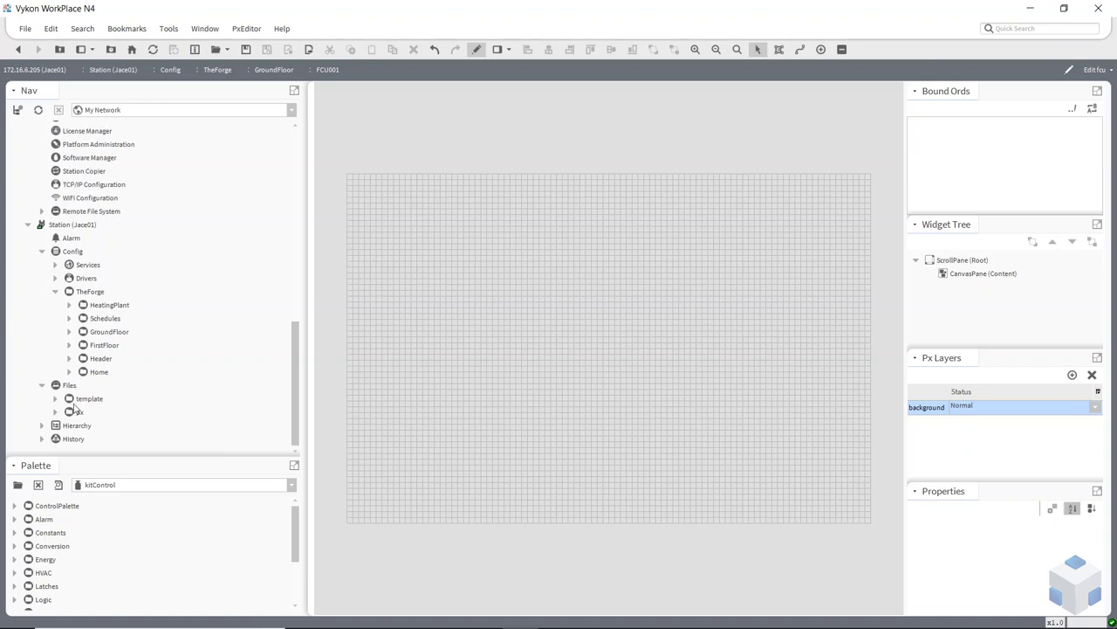
pyautogui.click(55, 412)
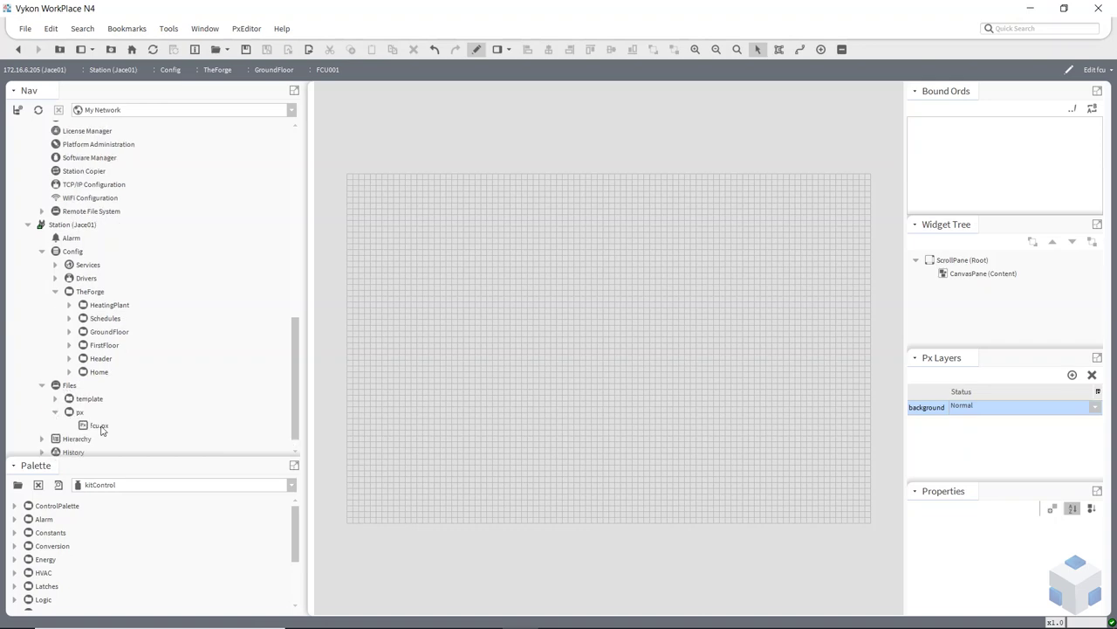
pyautogui.click(55, 412)
pyautogui.click(69, 386)
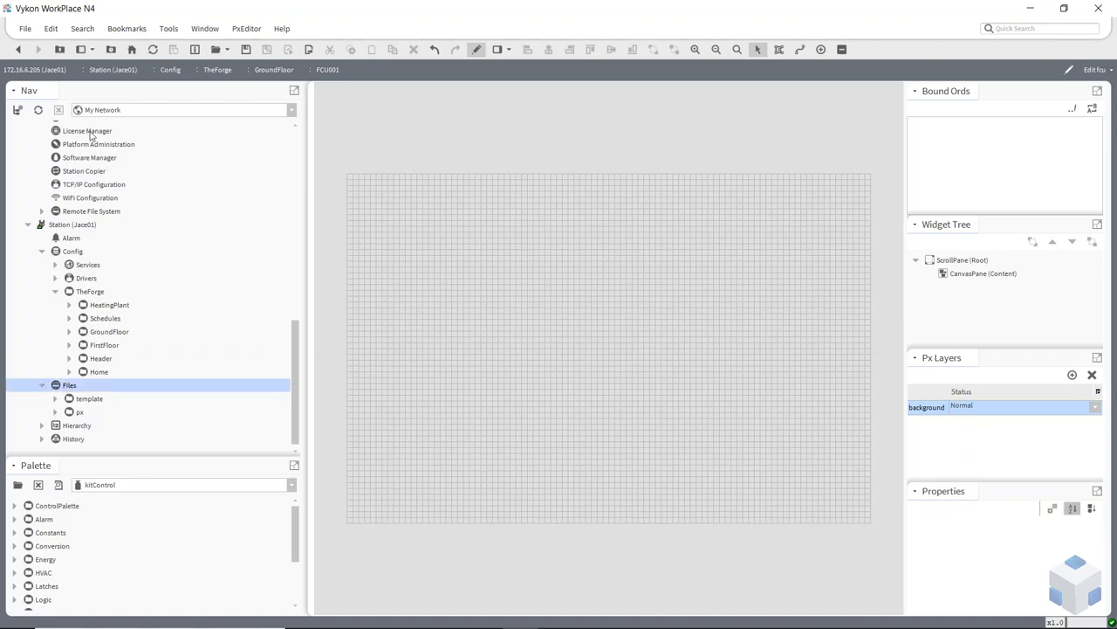
# Step: Copy the images folder from User Home and paste it into the Jace01 station's Files
pyautogui.scroll(15, 114, 253)
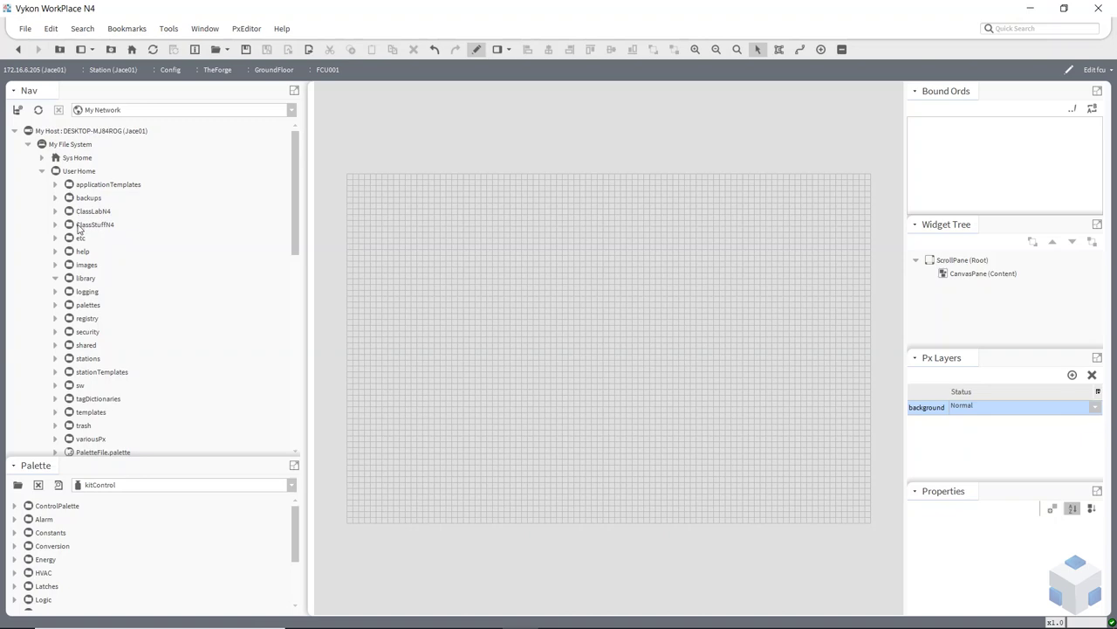
pyautogui.click(71, 174)
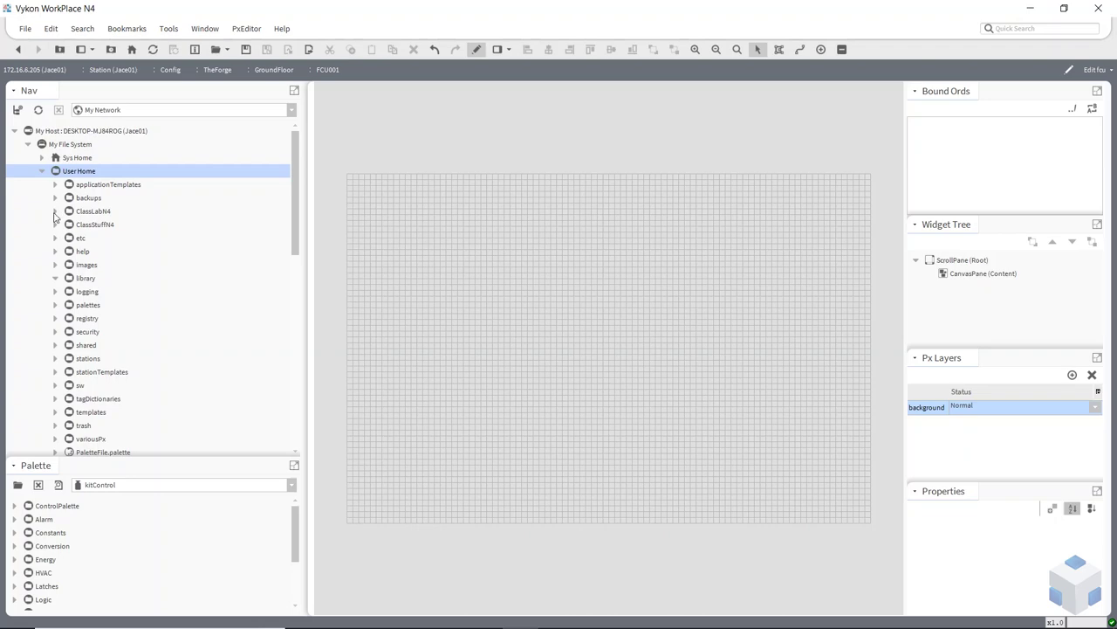
pyautogui.click(54, 211)
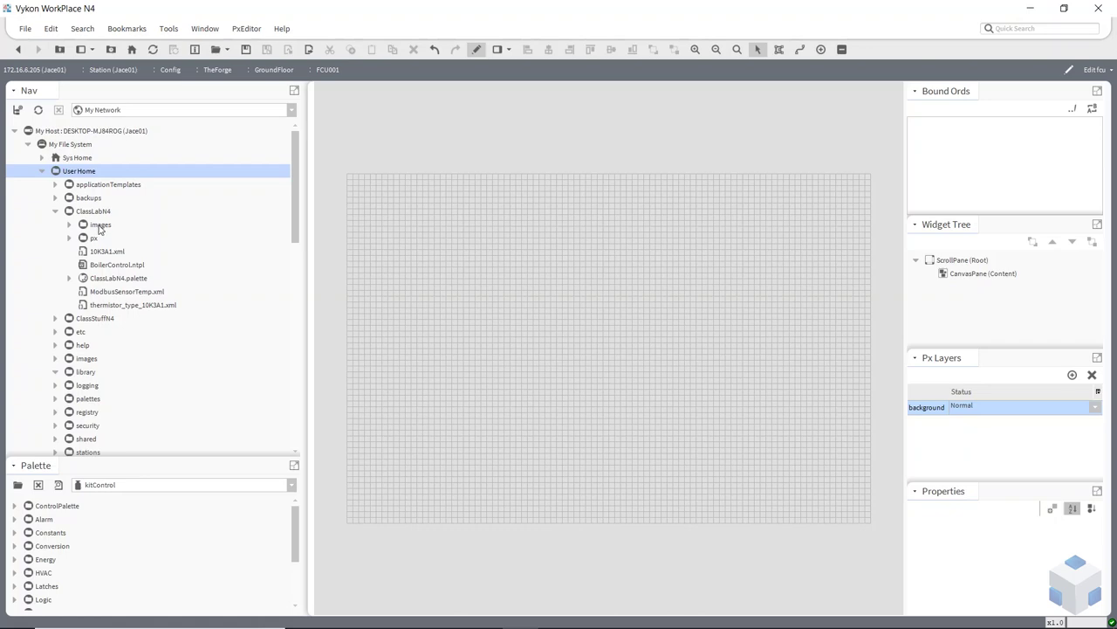
pyautogui.scroll(-3, 105, 371)
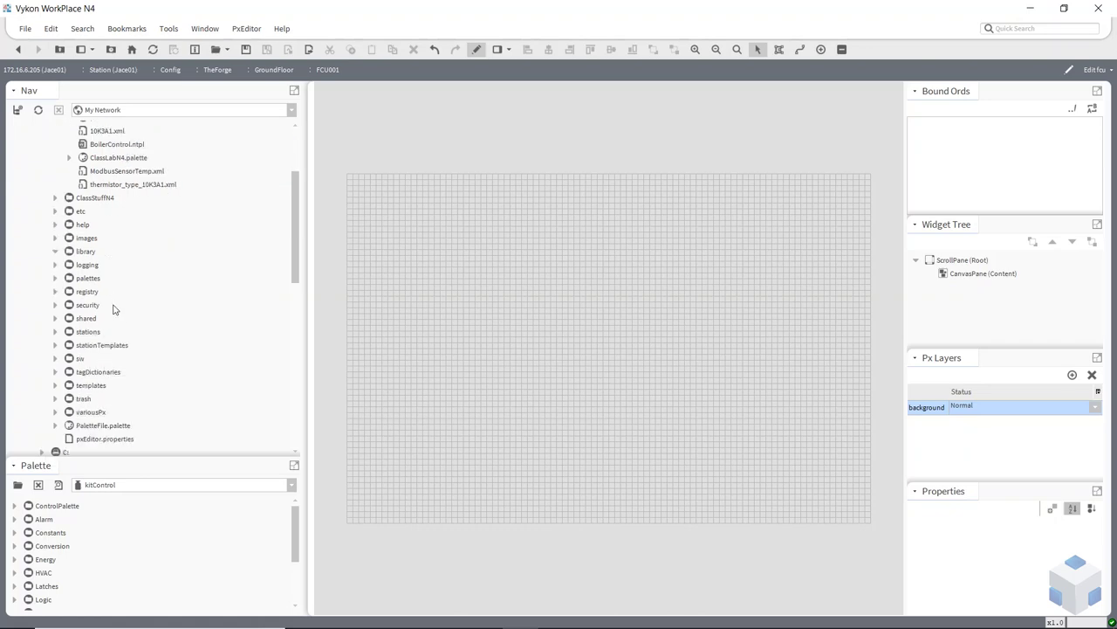
pyautogui.rightClick(85, 238)
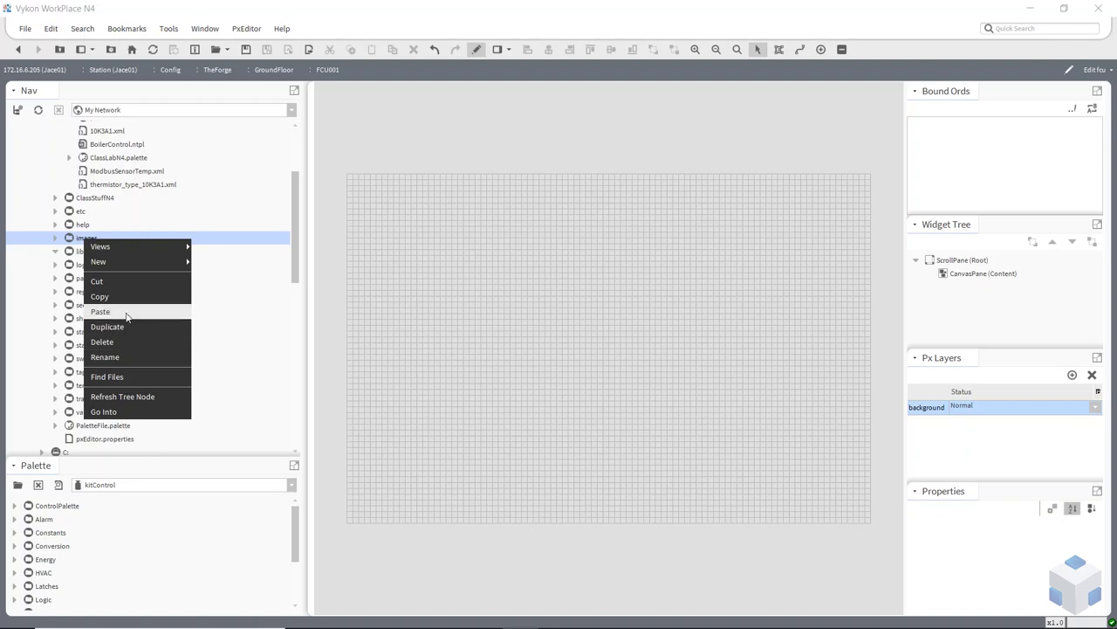
pyautogui.click(122, 297)
pyautogui.scroll(-8, 127, 318)
pyautogui.scroll(-3, 130, 328)
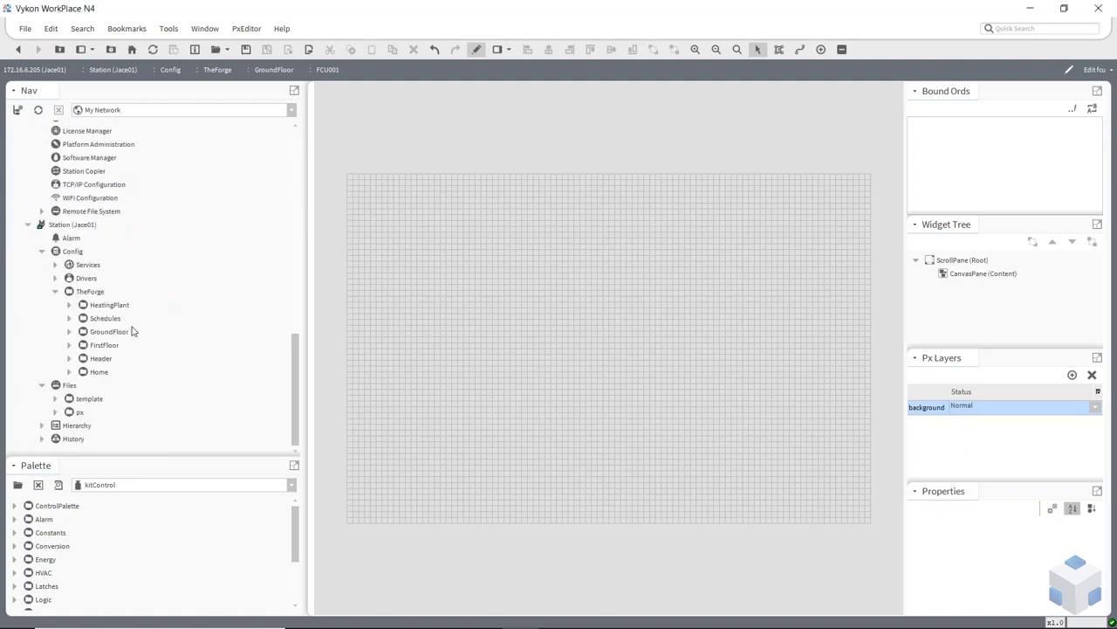
pyautogui.scroll(-1, 100, 406)
pyautogui.rightClick(69, 385)
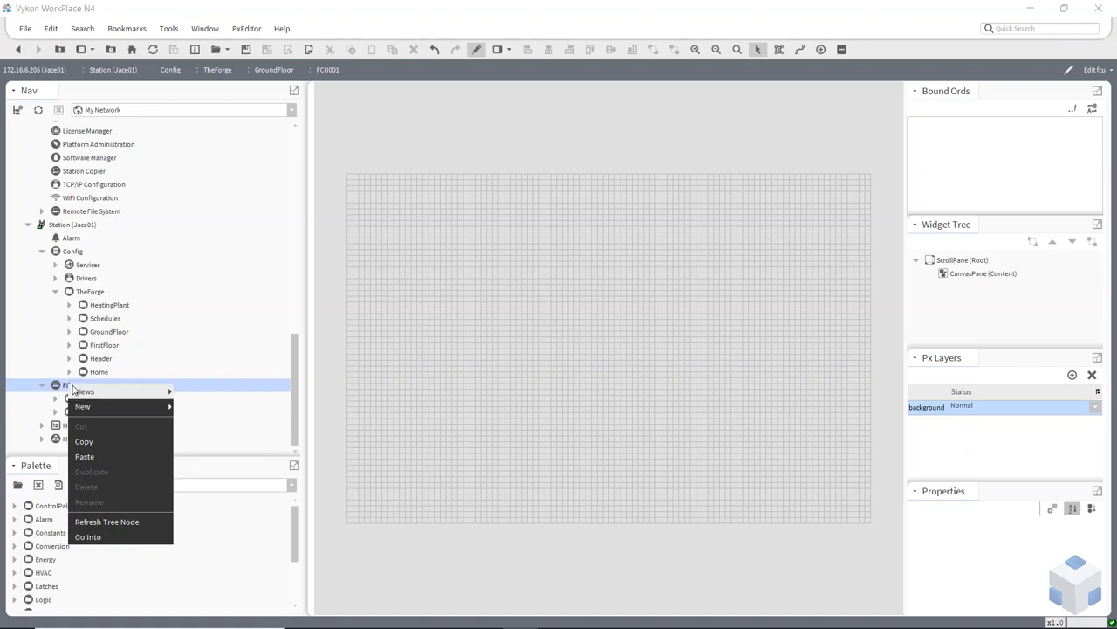
pyautogui.click(107, 456)
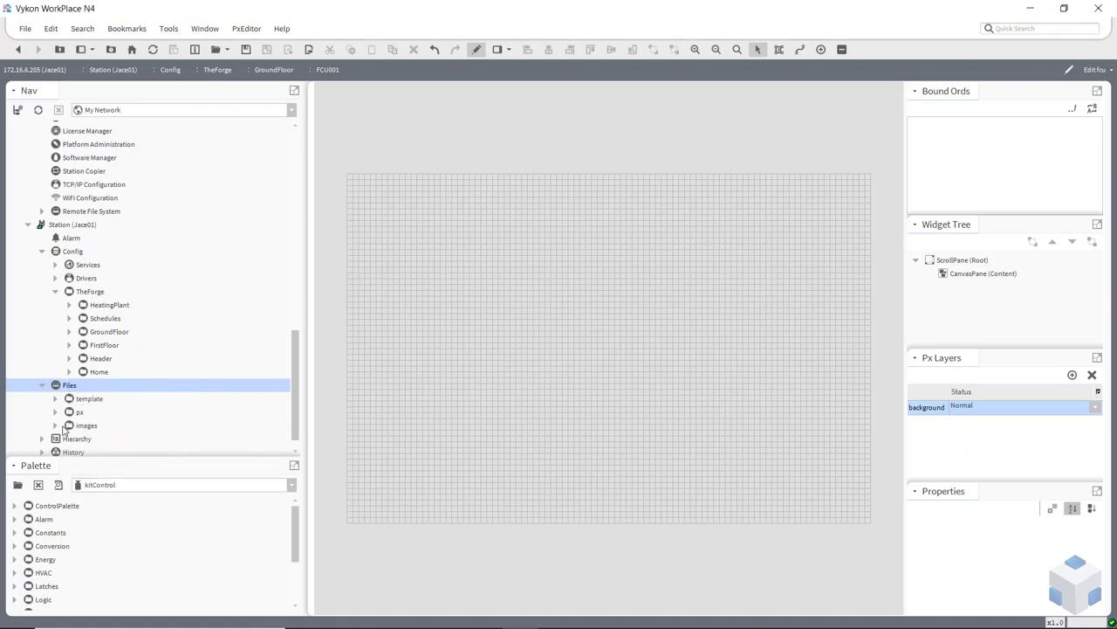
# Step: Place buildingFloor1.jpg from the station's images folder onto the canvas
pyautogui.click(55, 426)
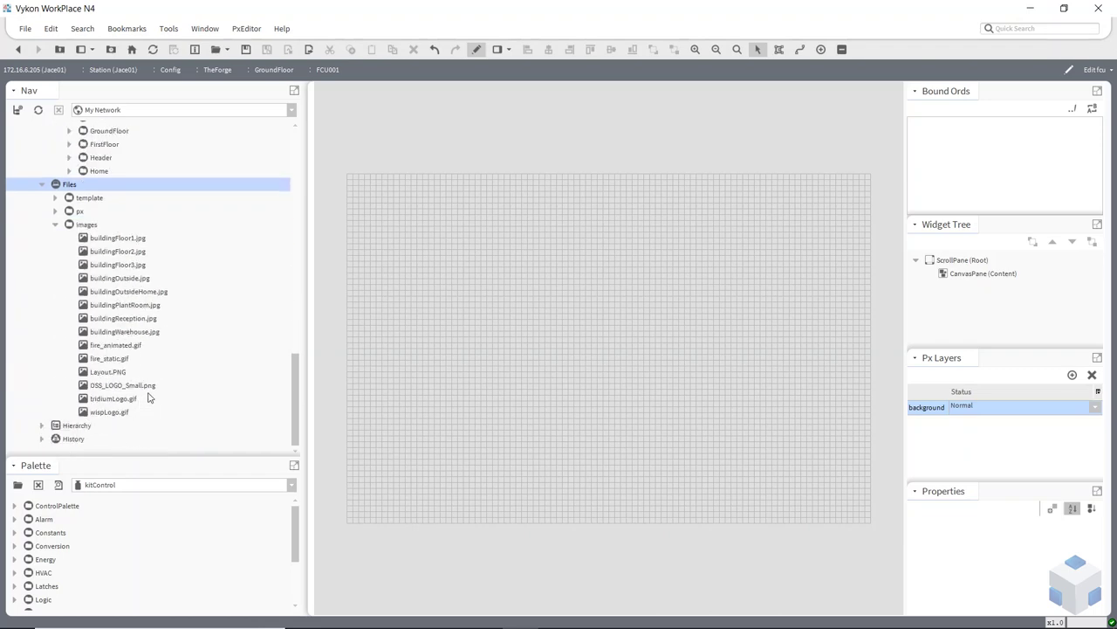
pyautogui.scroll(2, 148, 397)
pyautogui.moveTo(111, 320); pyautogui.dragTo(468, 280)
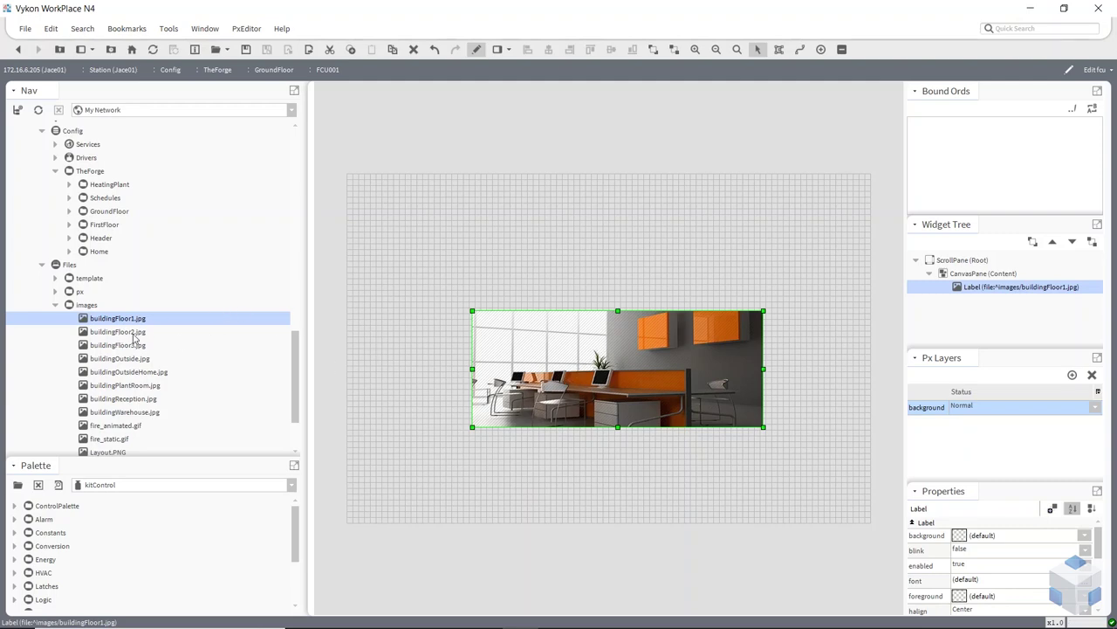
# Step: Change the placed label's image to file:^images/buildingFloor2.jpg
pyautogui.doubleClick(567, 359)
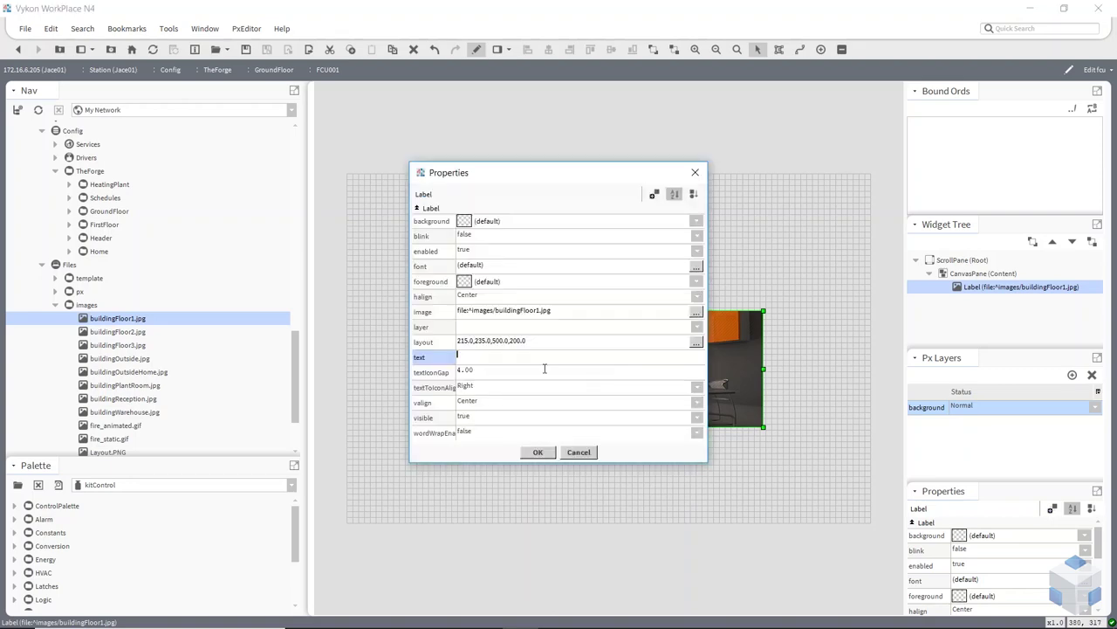
pyautogui.doubleClick(539, 311)
pyautogui.click(539, 313)
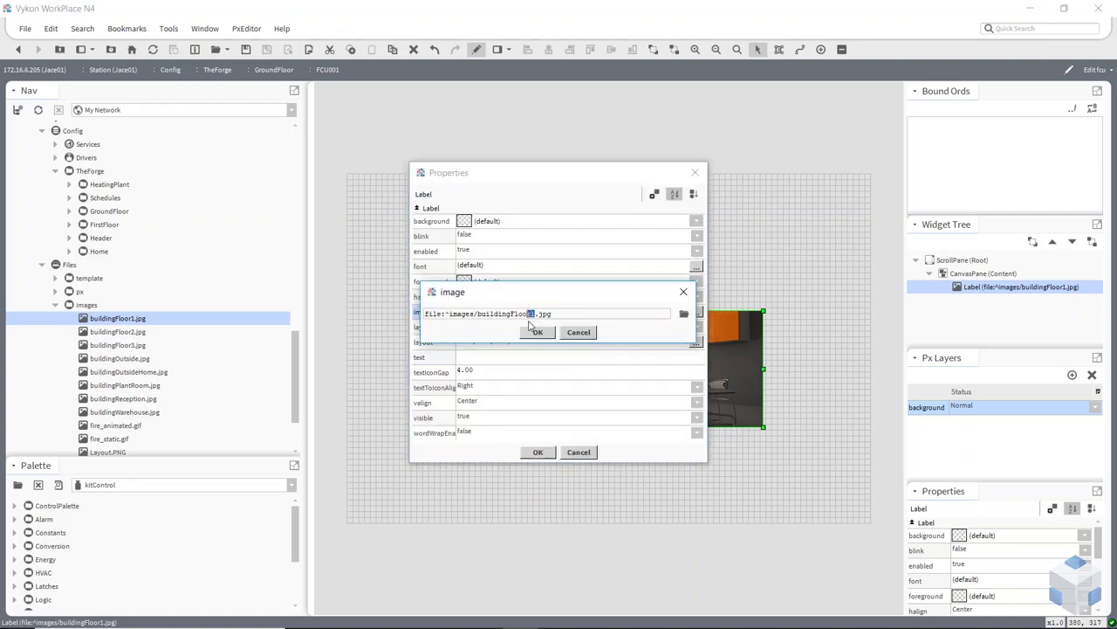
pyautogui.press('BackSpace')
pyautogui.write('2')
pyautogui.click(537, 333)
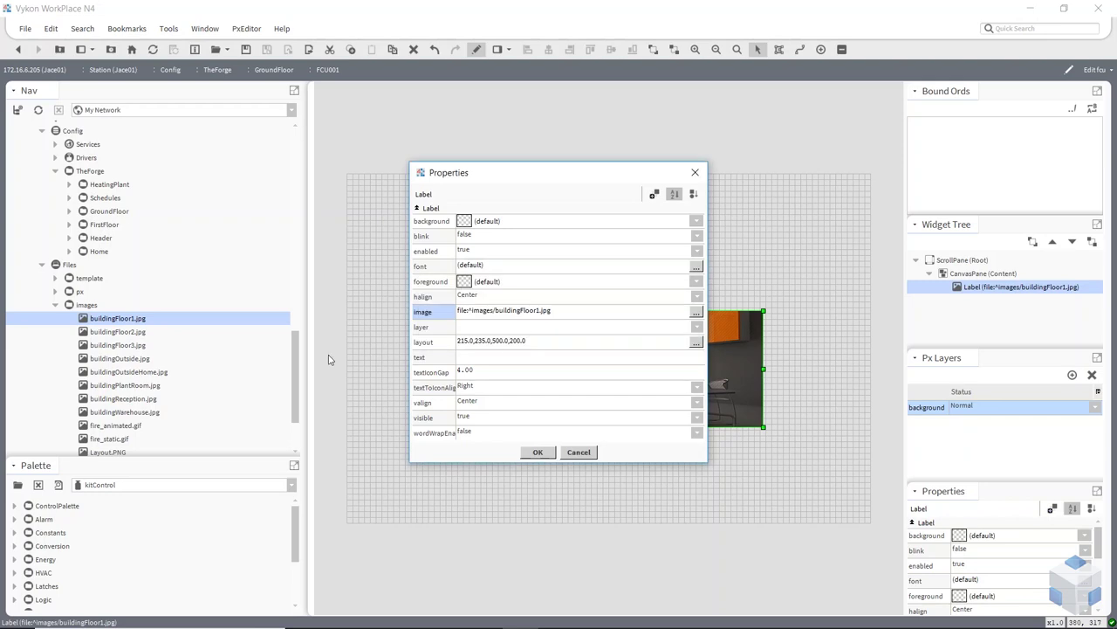
pyautogui.click(537, 451)
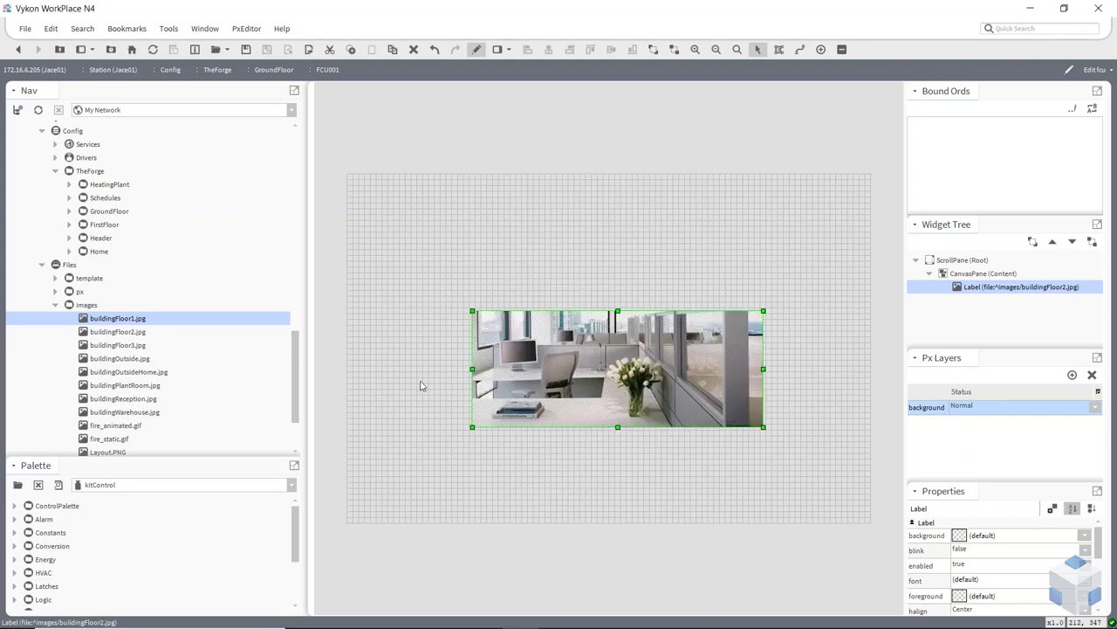
# Step: Set the label's image to file:^images/buildingFloor3.jpg and move the label to the lower-right part of the canvas grid
pyautogui.doubleClick(550, 350)
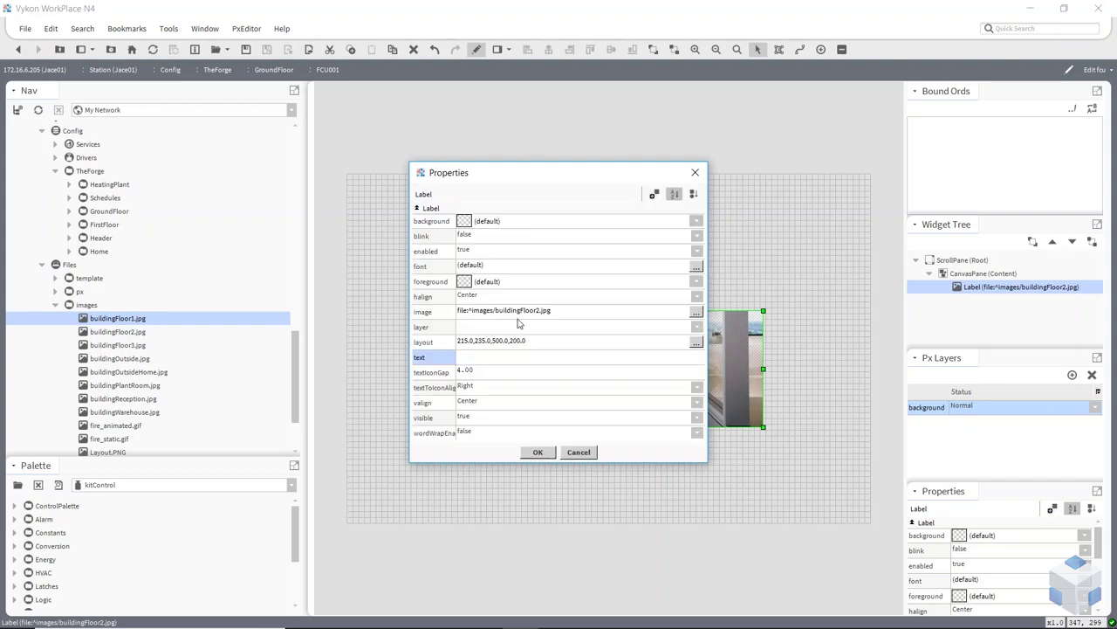
pyautogui.doubleClick(516, 312)
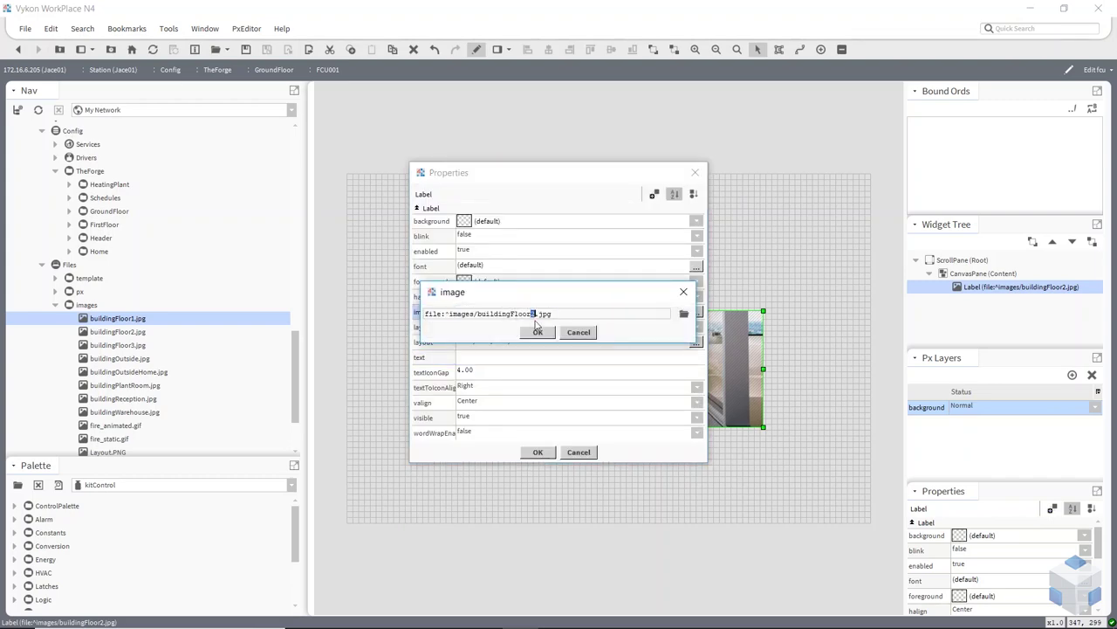
pyautogui.click(537, 332)
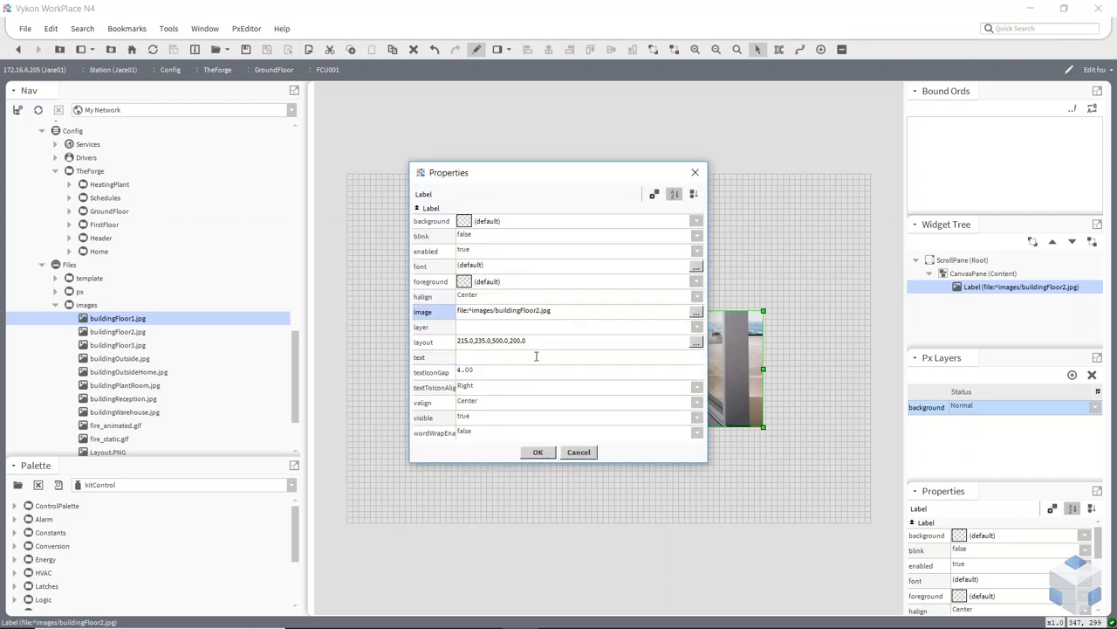
pyautogui.click(537, 452)
pyautogui.click(579, 460)
pyautogui.click(650, 371)
pyautogui.moveTo(650, 371); pyautogui.dragTo(755, 424)
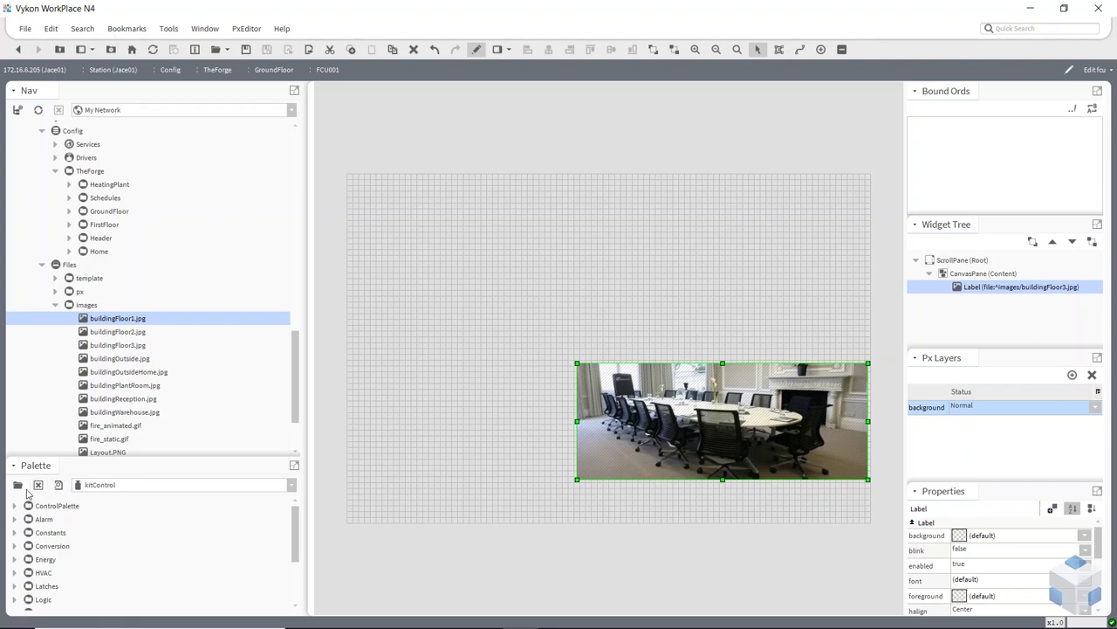
# Step: Open the kitPxN4svg palette, filtering the modules by kit, and enlarge the palette area to show more of its folders
pyautogui.click(18, 484)
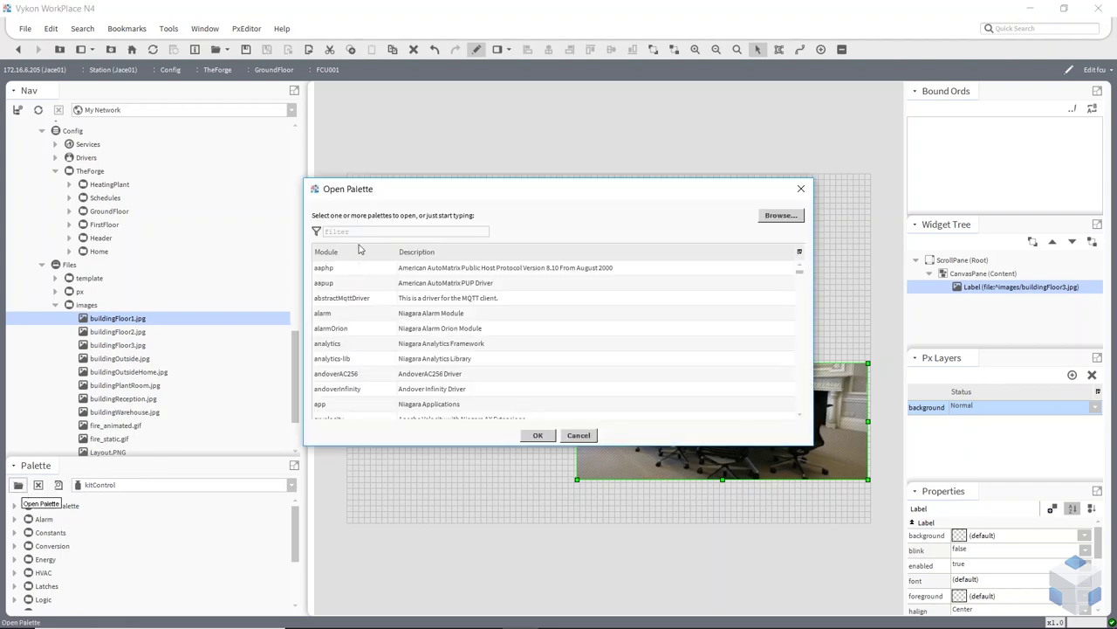
pyautogui.write('kit')
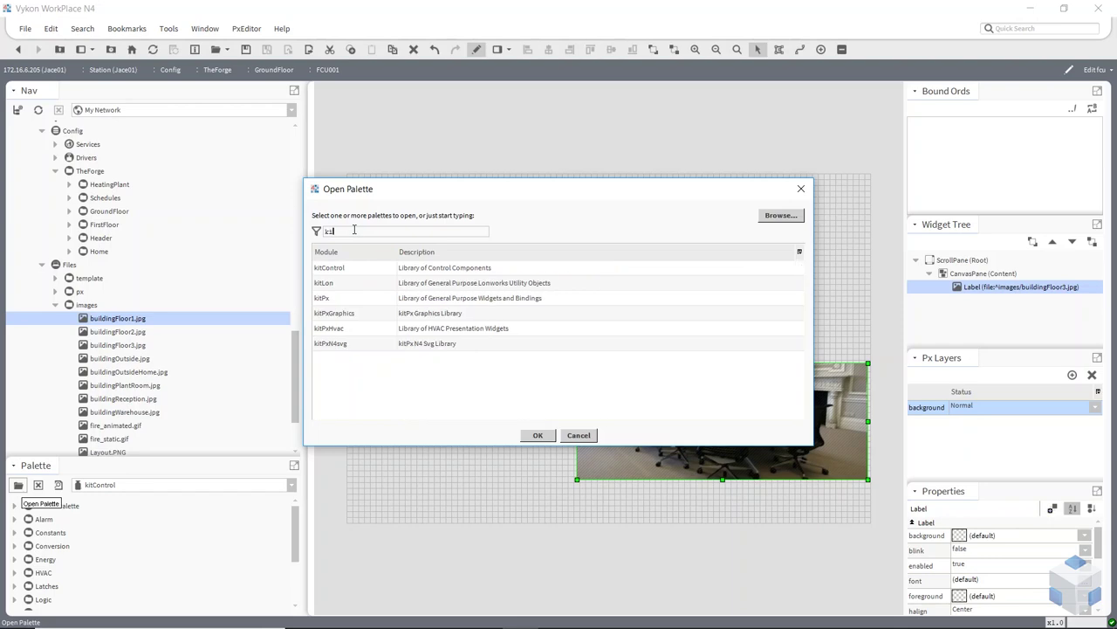
pyautogui.click(348, 346)
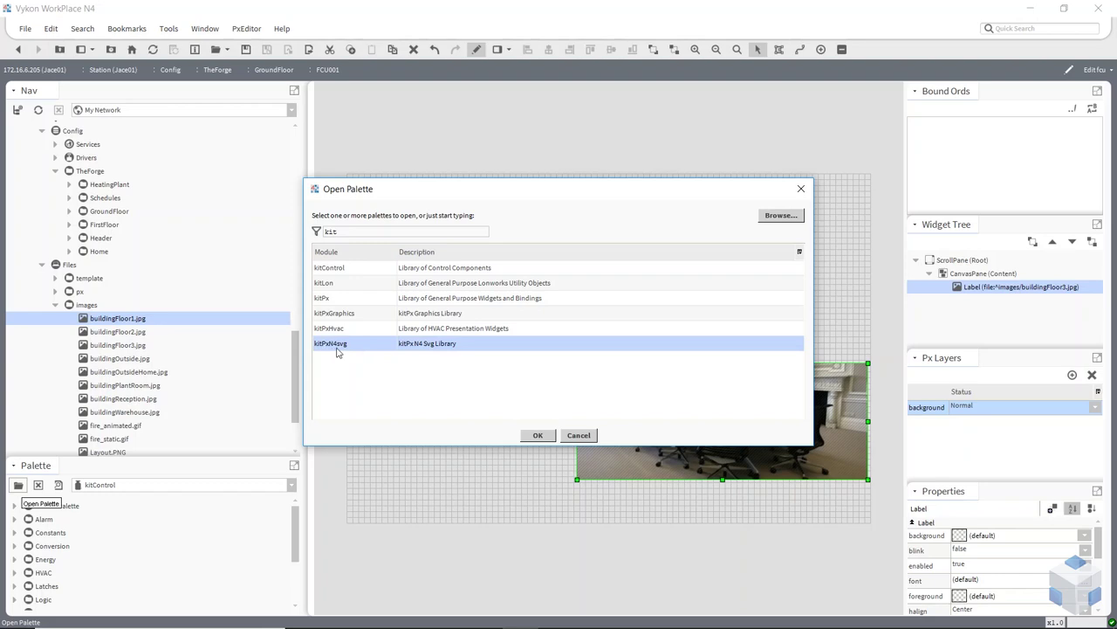
pyautogui.click(533, 433)
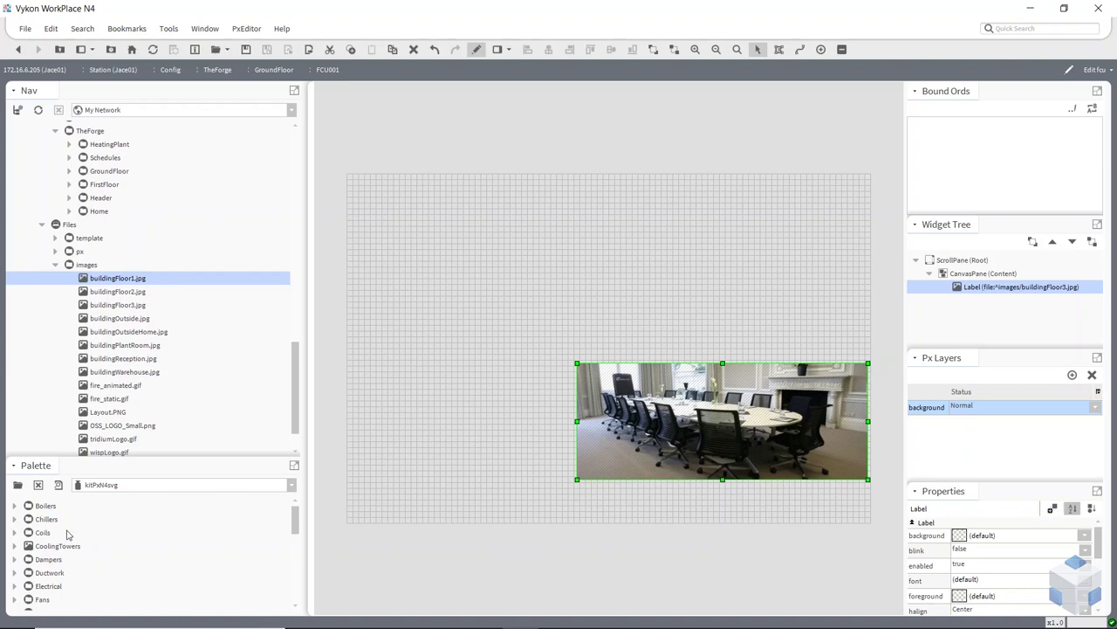
pyautogui.moveTo(106, 459); pyautogui.dragTo(138, 312)
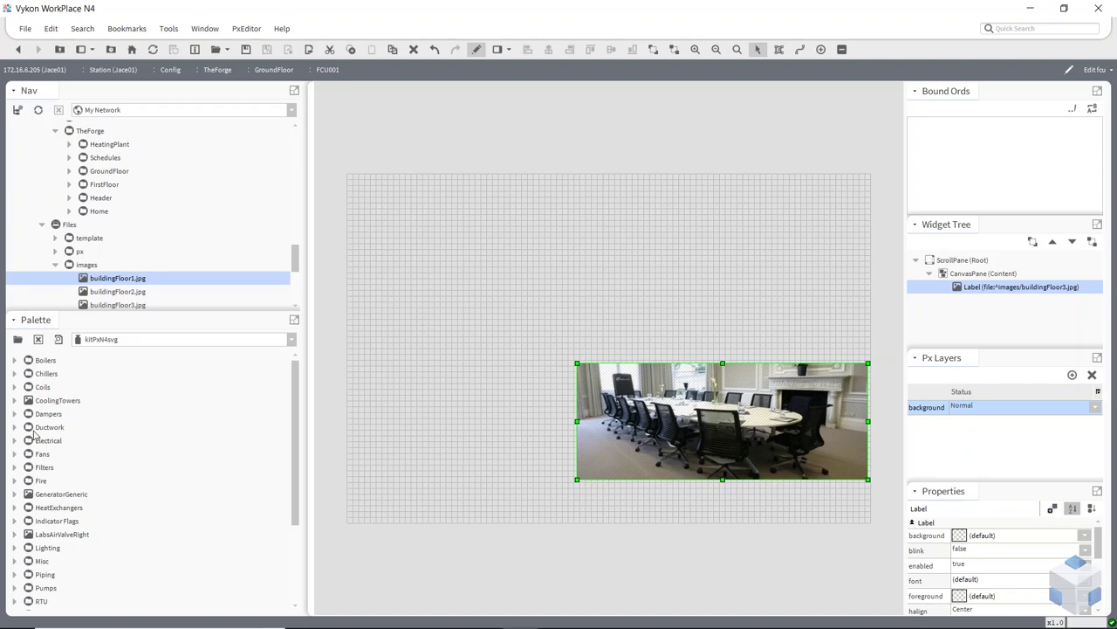
# Step: Look into the Dampers folder, collapse it, expand Ductwork and turn on the palette preview
pyautogui.click(15, 413)
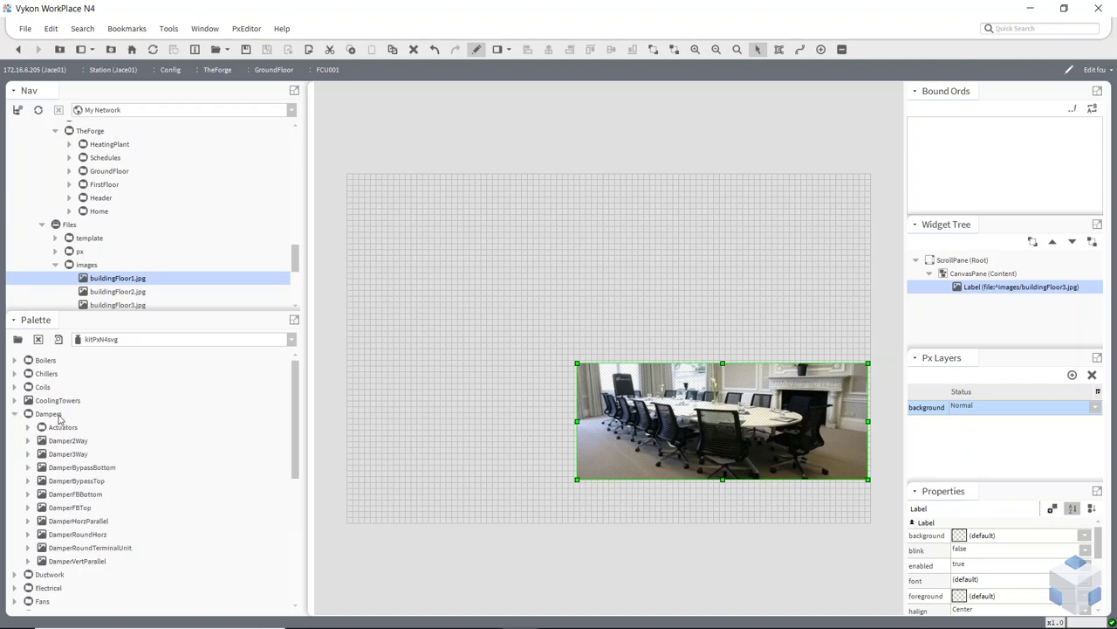
pyautogui.click(14, 414)
pyautogui.click(14, 427)
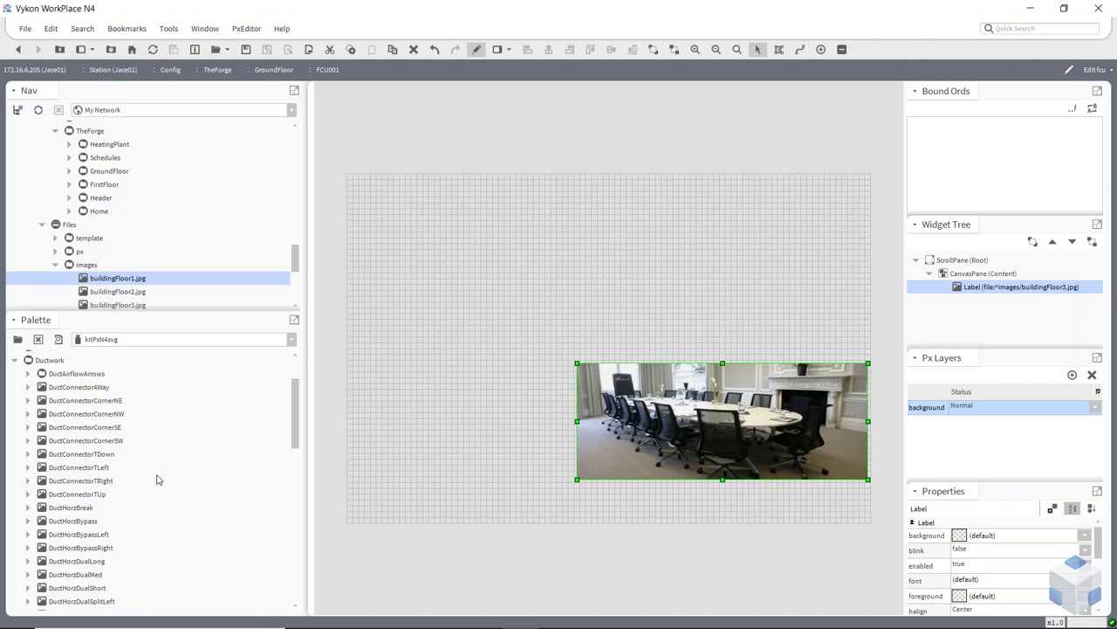
pyautogui.scroll(-5, 117, 506)
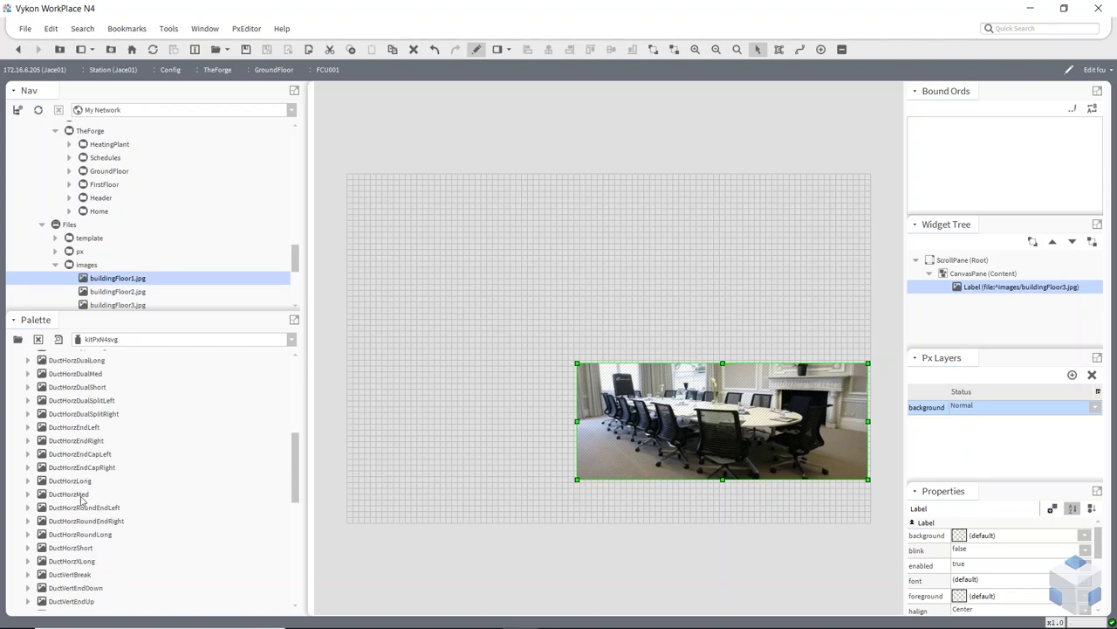
pyautogui.click(58, 341)
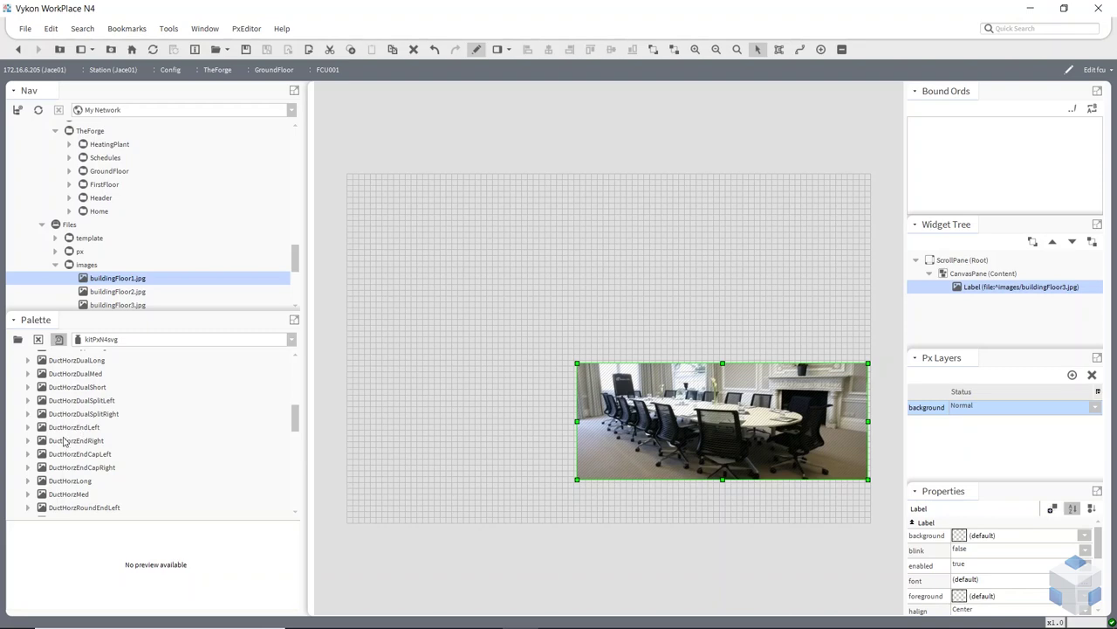
# Step: Add the DuctHorzMed picture to the canvas above the room photo and move it to about 255, 140
pyautogui.click(59, 494)
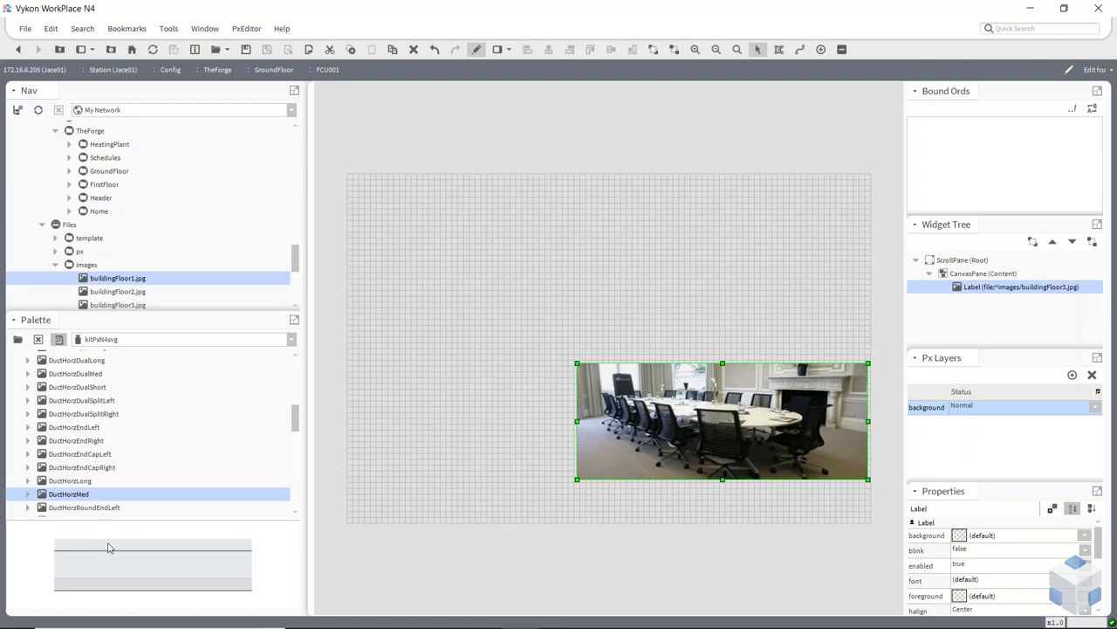
pyautogui.moveTo(75, 494); pyautogui.dragTo(454, 302)
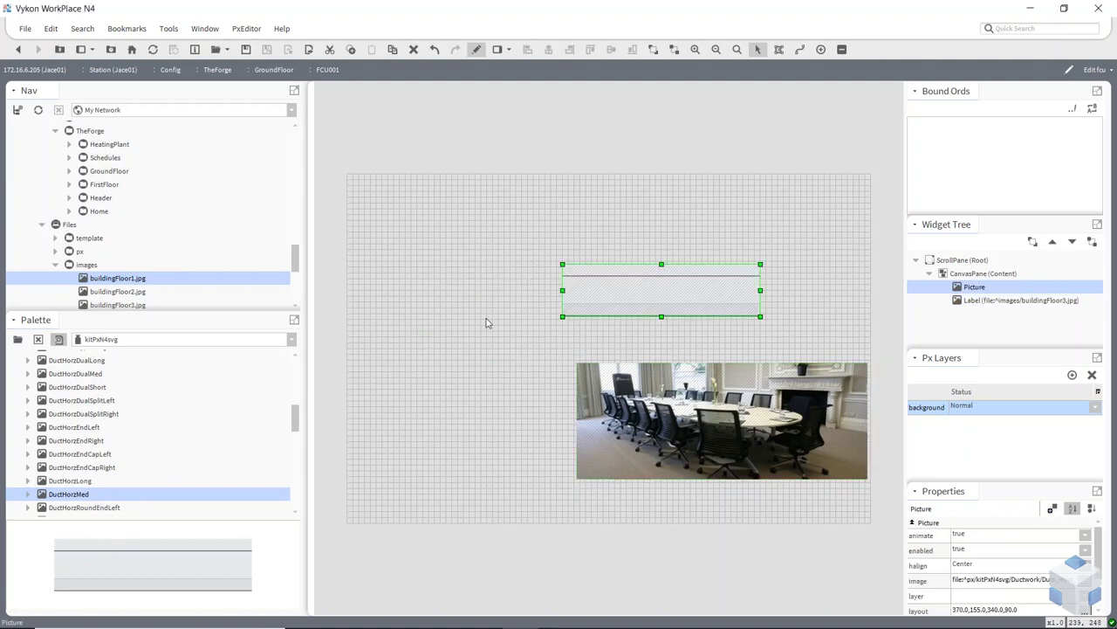
pyautogui.moveTo(654, 285); pyautogui.dragTo(594, 283)
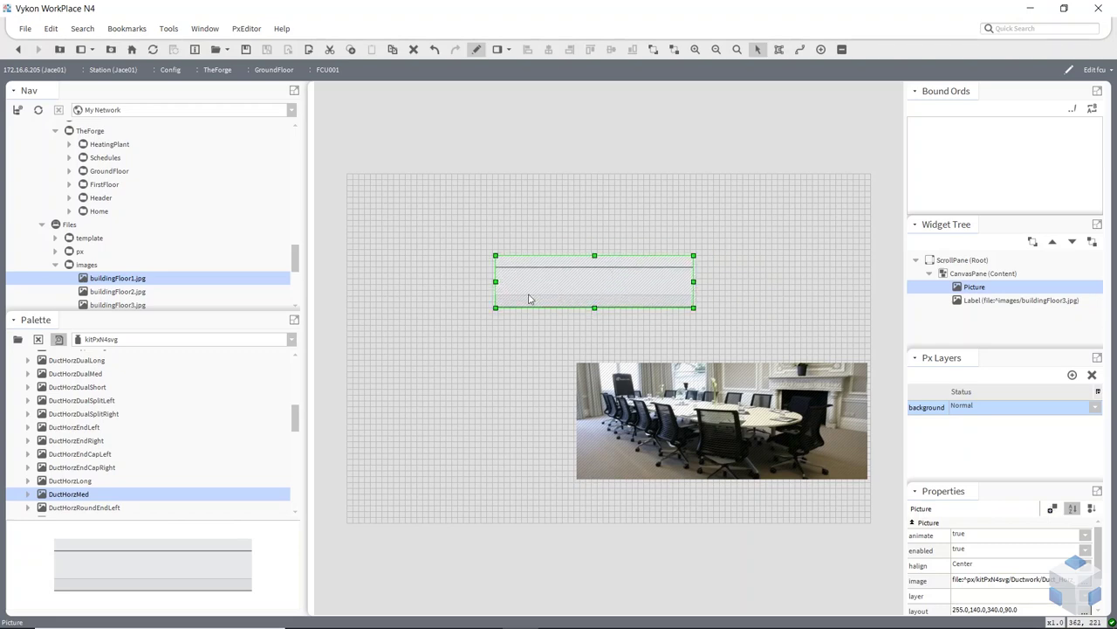
# Step: Add DuctHorzEndLeft to the left end of the duct at about 190, 140 and DuctHorzEndRight to its right end
pyautogui.click(85, 428)
pyautogui.moveTo(68, 428); pyautogui.dragTo(484, 282)
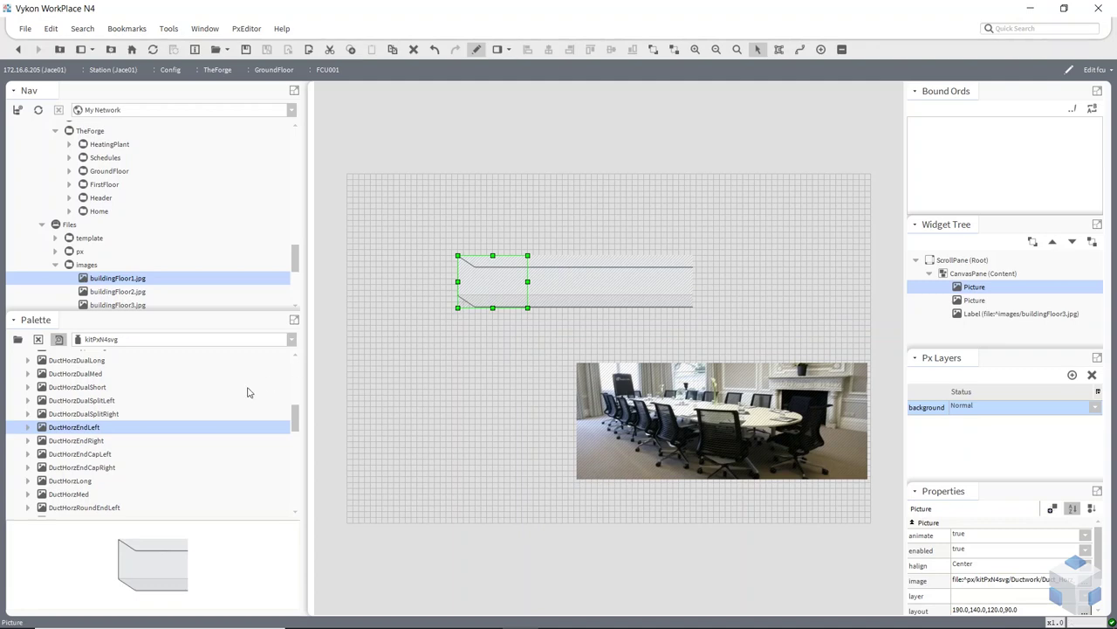
pyautogui.moveTo(85, 445); pyautogui.dragTo(706, 282)
pyautogui.click(488, 346)
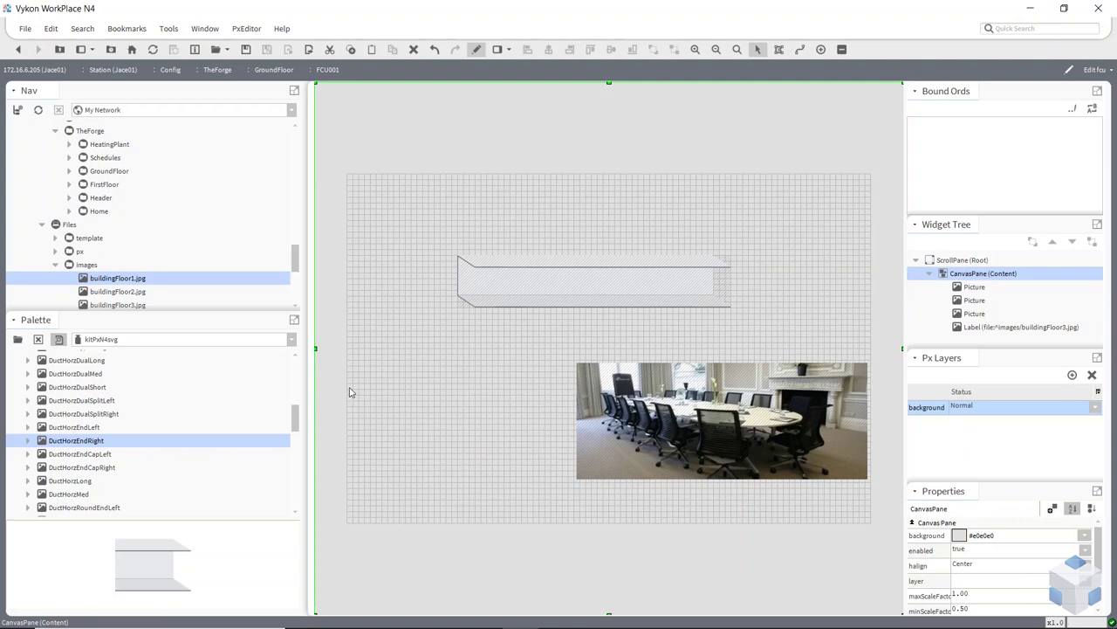
# Step: Check the image path in the properties of the middle duct picture, leaving the values without changes
pyautogui.doubleClick(585, 274)
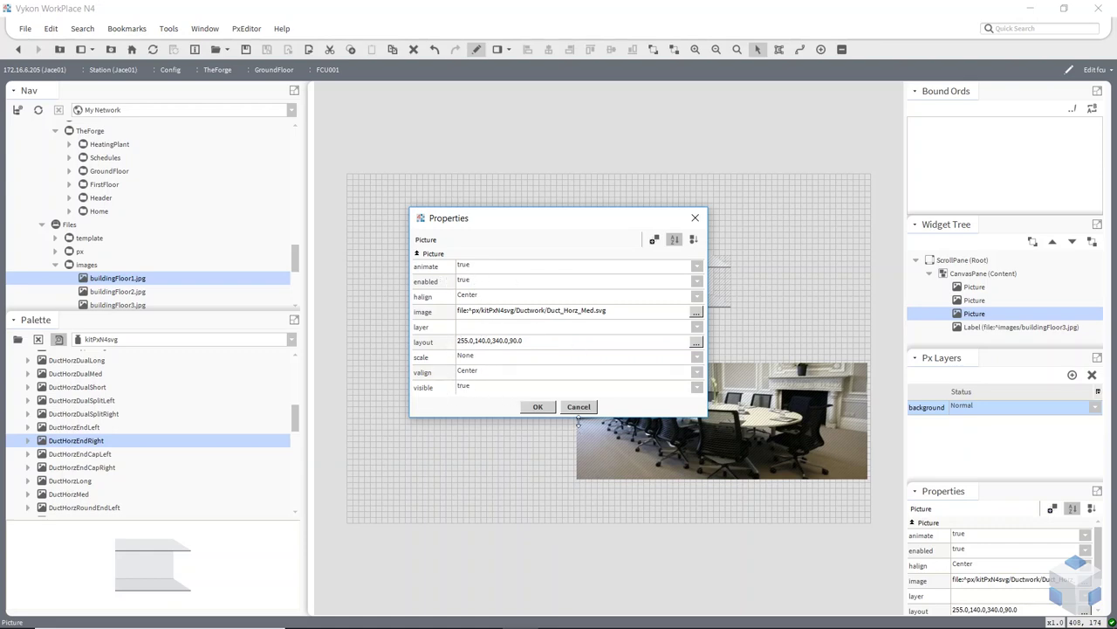
pyautogui.click(537, 408)
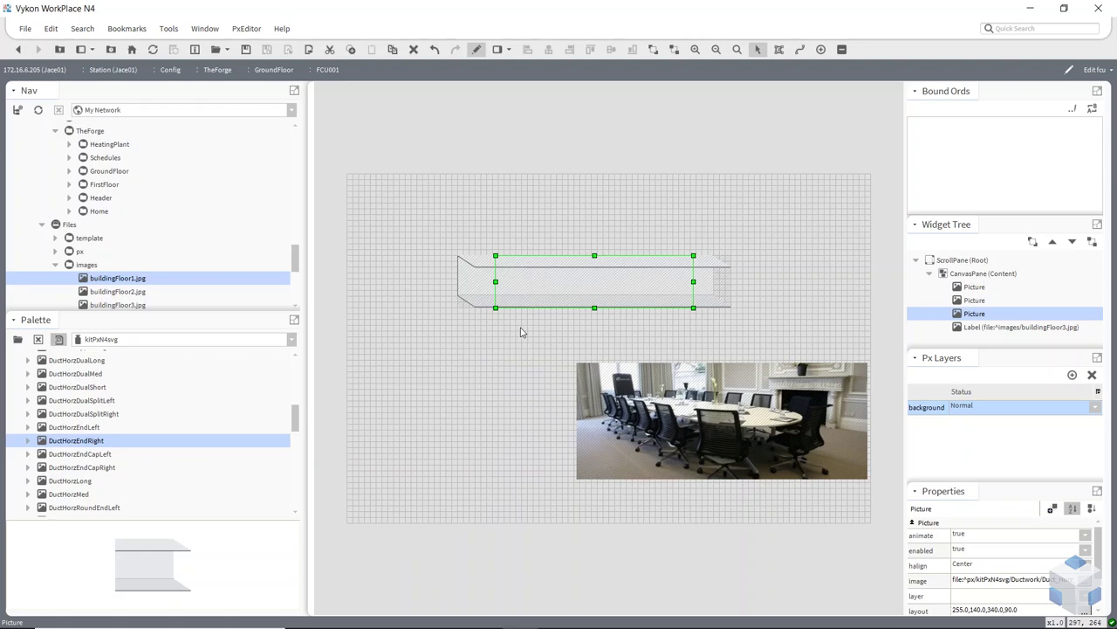
pyautogui.click(521, 332)
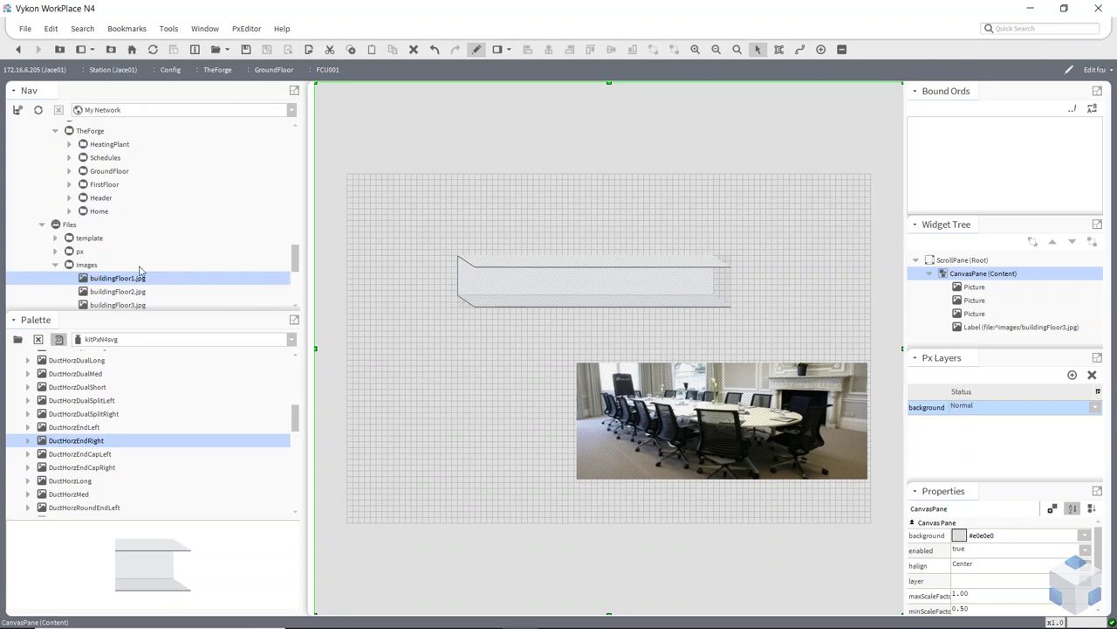
# Step: Expand the GroundFloor folder under TheForge and its FCU001 folder to reach the fan coil unit's points
pyautogui.scroll(6, 131, 267)
pyautogui.scroll(-3, 117, 268)
pyautogui.scroll(-2, 73, 255)
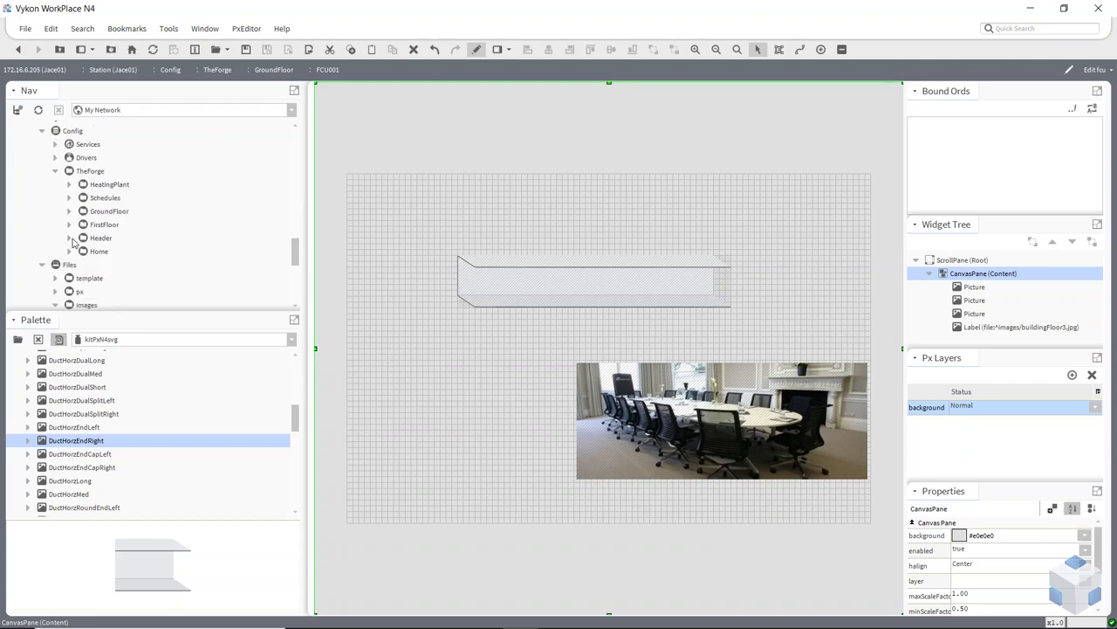
pyautogui.click(69, 212)
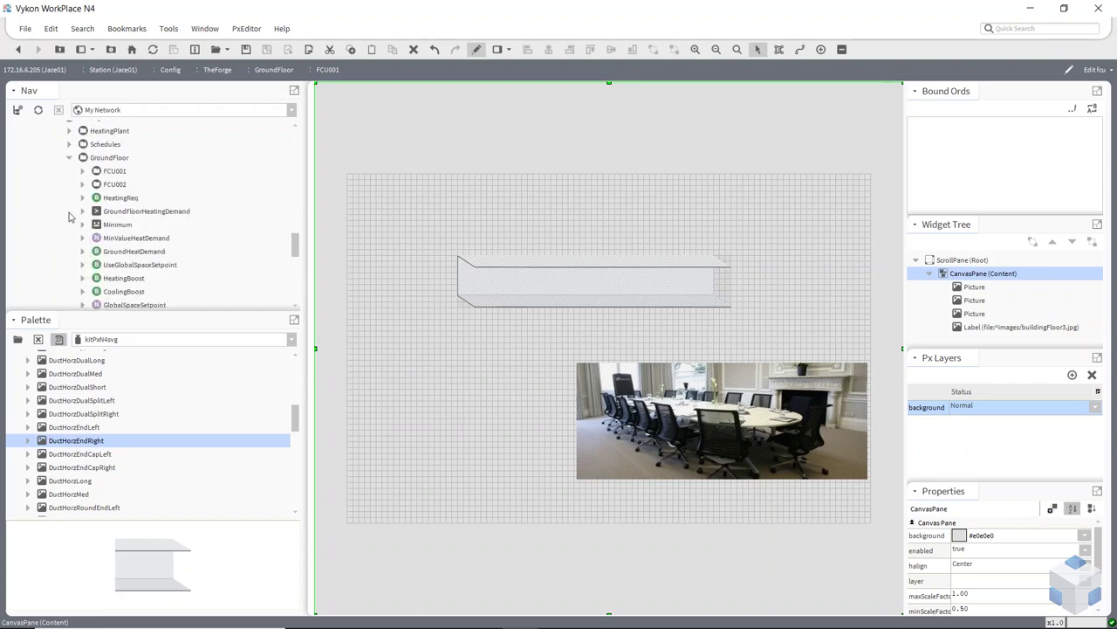
pyautogui.click(83, 171)
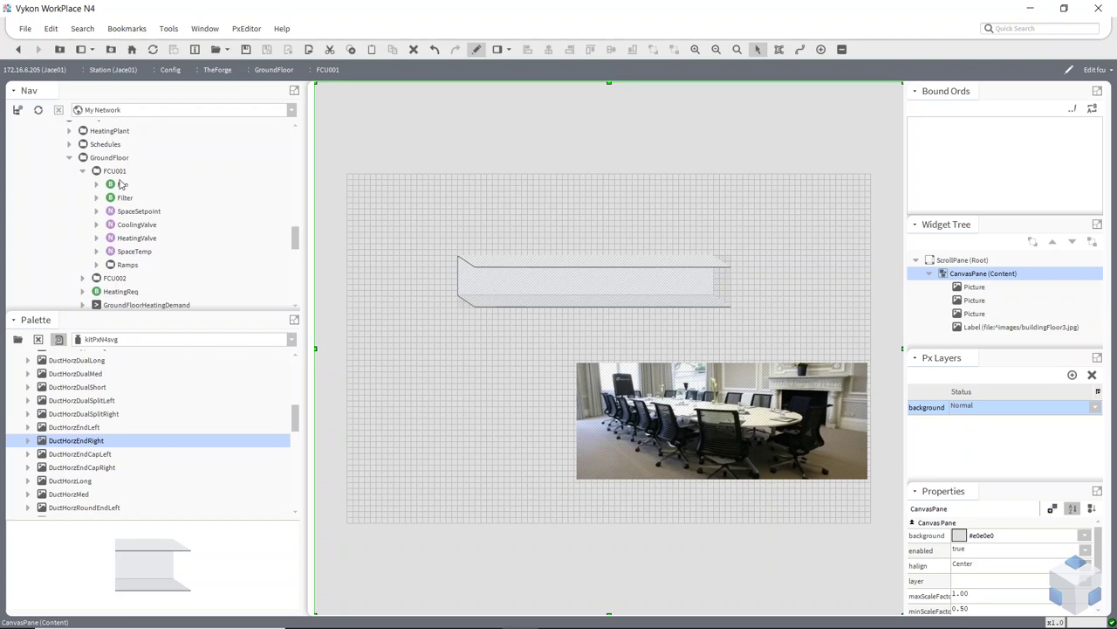
# Step: Add a bound label for the FCU001 Fan point with format text %.% and place it above the duct
pyautogui.moveTo(114, 187); pyautogui.dragTo(560, 232)
pyautogui.click(338, 91)
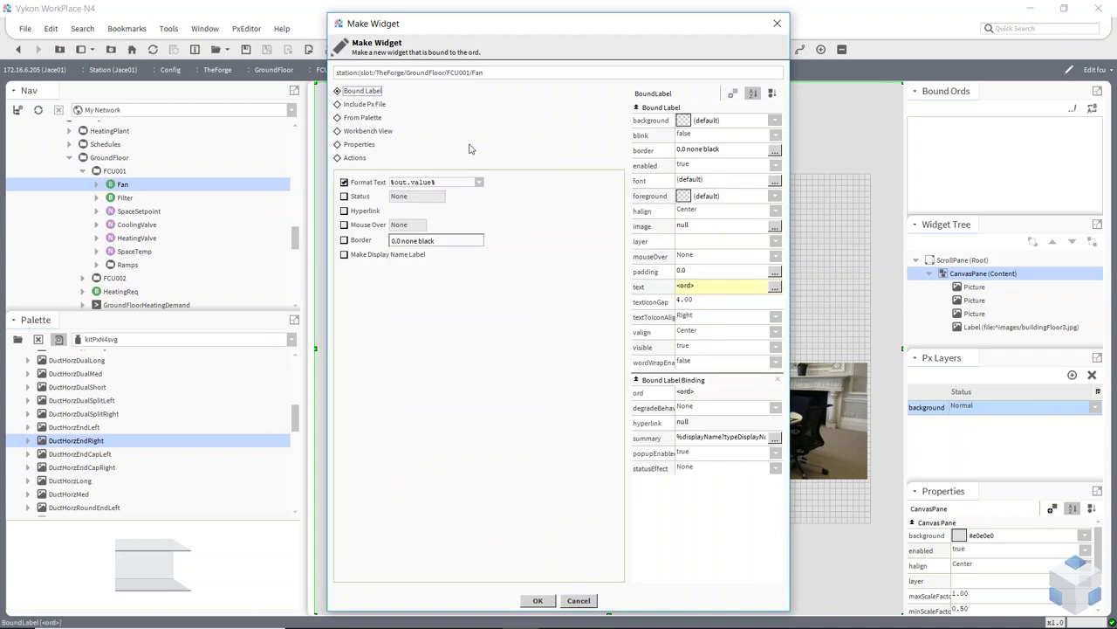
pyautogui.moveTo(452, 32); pyautogui.dragTo(439, 27)
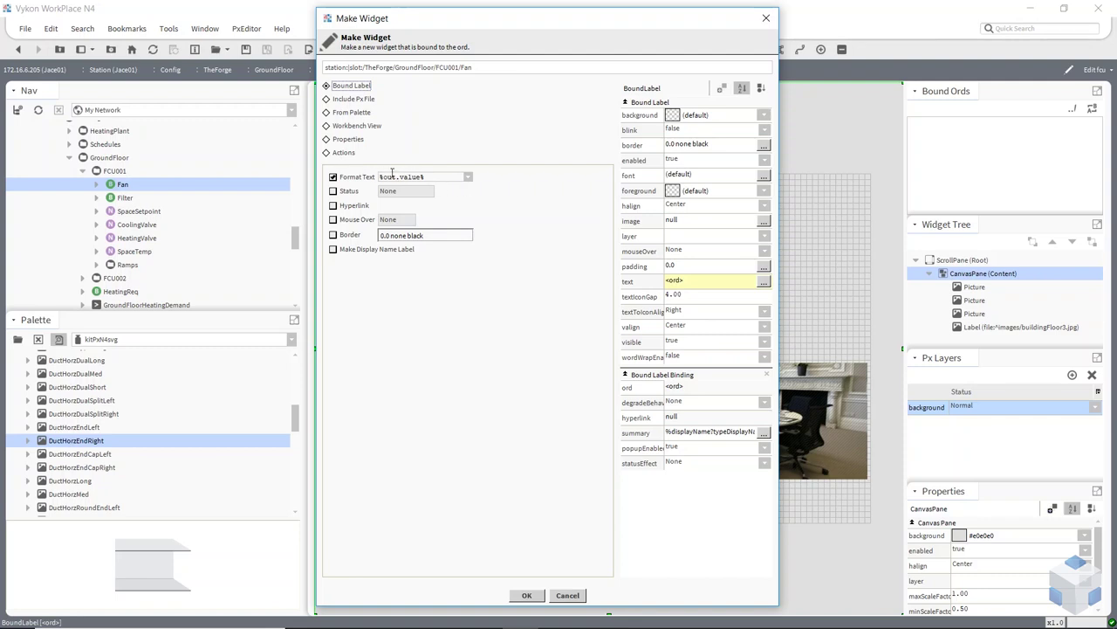
pyautogui.click(422, 176)
pyautogui.press('BackSpace')
pyautogui.click(528, 595)
pyautogui.moveTo(588, 225); pyautogui.dragTo(514, 234)
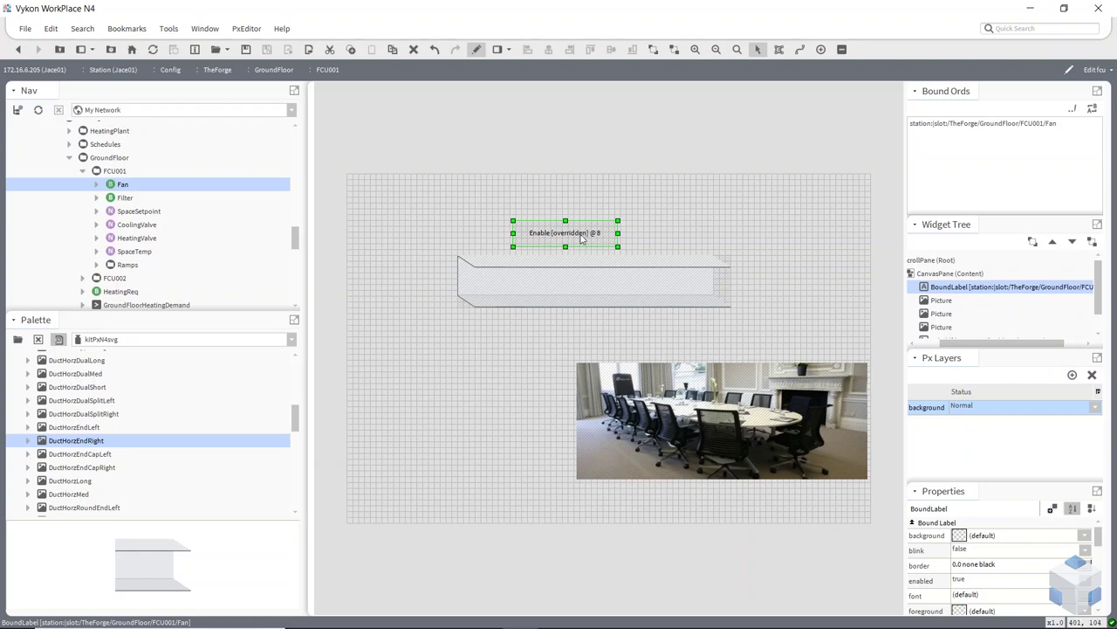
pyautogui.moveTo(559, 239); pyautogui.dragTo(570, 213)
pyautogui.click(557, 238)
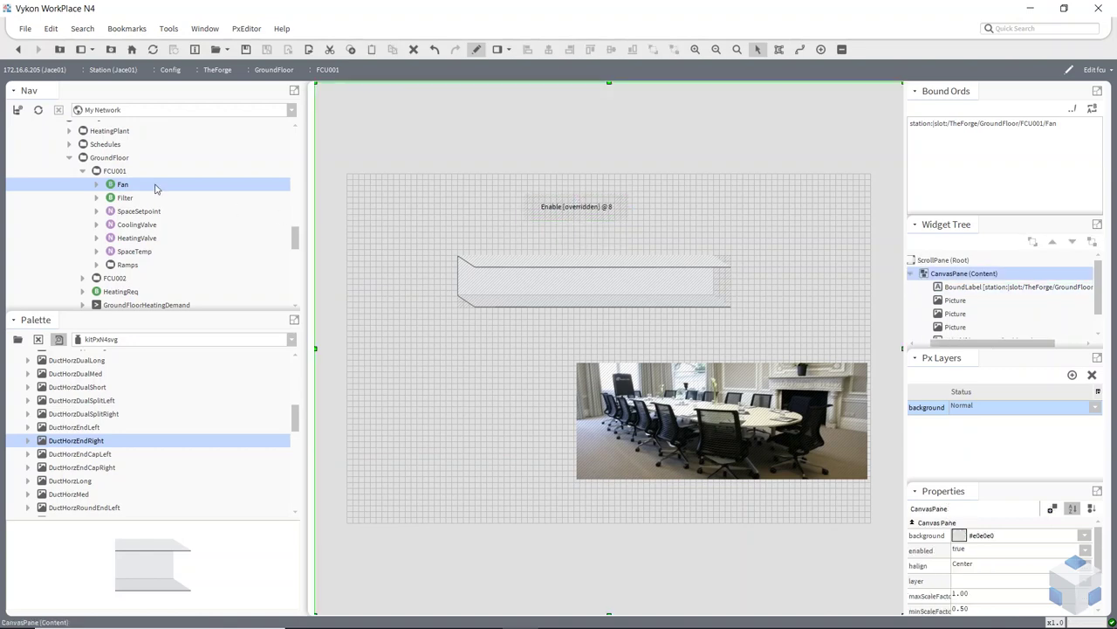
# Step: Add a second bound label for the Fan point with format text %out.value% and place it just above the duct's middle
pyautogui.moveTo(122, 186); pyautogui.dragTo(531, 239)
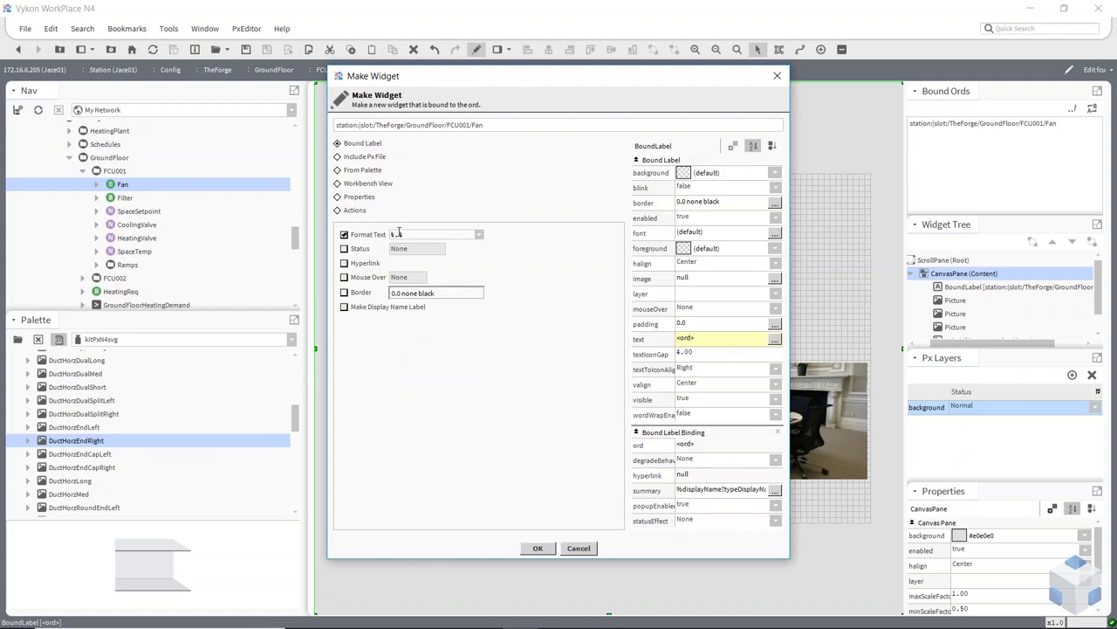
pyautogui.doubleClick(396, 234)
pyautogui.click(394, 236)
pyautogui.click(537, 548)
pyautogui.moveTo(566, 233); pyautogui.dragTo(581, 246)
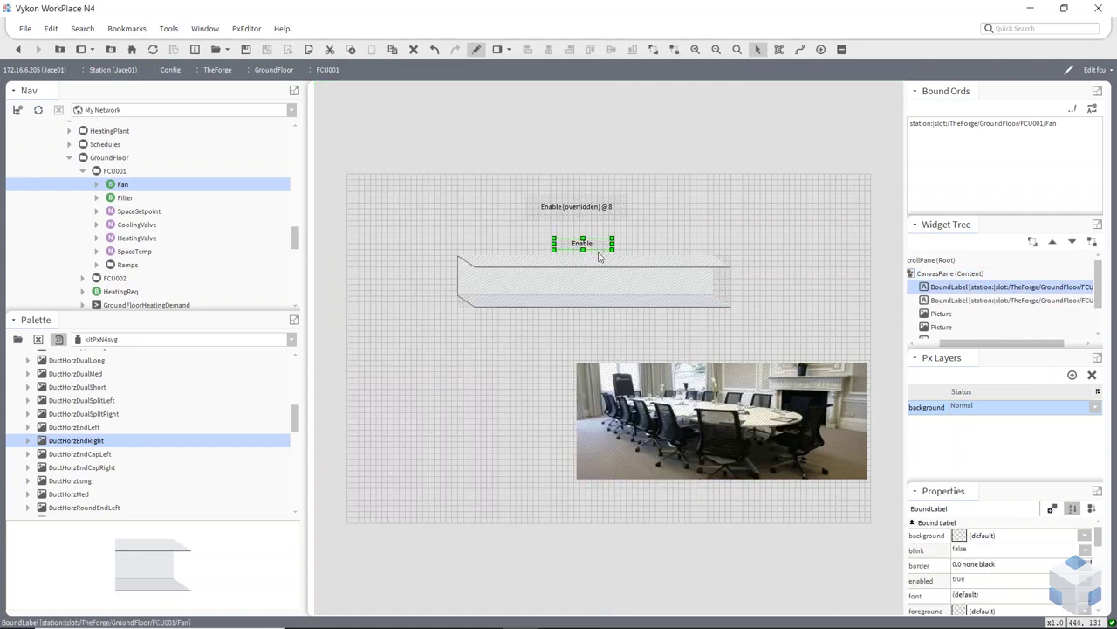
# Step: Add a third Fan bound label with format text %out.status% beside the value label for comparison
pyautogui.click(559, 212)
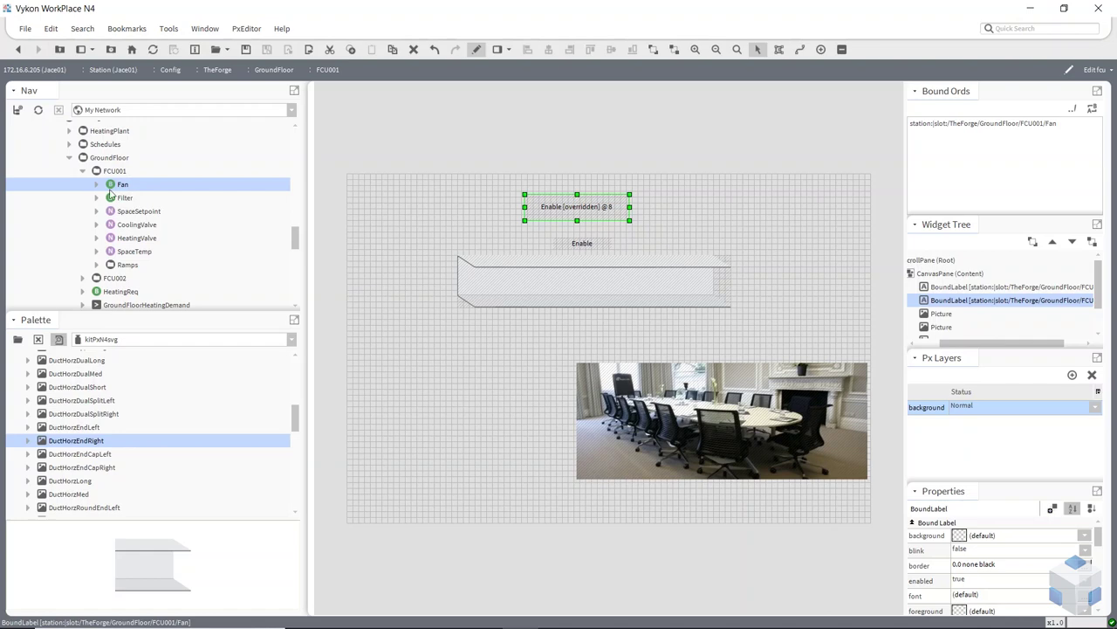
pyautogui.moveTo(118, 184); pyautogui.dragTo(495, 231)
pyautogui.tripleClick(431, 234)
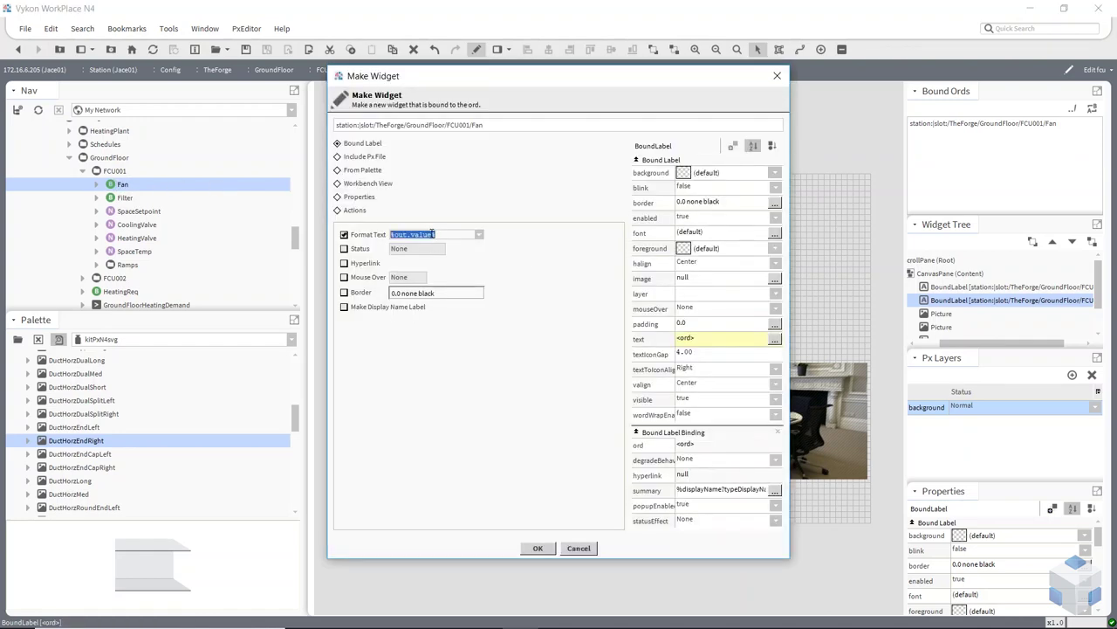
pyautogui.click(431, 234)
pyautogui.click(542, 547)
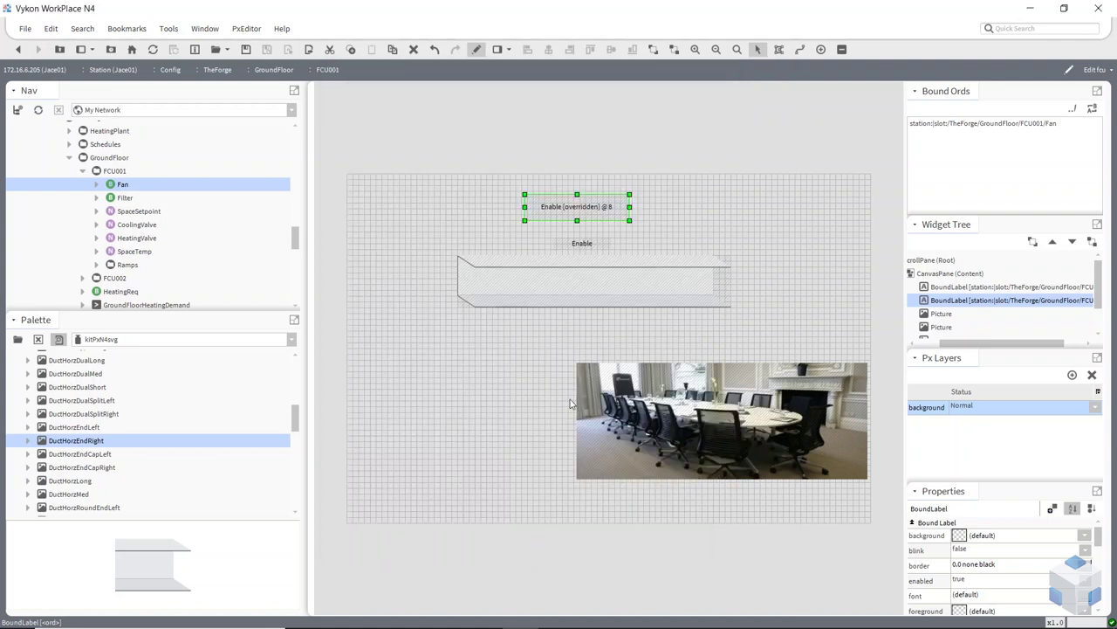
pyautogui.moveTo(521, 237); pyautogui.dragTo(633, 237)
pyautogui.click(575, 209)
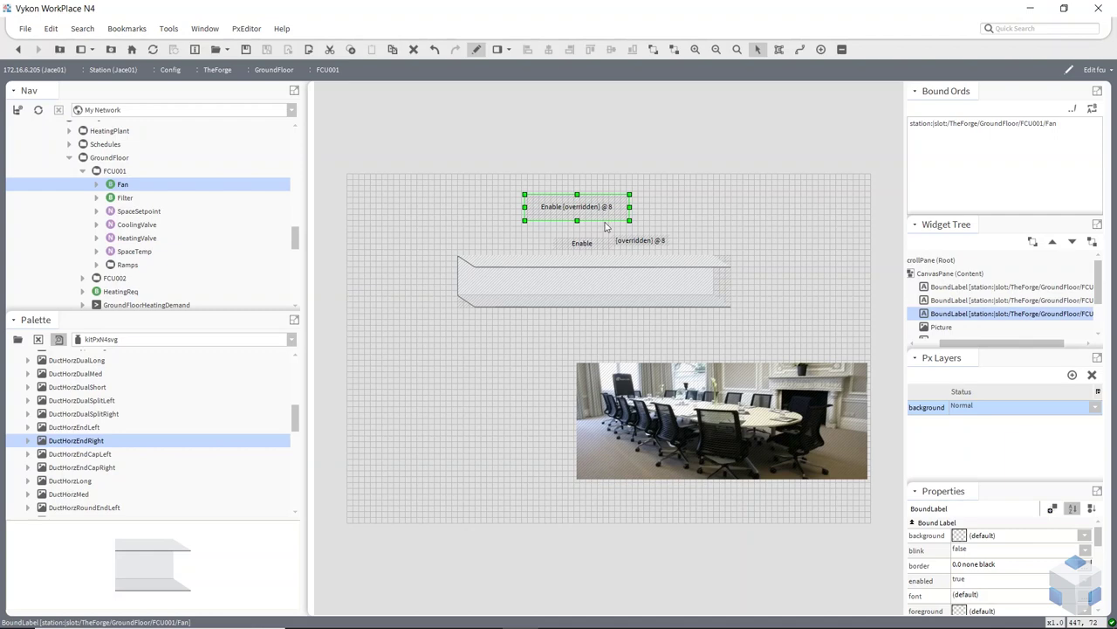
# Step: Delete the Fan labels with the status and %.% formats, keeping only the value label
pyautogui.click(639, 242)
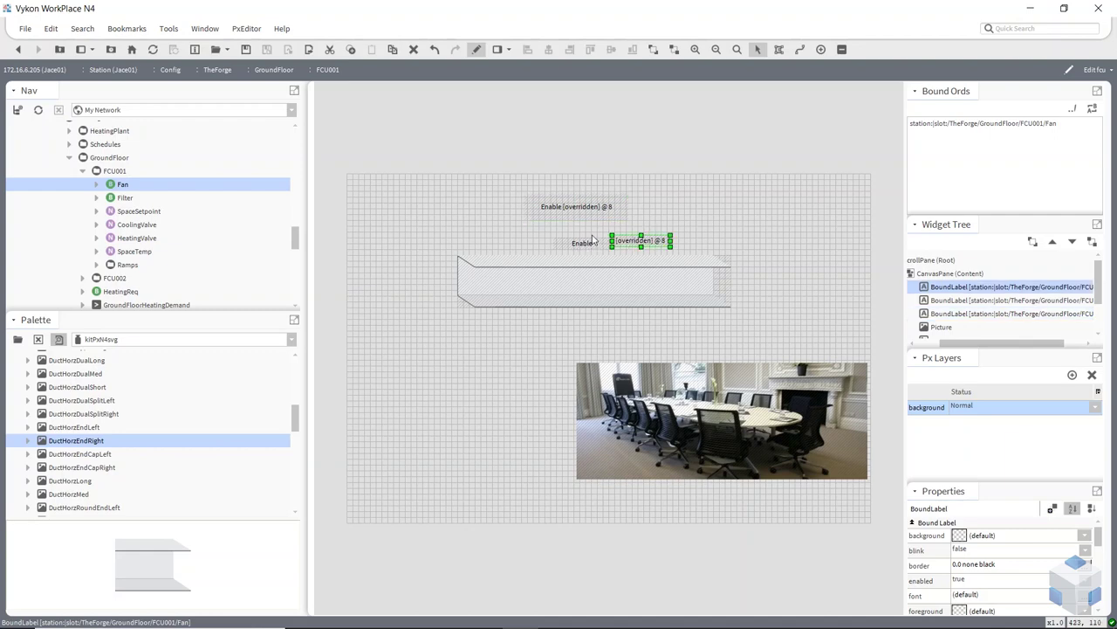
pyautogui.press('Delete')
pyautogui.click(579, 209)
pyautogui.press('Delete')
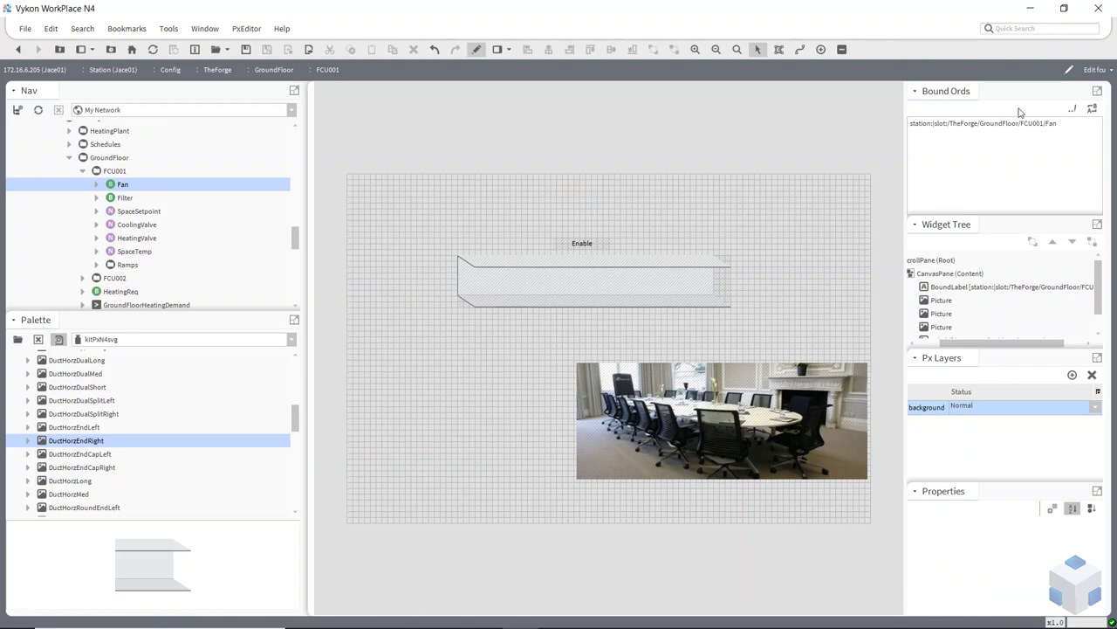
# Step: Select the label bound to the Fan ord through the bound ords and give the widget tree more height
pyautogui.click(963, 124)
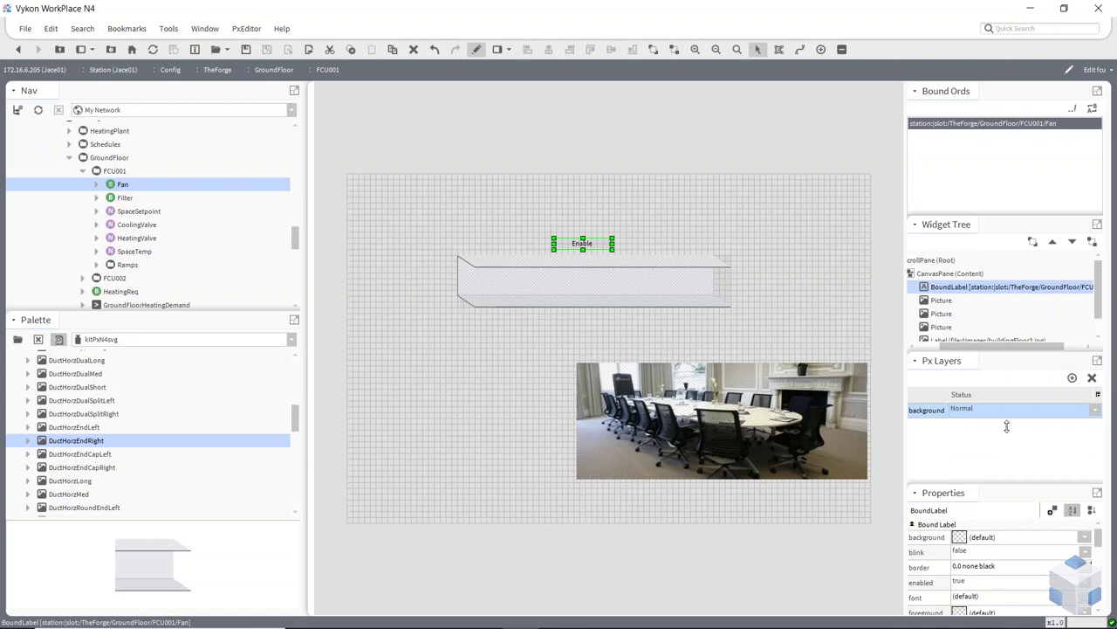
pyautogui.moveTo(1007, 426); pyautogui.dragTo(1006, 447)
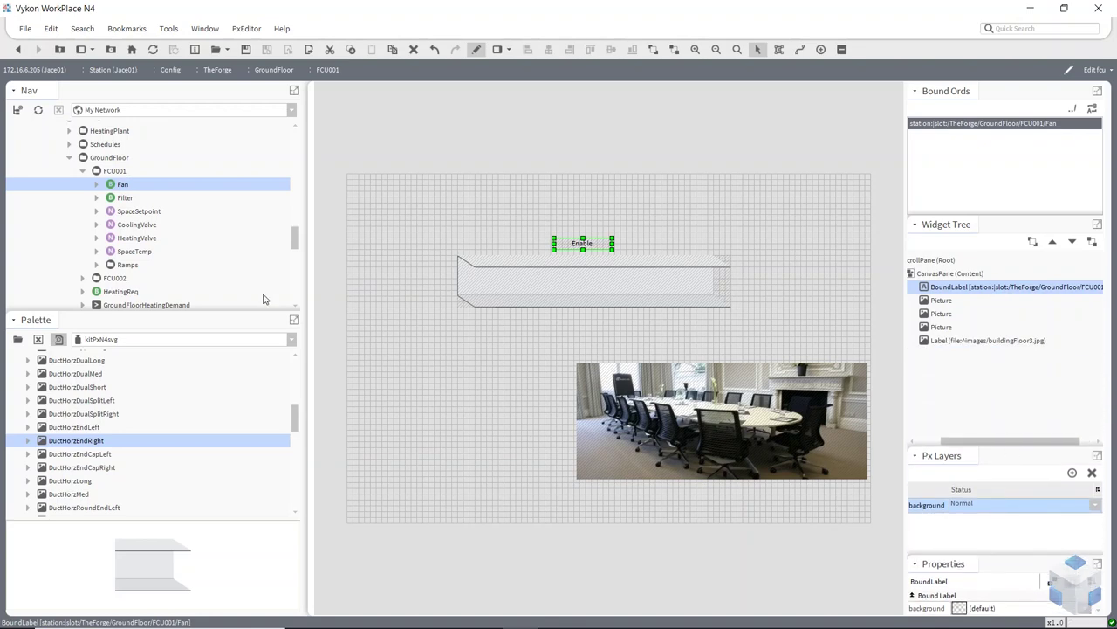
# Step: Add a bound label for the Filter point with format text %out.value% and status effect Color, left of the Fan label
pyautogui.click(121, 200)
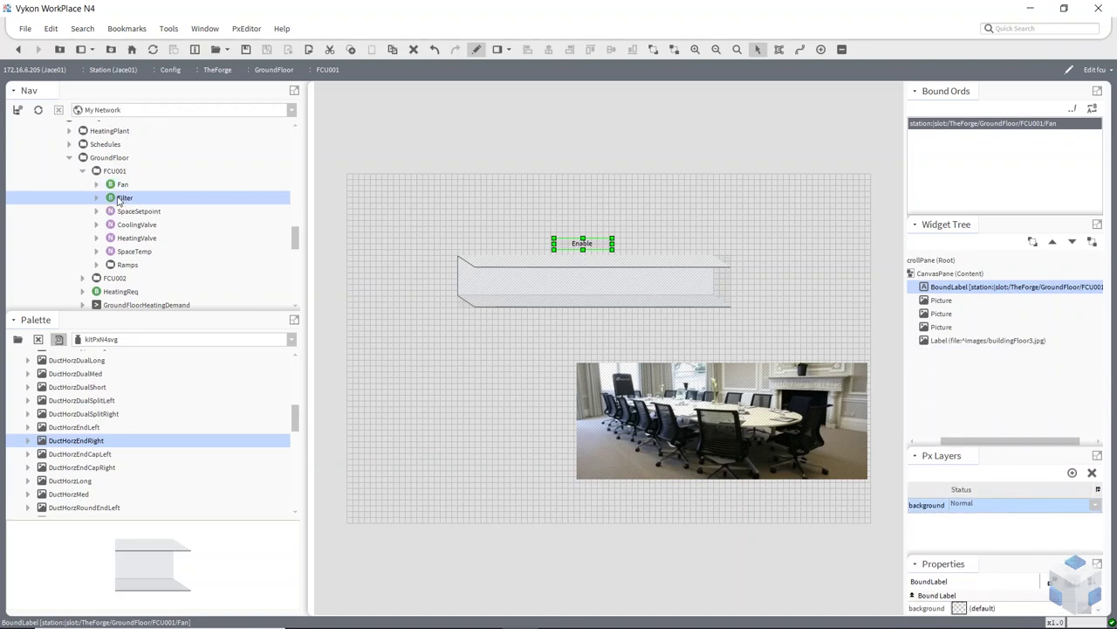
pyautogui.moveTo(121, 199); pyautogui.dragTo(476, 241)
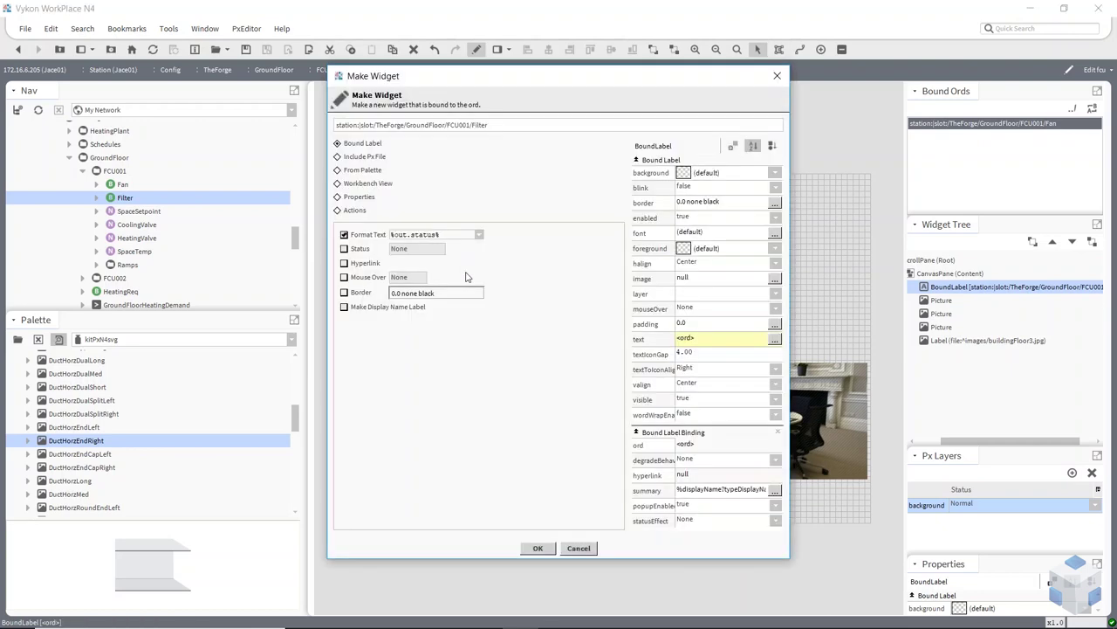
pyautogui.click(478, 235)
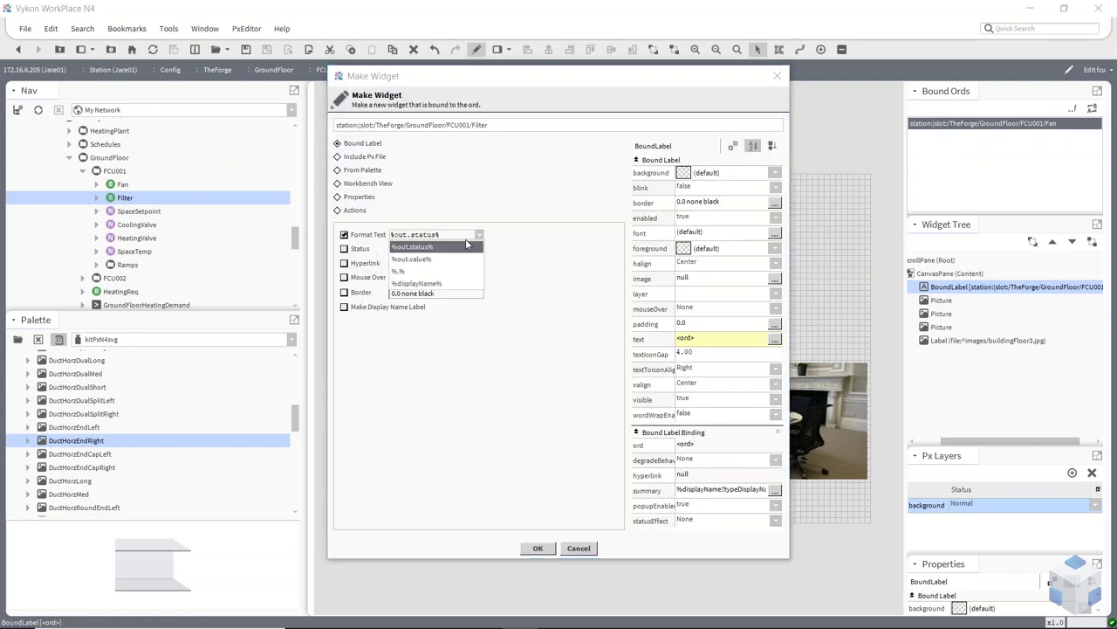
pyautogui.click(410, 259)
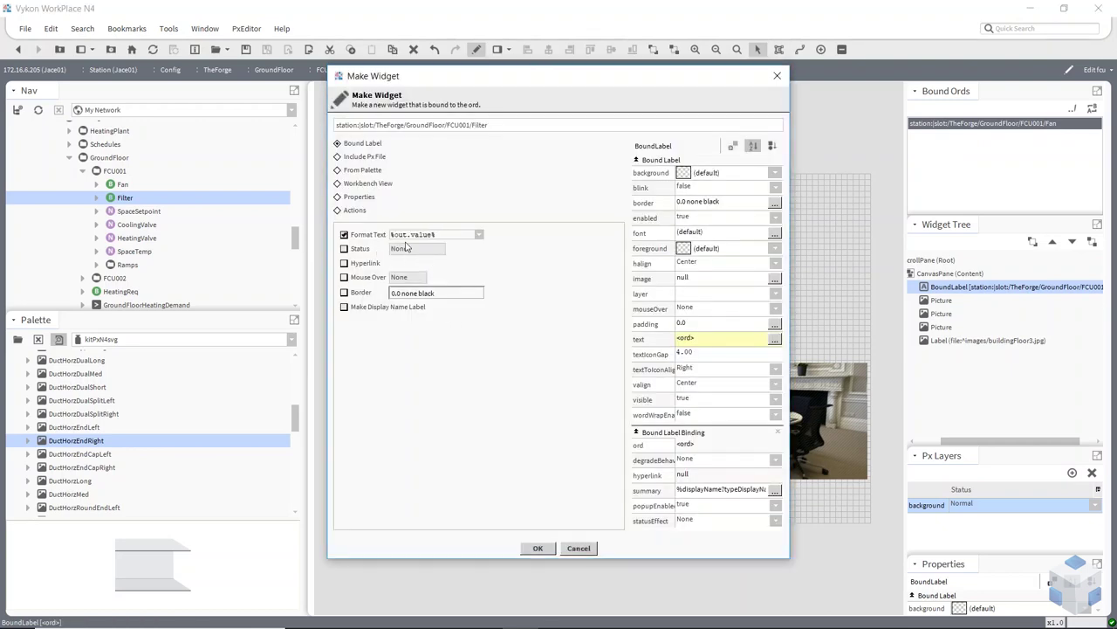
pyautogui.click(345, 249)
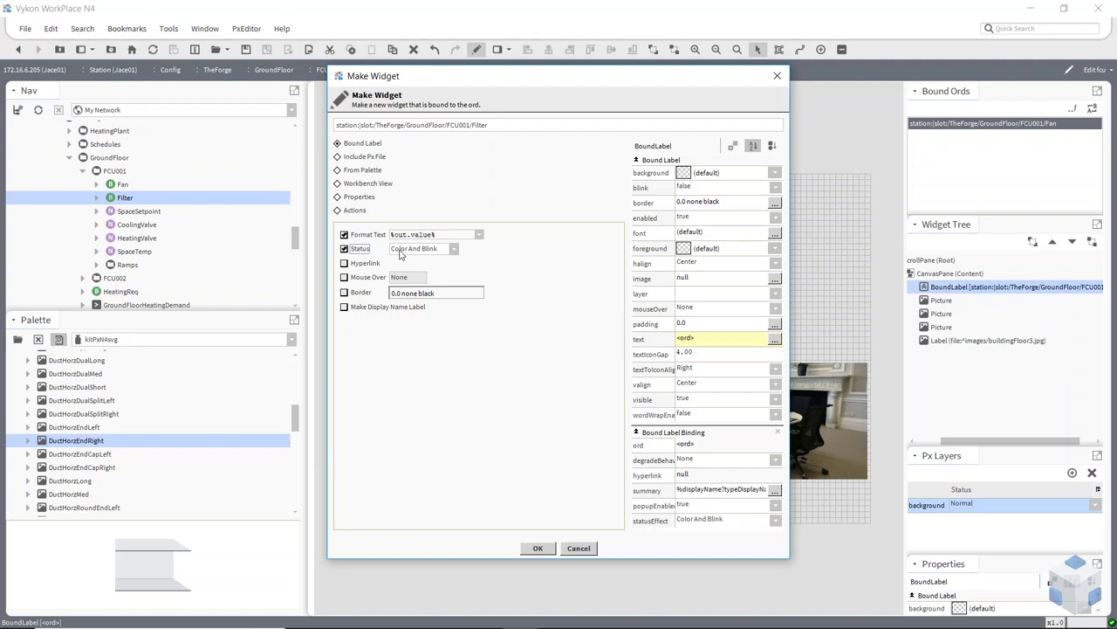
pyautogui.click(454, 249)
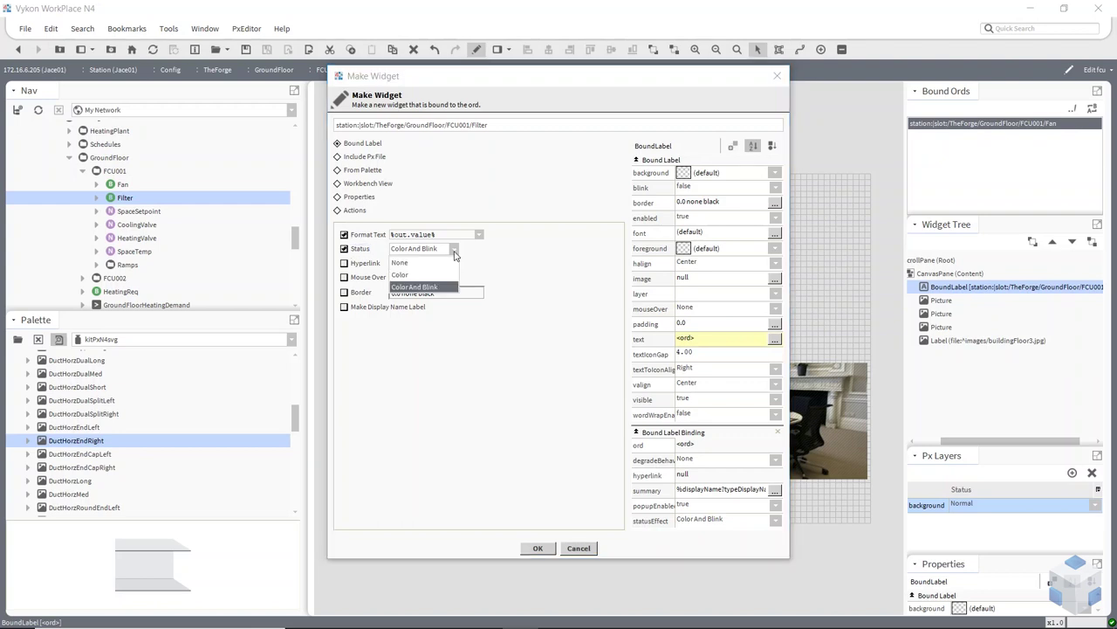
pyautogui.click(423, 272)
pyautogui.click(550, 549)
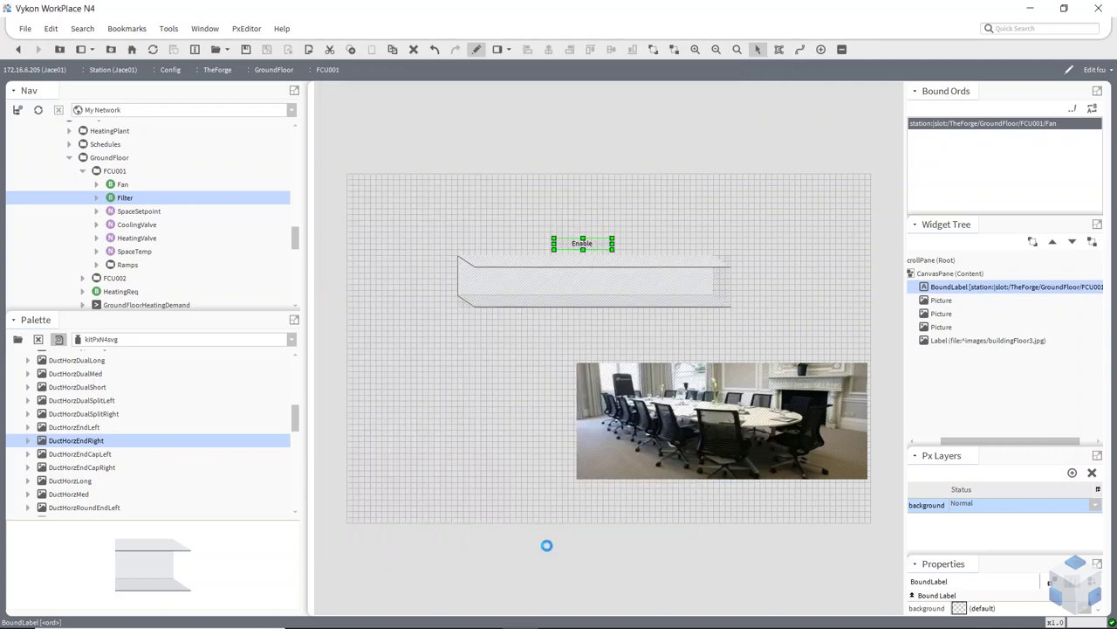
pyautogui.moveTo(499, 242); pyautogui.dragTo(497, 244)
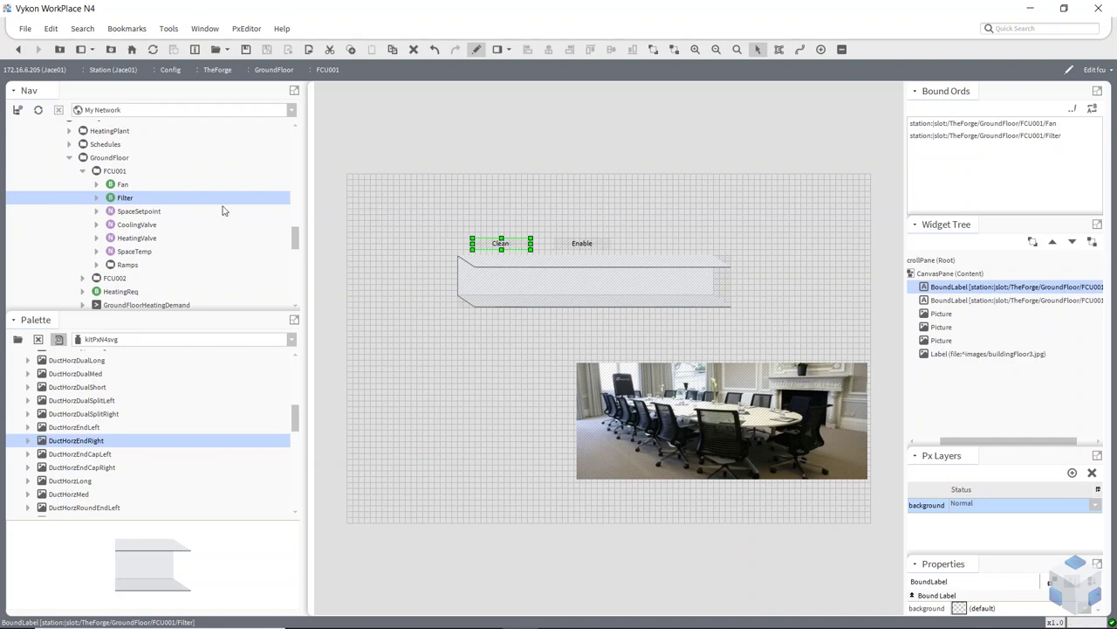
# Step: Override the Filter point to Active, confirm it, and deselect the Filter label on the canvas
pyautogui.rightClick(123, 200)
pyautogui.moveTo(206, 222)
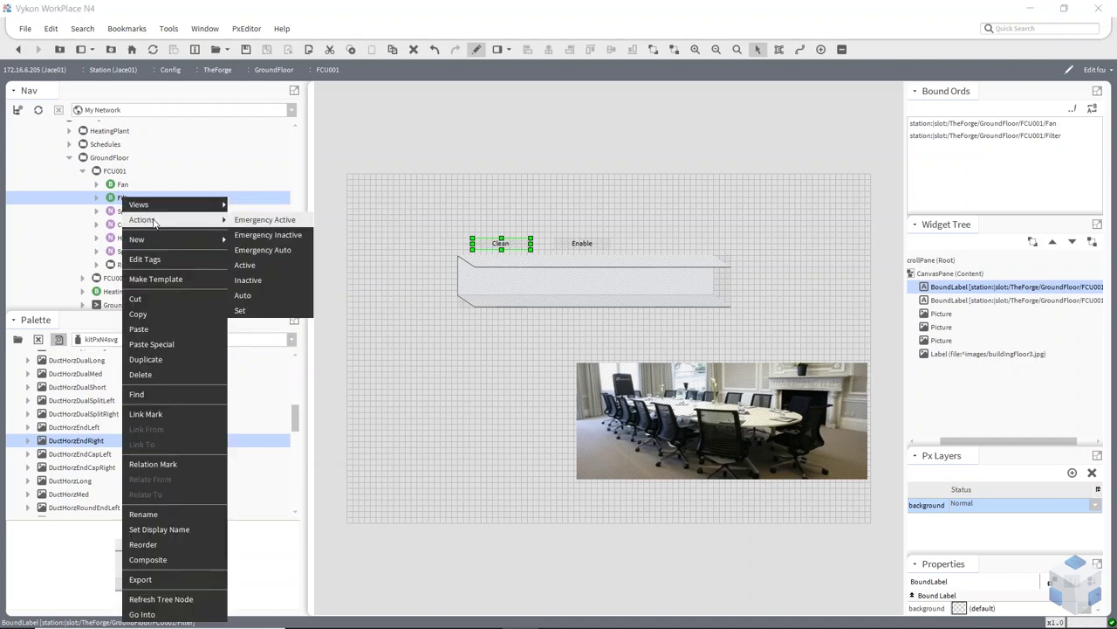
pyautogui.click(252, 265)
pyautogui.click(545, 332)
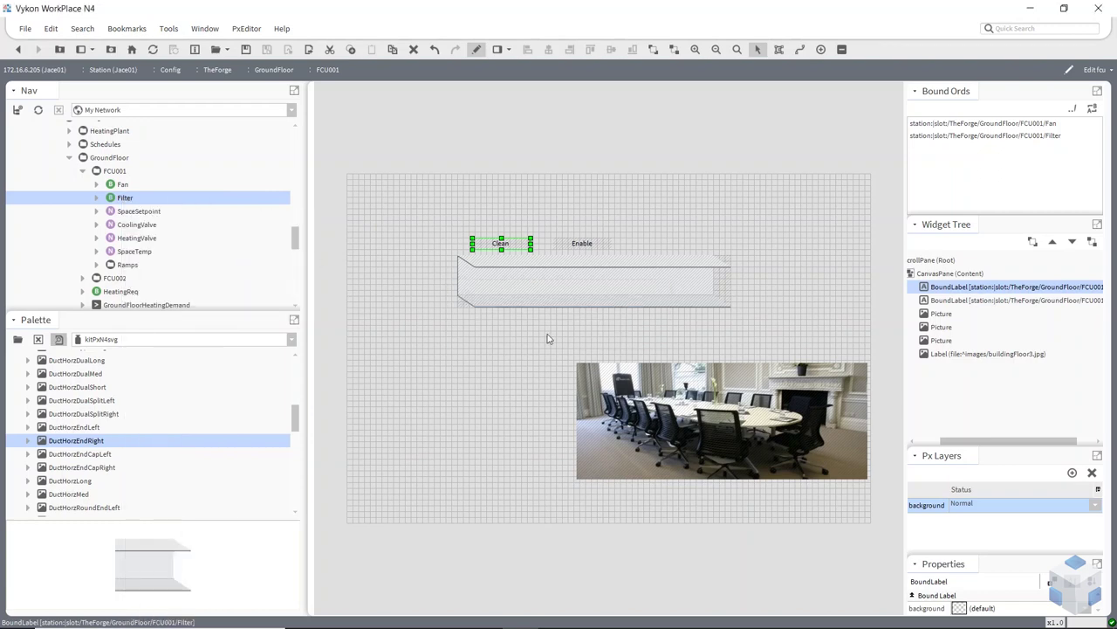
pyautogui.click(497, 283)
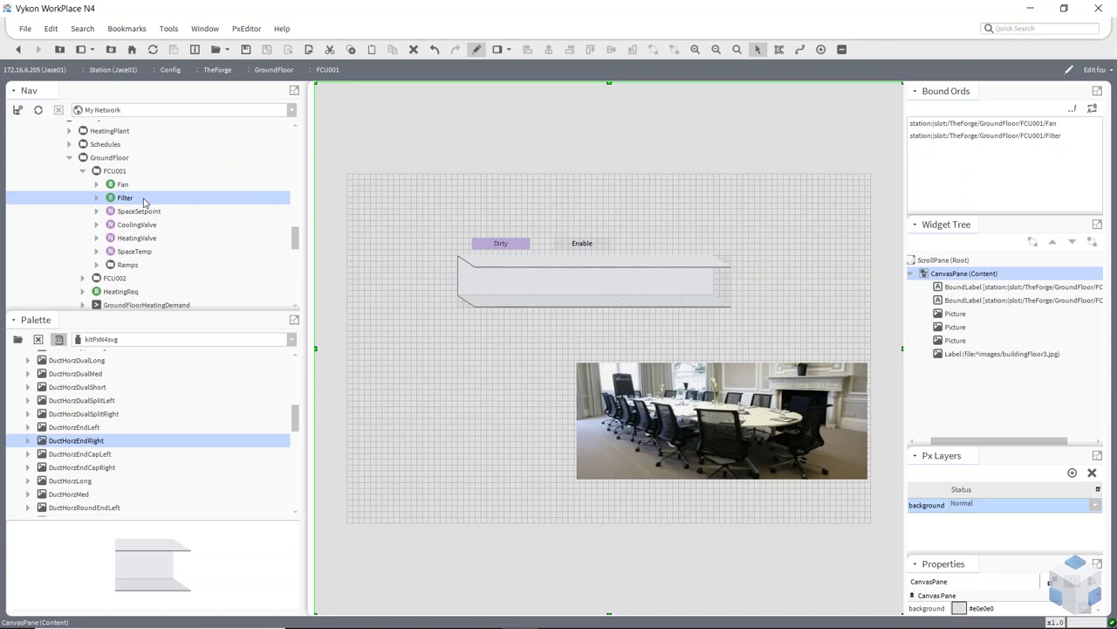
# Step: Use the bound ords to locate the label tied to the Filter point
pyautogui.click(990, 126)
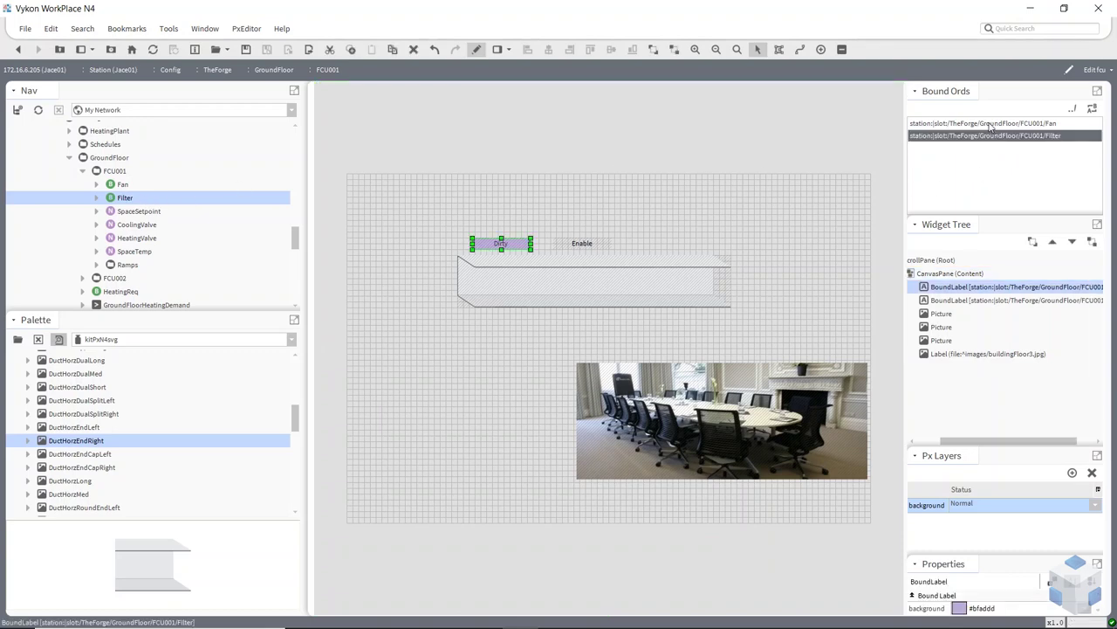
pyautogui.click(991, 137)
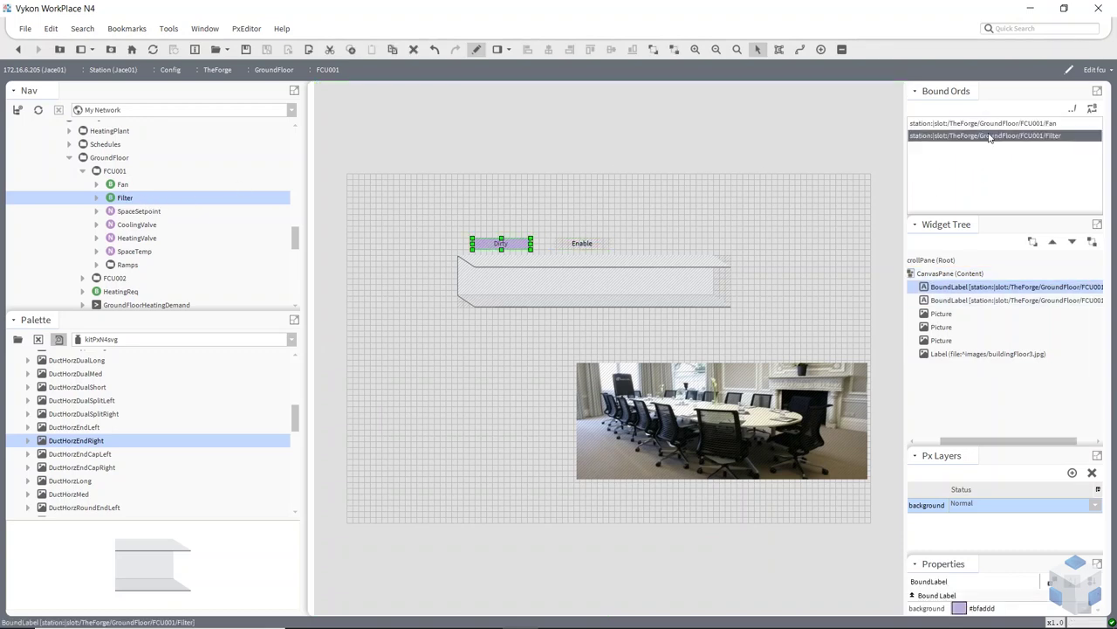
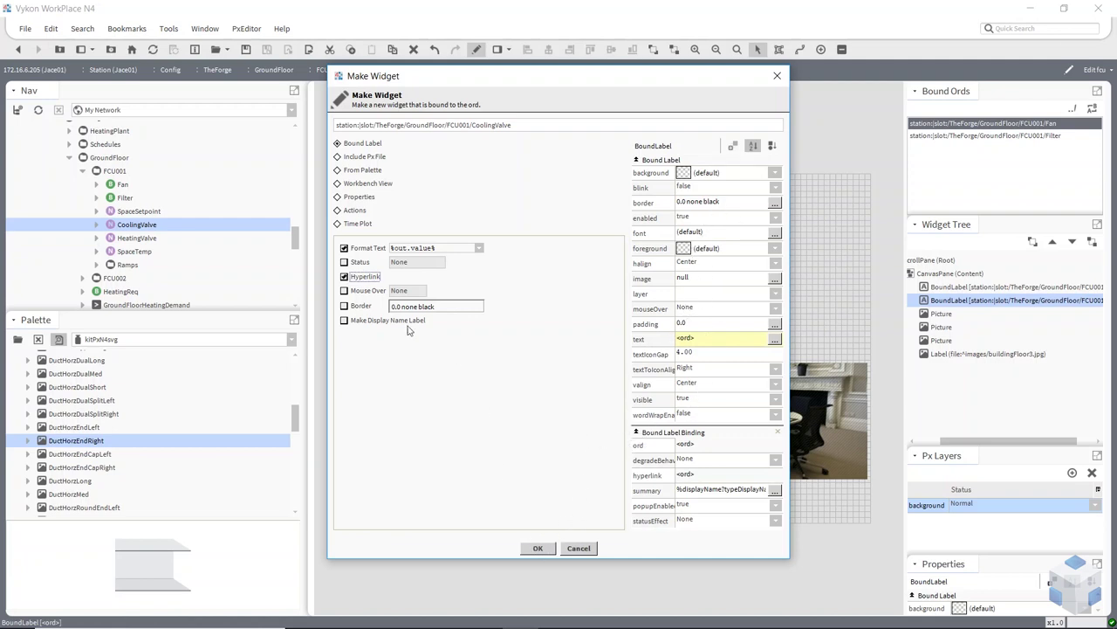
# Step: Create a hyperlinked bound label for CoolingValve with format text %out.value% and place it right of the Fan label at 480, 110
pyautogui.click(536, 548)
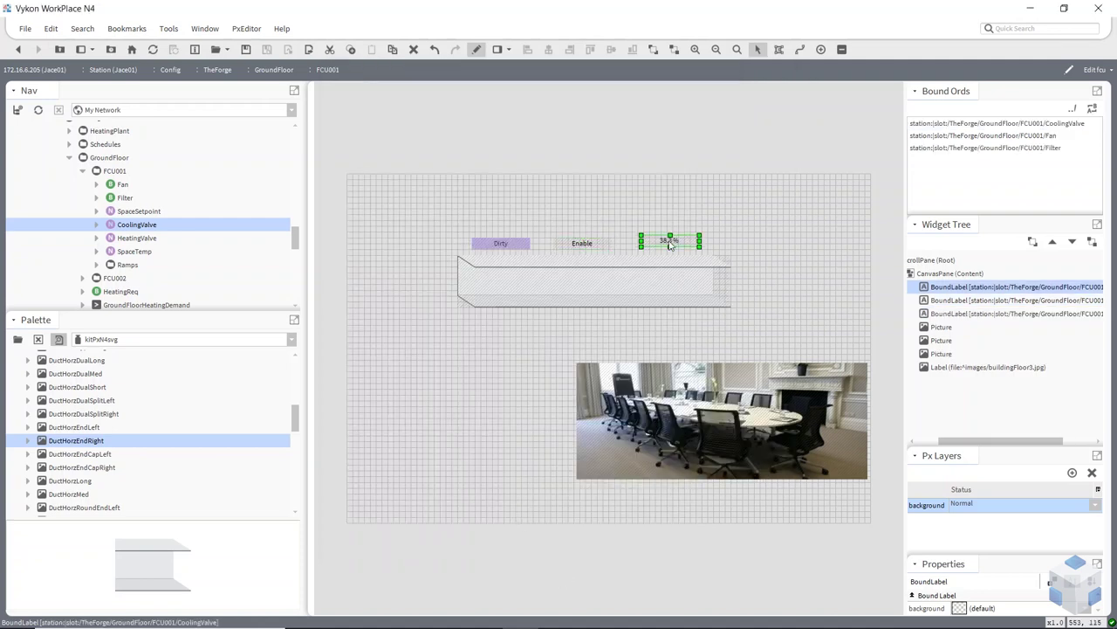
pyautogui.moveTo(670, 246); pyautogui.dragTo(656, 249)
# Step: Check the CoolingValve label's binding and hyperlink properties, and switch the fcu graphic from editing to viewing mode
pyautogui.doubleClick(656, 249)
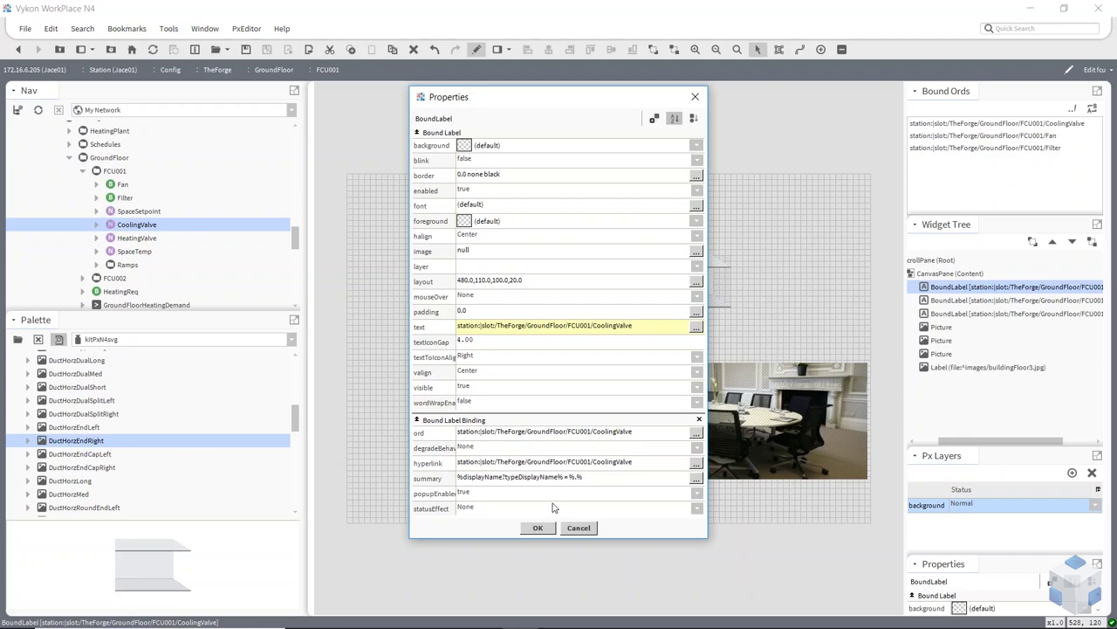
pyautogui.click(548, 530)
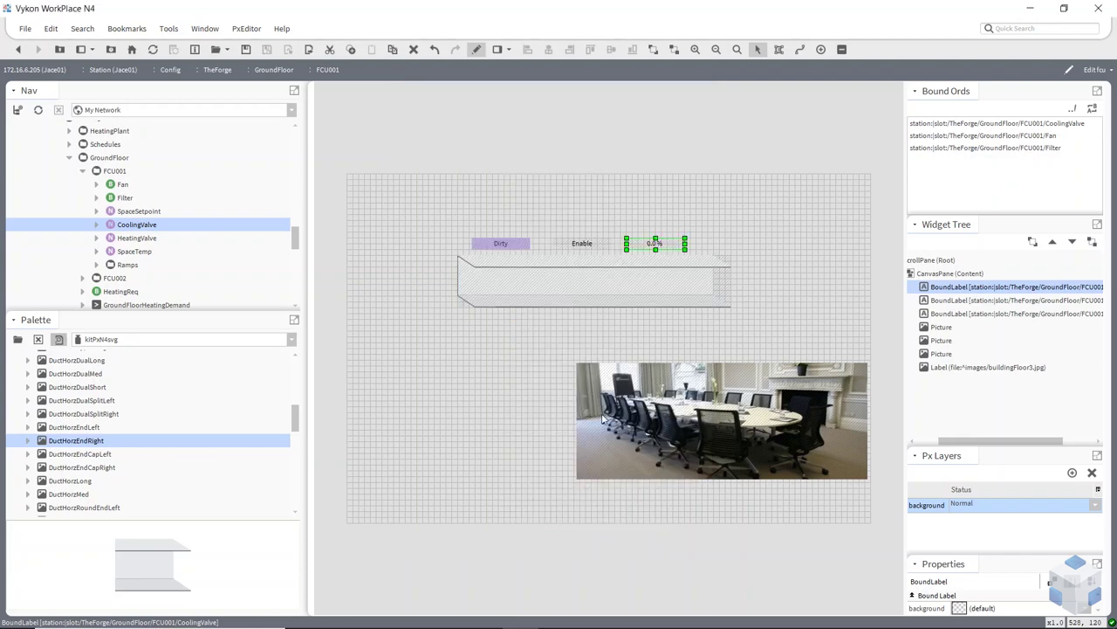
pyautogui.click(480, 55)
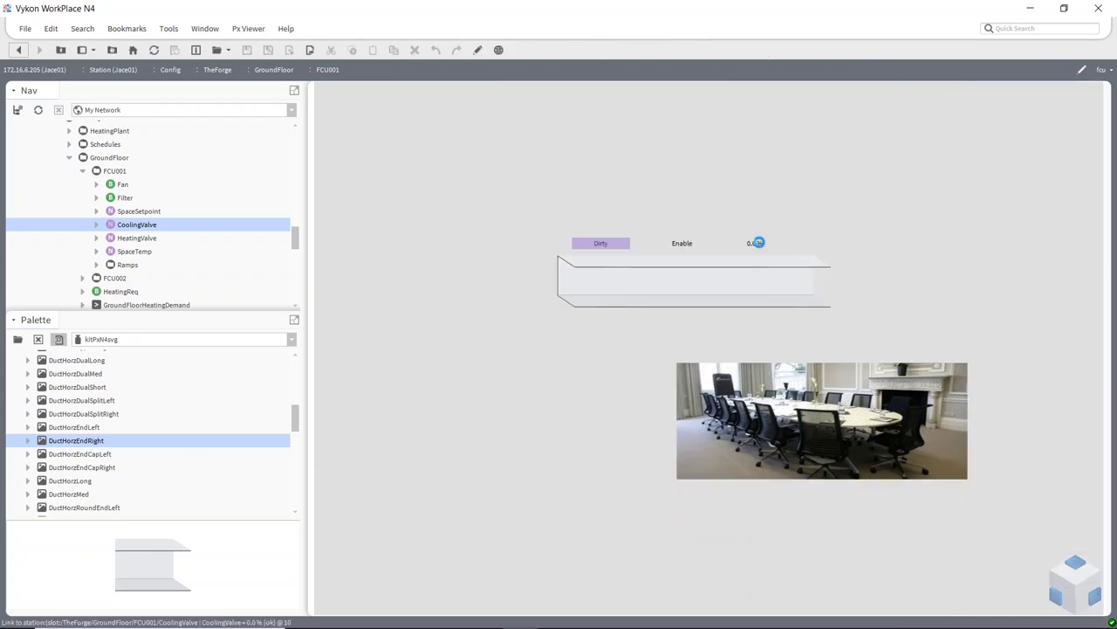
# Step: Test the CoolingValve label's hyperlink, return to the fcu graphic, and switch it back to editing mode
pyautogui.click(756, 242)
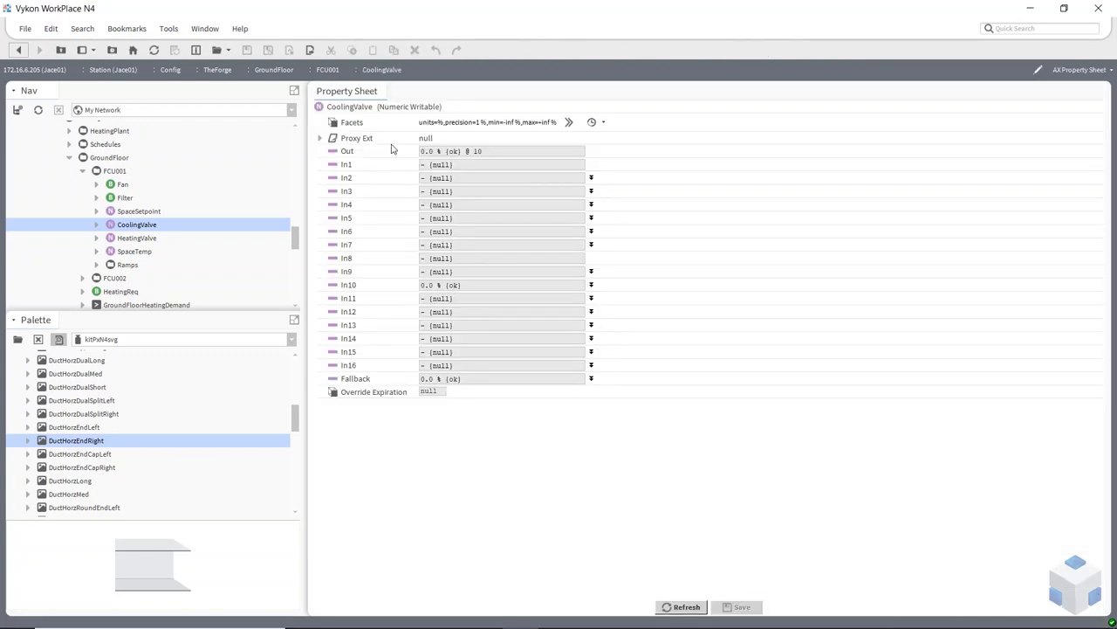
pyautogui.click(18, 50)
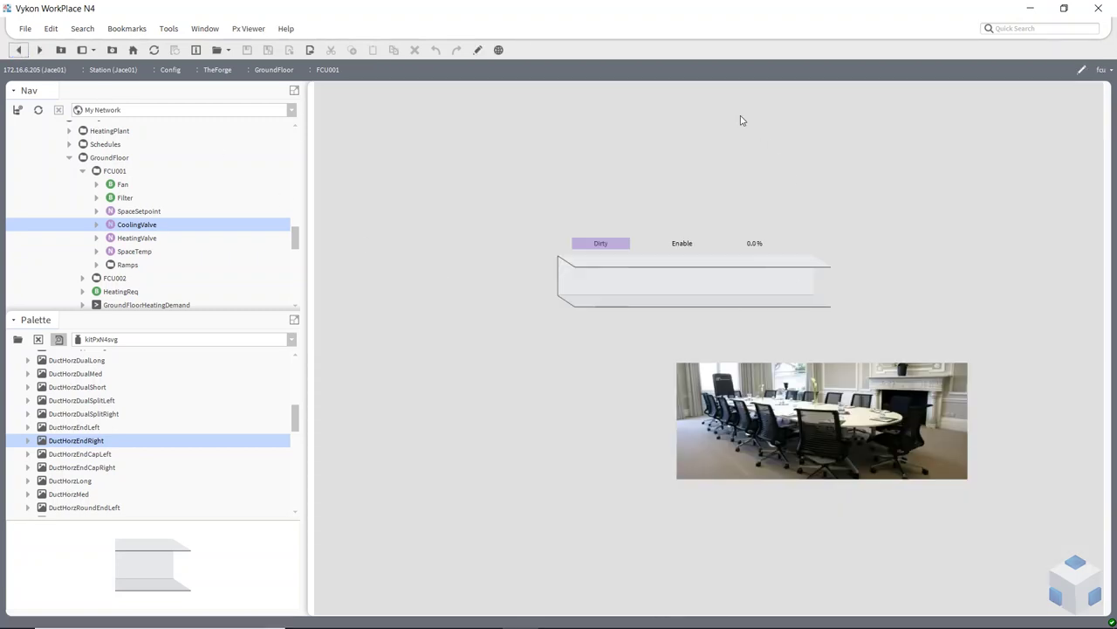
pyautogui.click(478, 49)
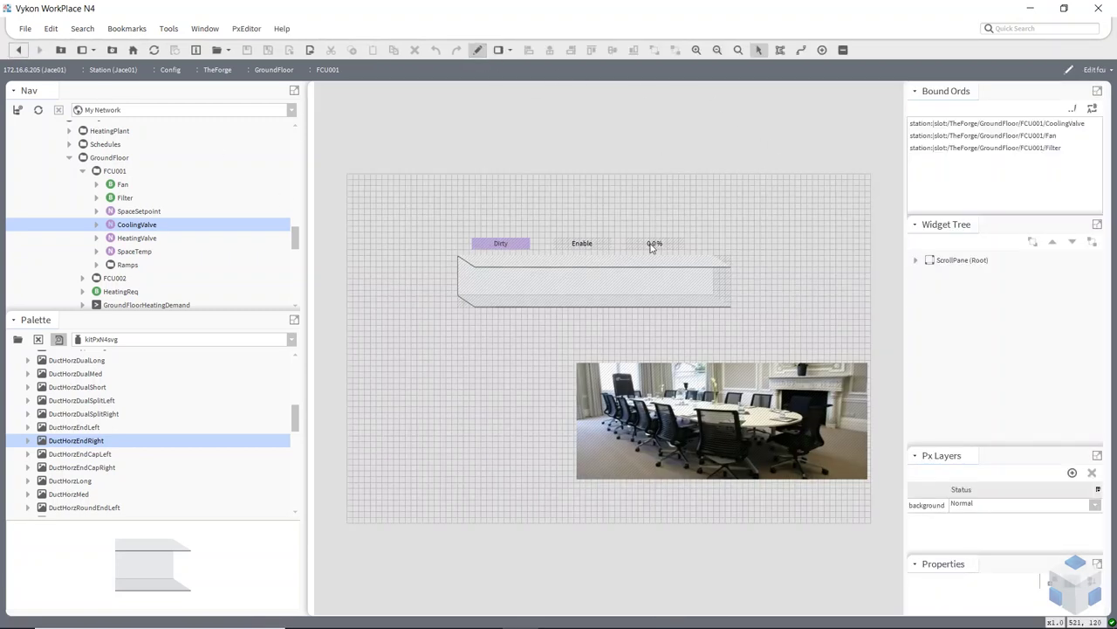
# Step: Clear the CoolingValve label's hyperlink so that it is null, and apply the changed properties
pyautogui.doubleClick(650, 247)
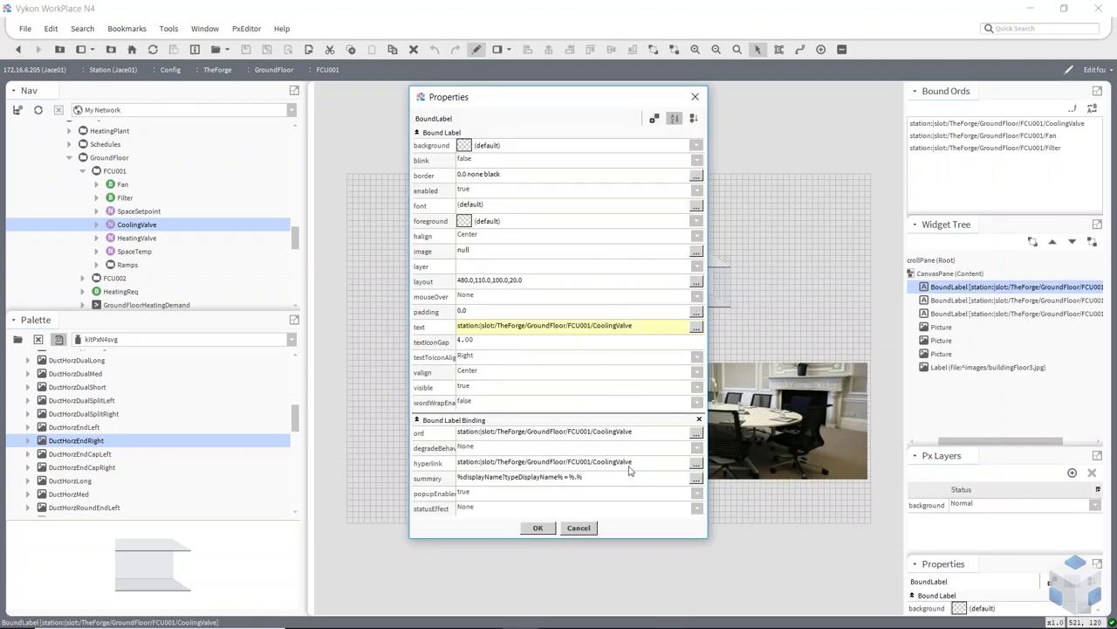
pyautogui.click(630, 471)
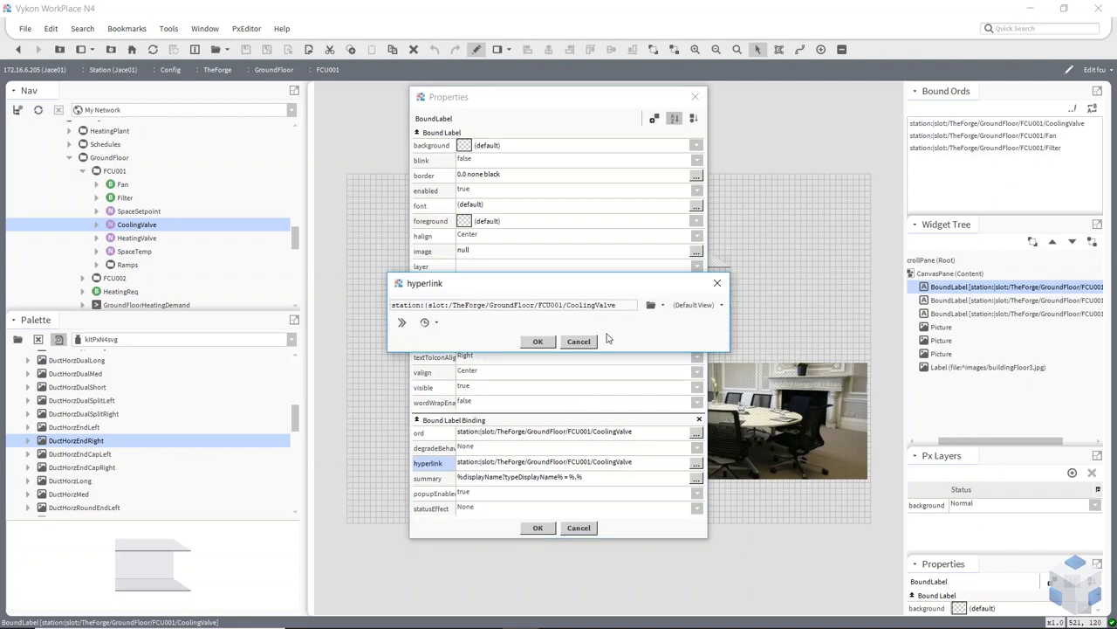
pyautogui.moveTo(621, 305); pyautogui.dragTo(372, 308)
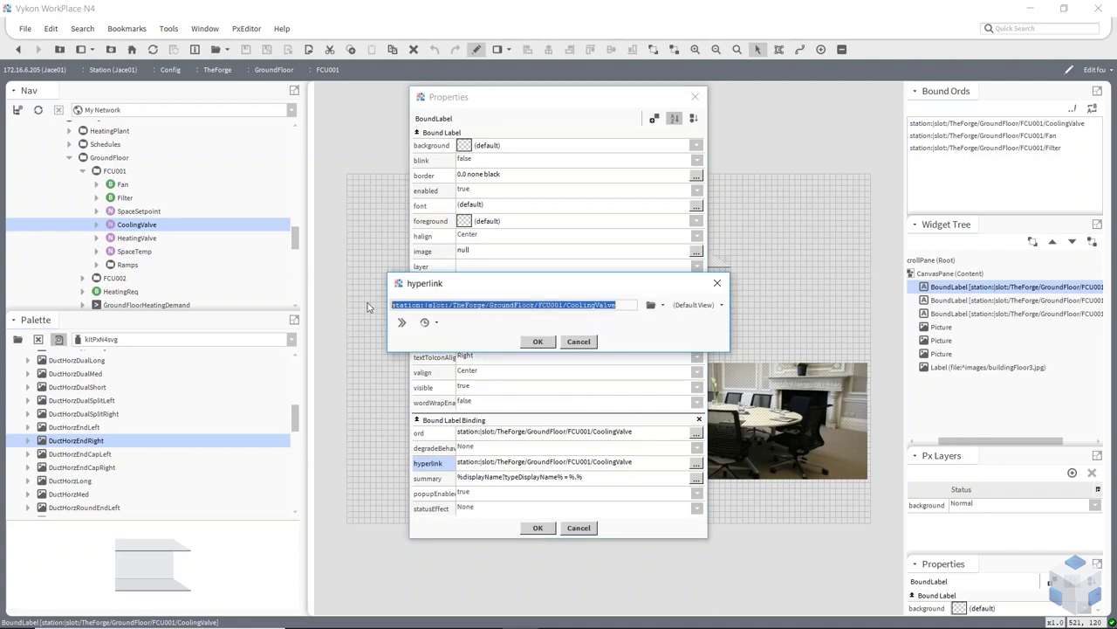
pyautogui.press('BackSpace')
pyautogui.click(548, 341)
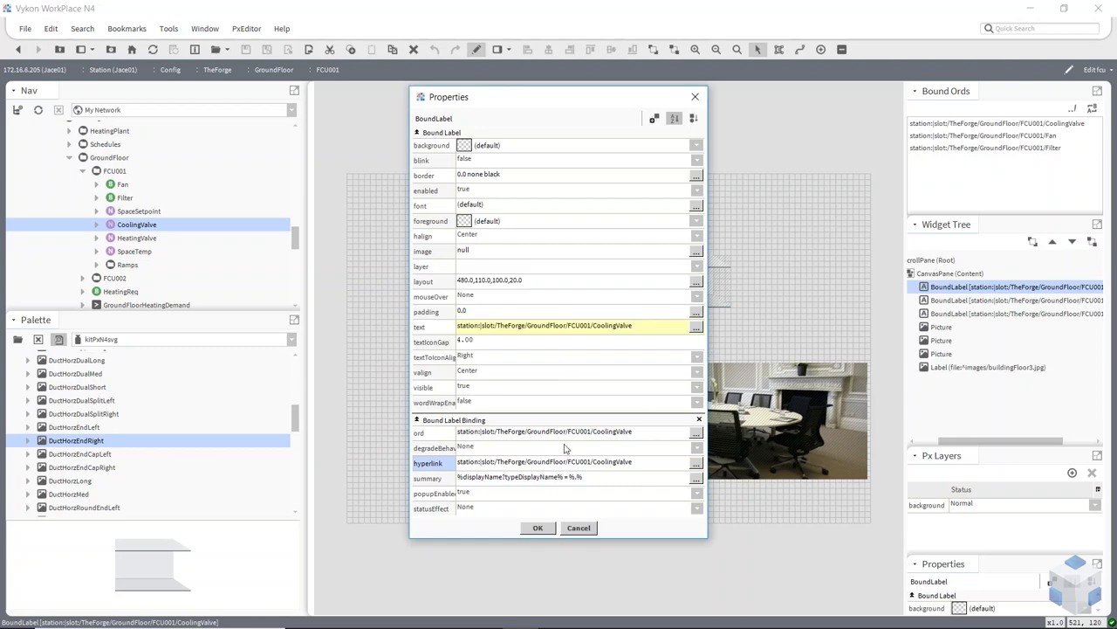
pyautogui.click(657, 465)
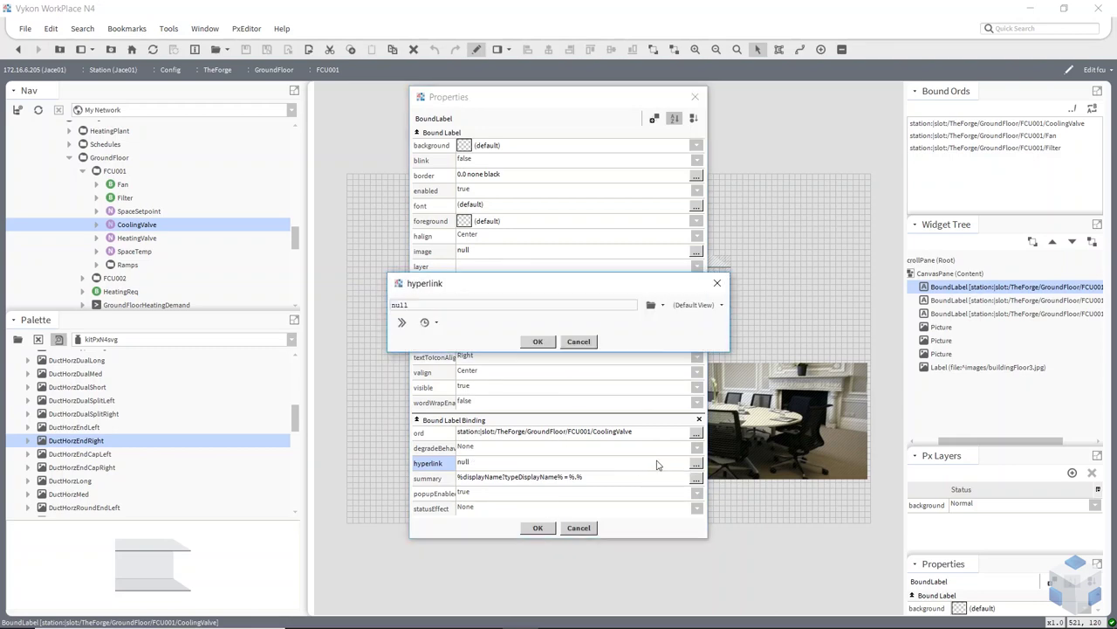
pyautogui.click(579, 342)
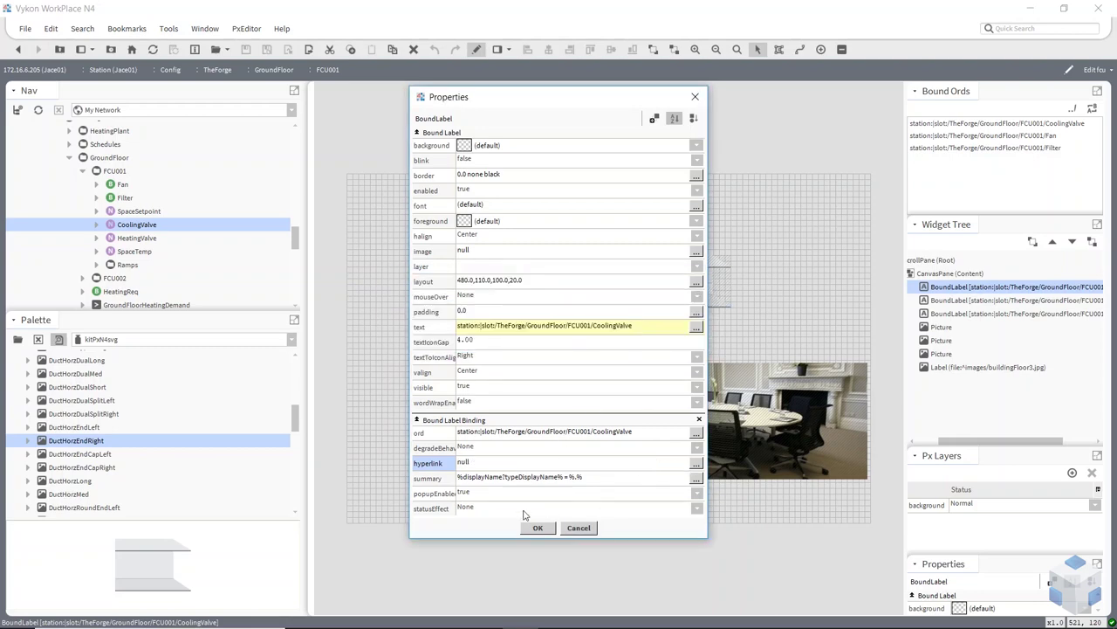
pyautogui.click(533, 528)
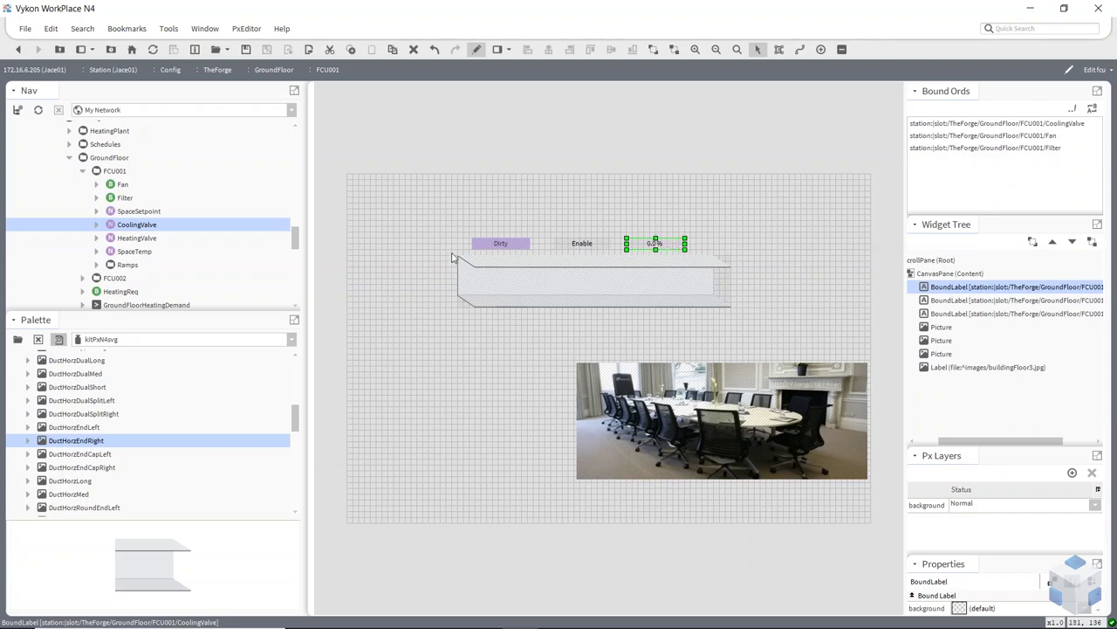
# Step: Create a HeatingValve bound label right of the CoolingValve label without a hyperlink and with Highlight mouse-over, and preview the graphic
pyautogui.moveTo(128, 240); pyautogui.dragTo(721, 244)
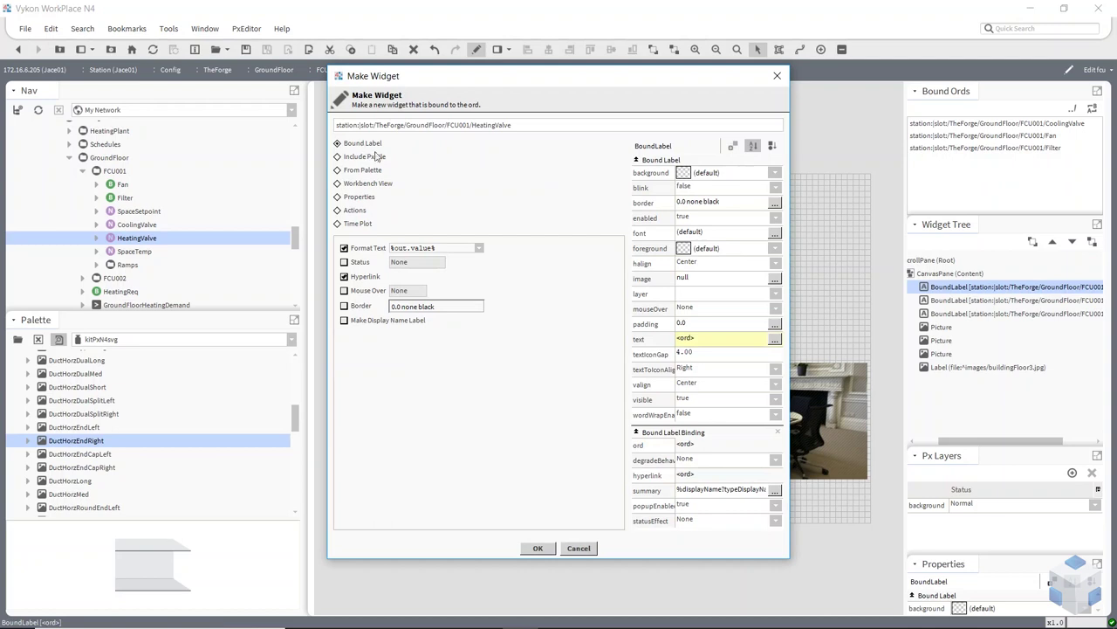
pyautogui.click(344, 276)
pyautogui.click(344, 290)
pyautogui.click(436, 292)
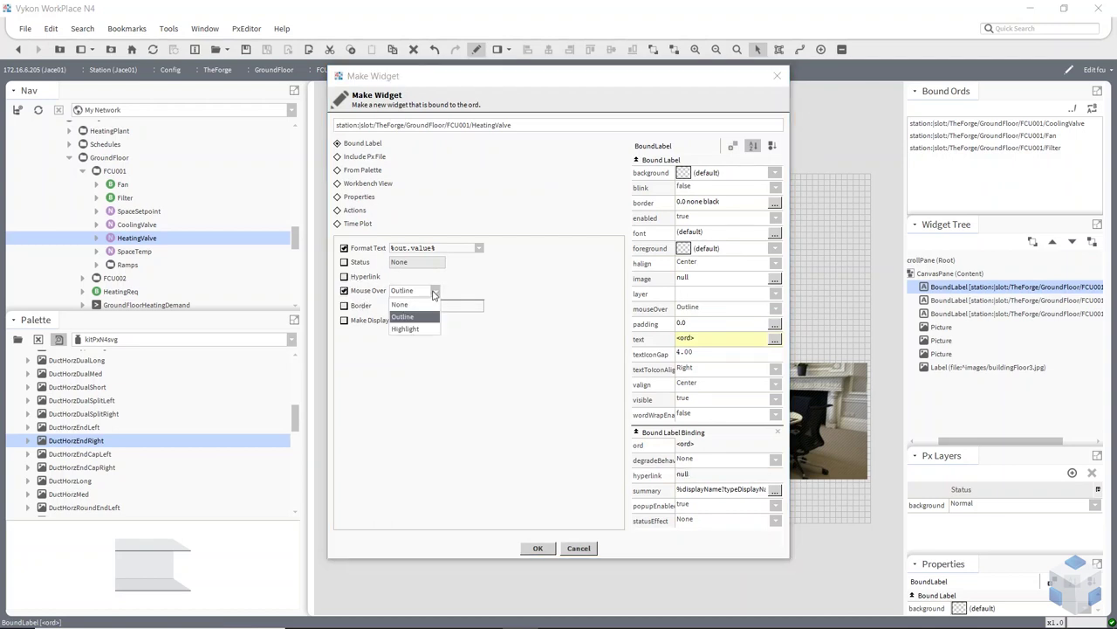
pyautogui.click(409, 328)
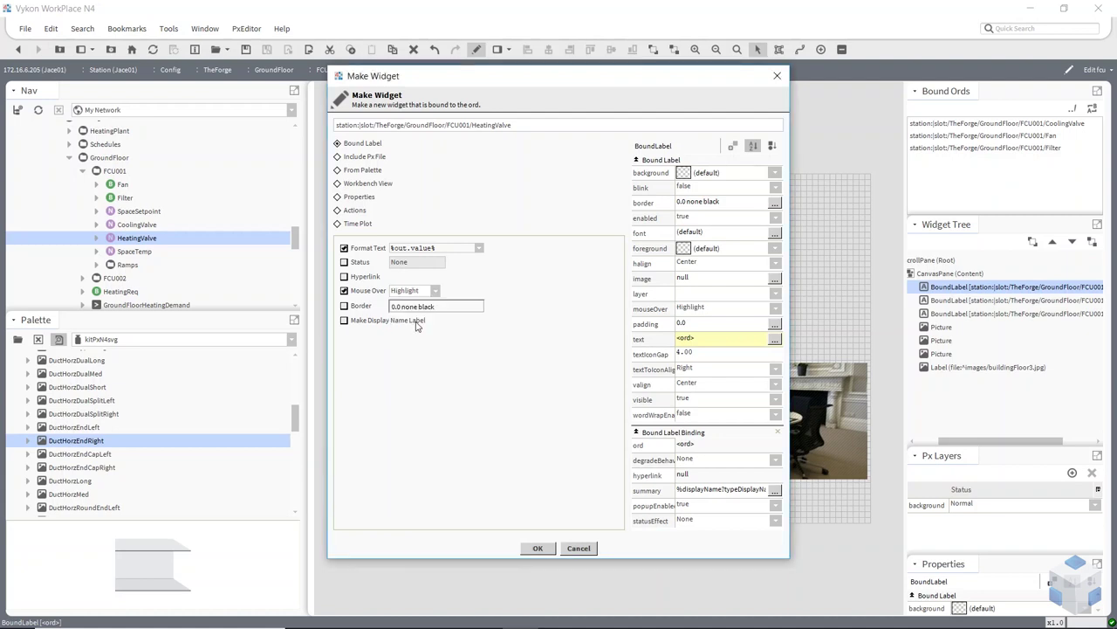
pyautogui.click(538, 548)
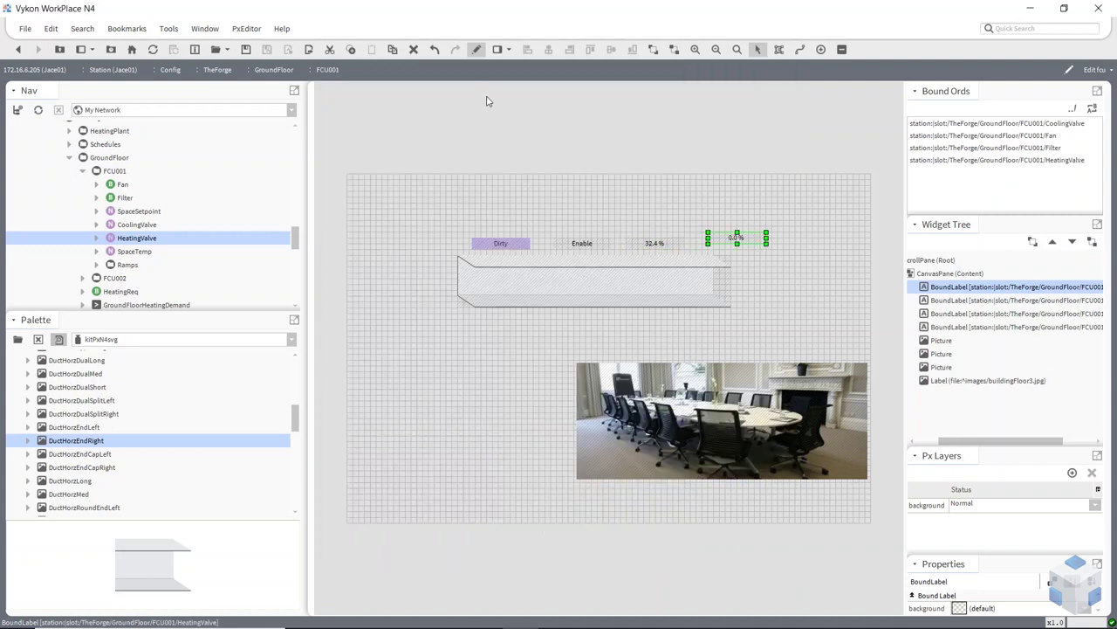
pyautogui.click(476, 49)
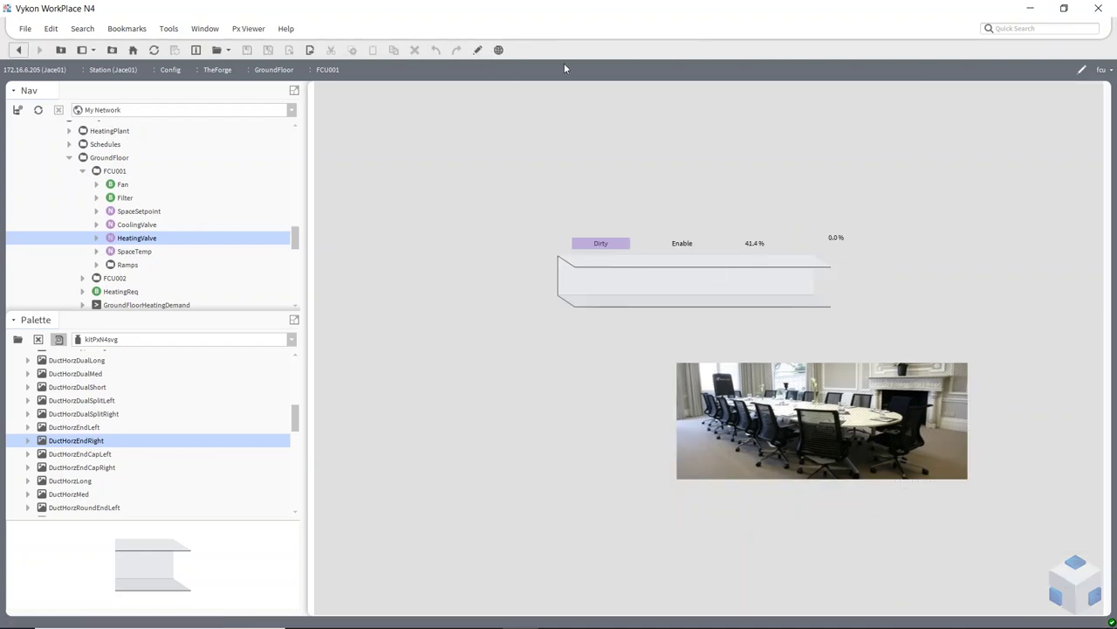
# Step: In editing mode, begin a SpaceTemp bound label right of the HeatingValve label with a solid blue border of width 2 on all sides
pyautogui.click(477, 51)
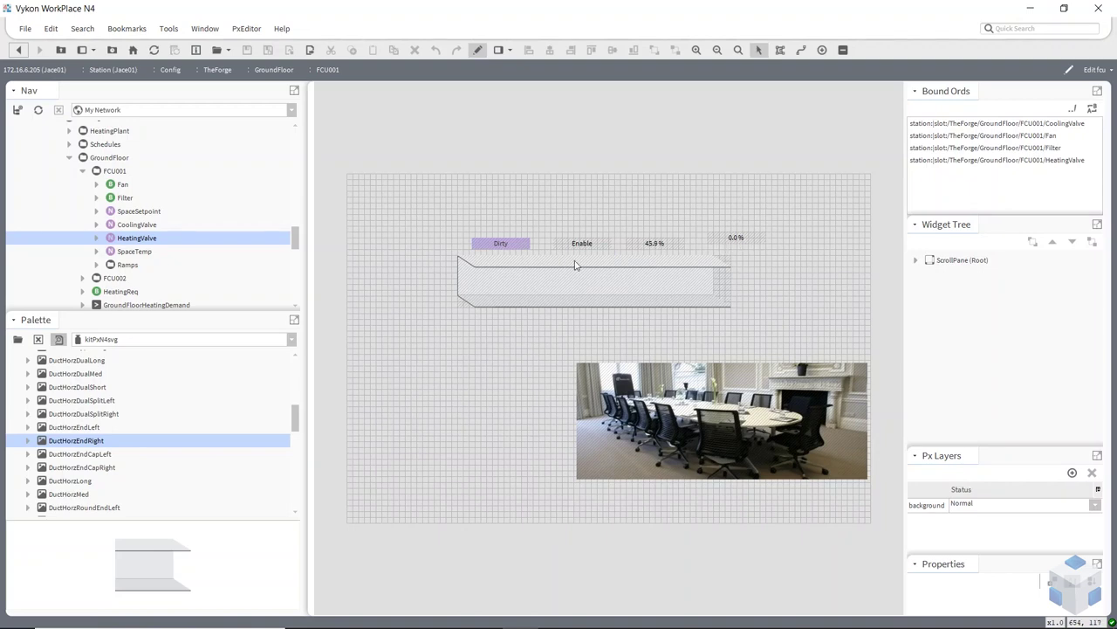
pyautogui.moveTo(127, 253); pyautogui.dragTo(793, 236)
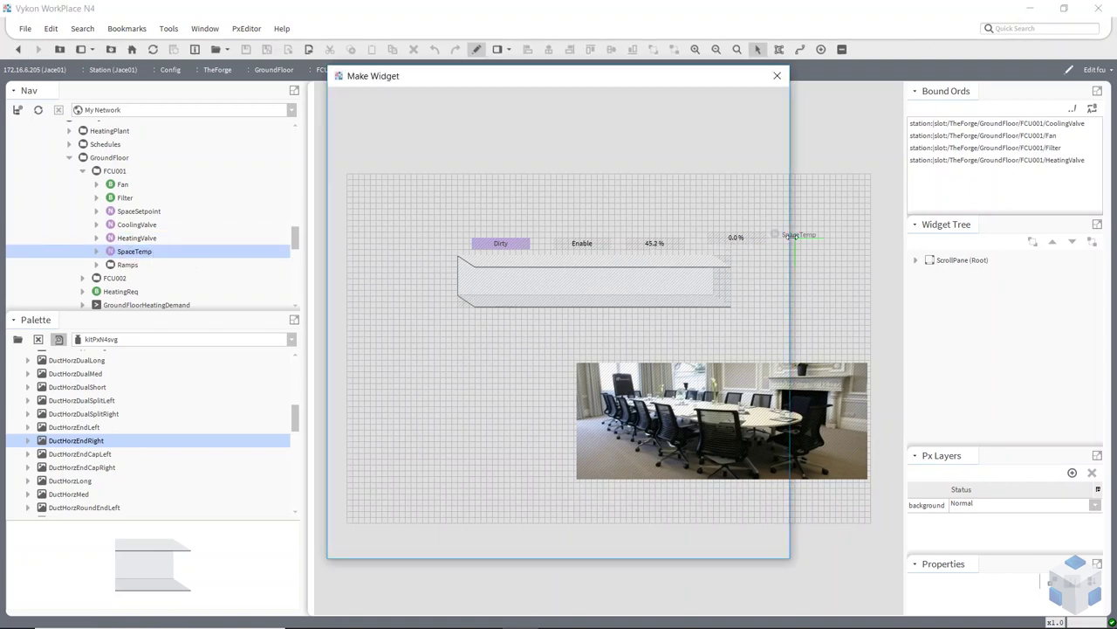
pyautogui.click(345, 306)
pyautogui.click(475, 307)
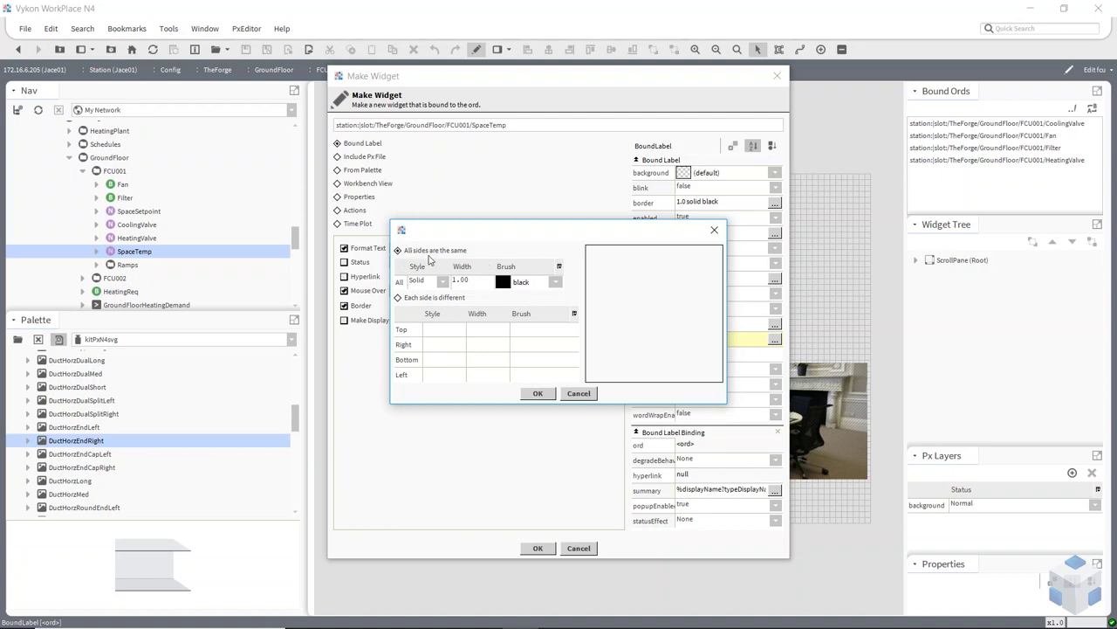
pyautogui.click(472, 278)
pyautogui.write('2')
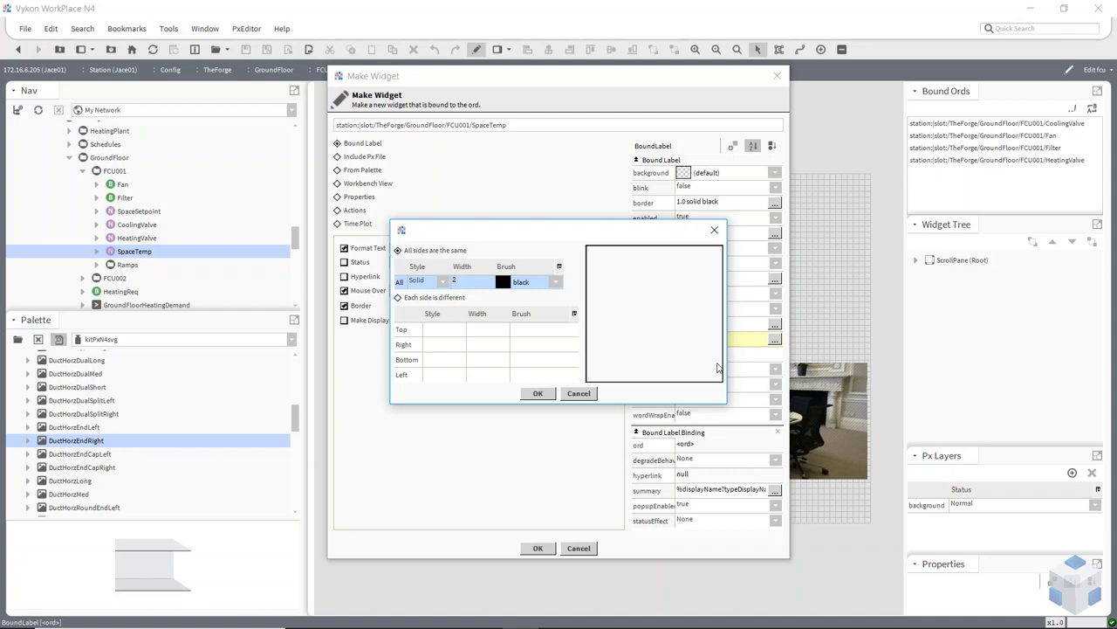
pyautogui.click(555, 281)
pyautogui.click(554, 283)
pyautogui.click(535, 284)
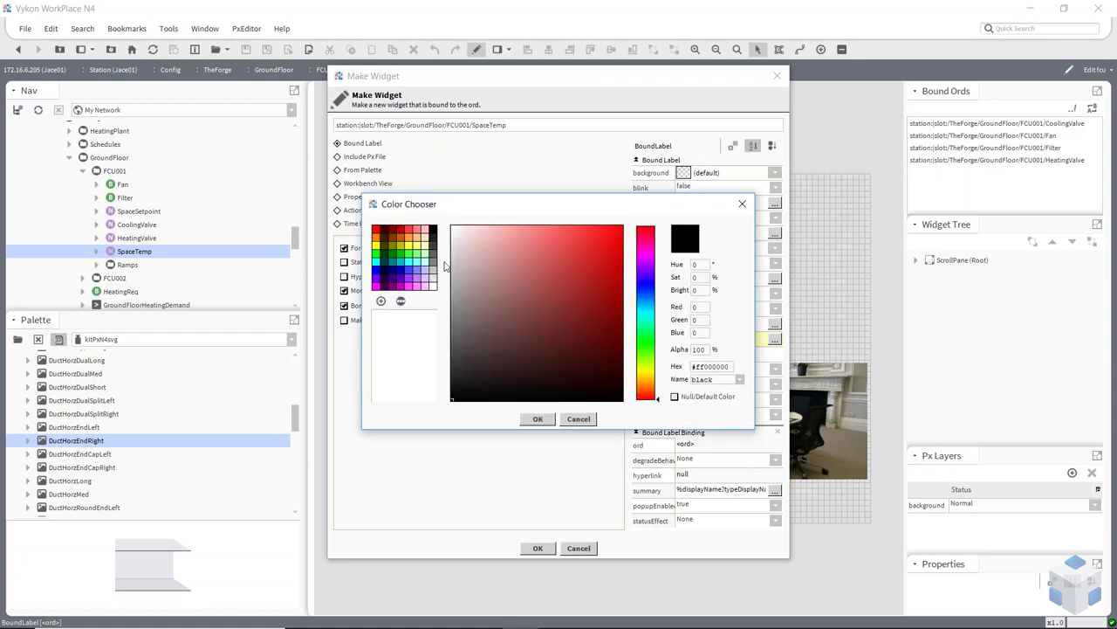
pyautogui.click(381, 276)
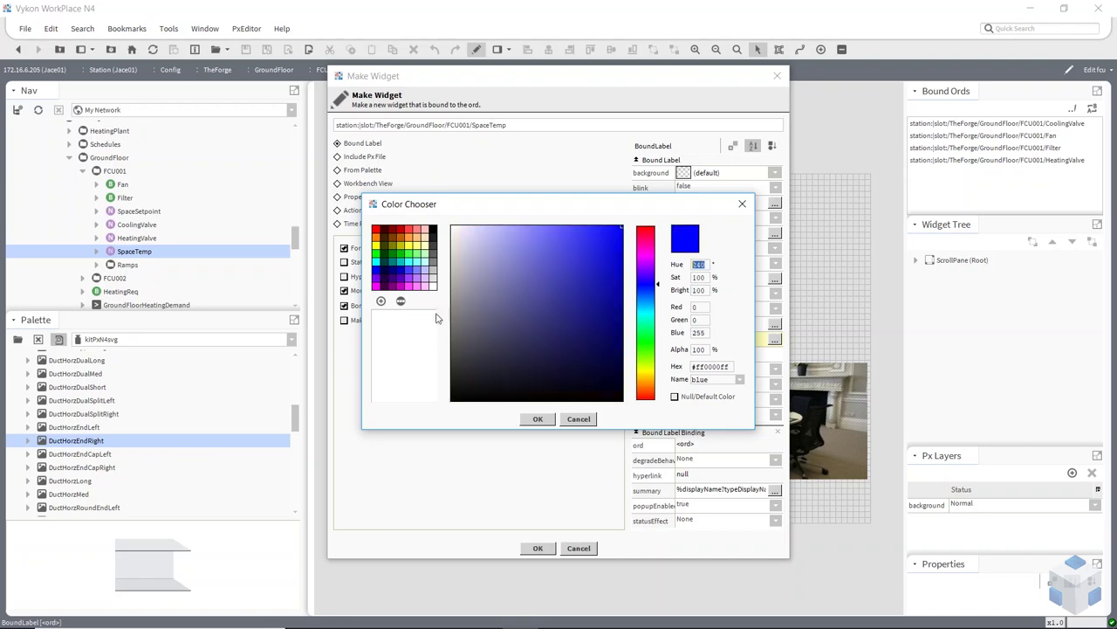
pyautogui.click(538, 419)
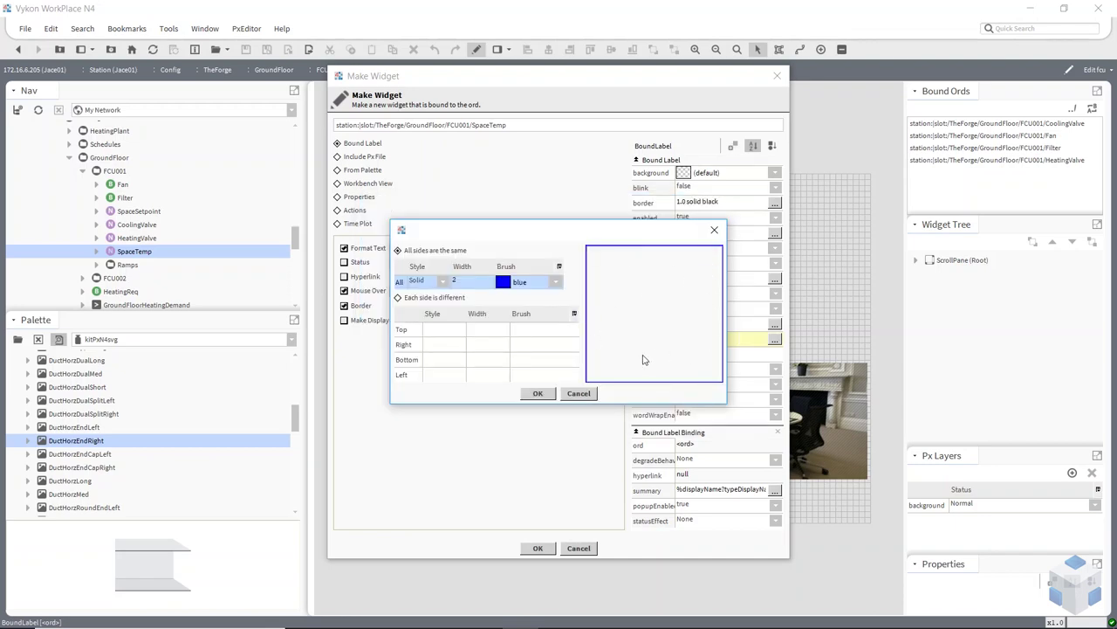
# Step: Make each border side different and set the right and bottom side widths to 1
pyautogui.click(398, 297)
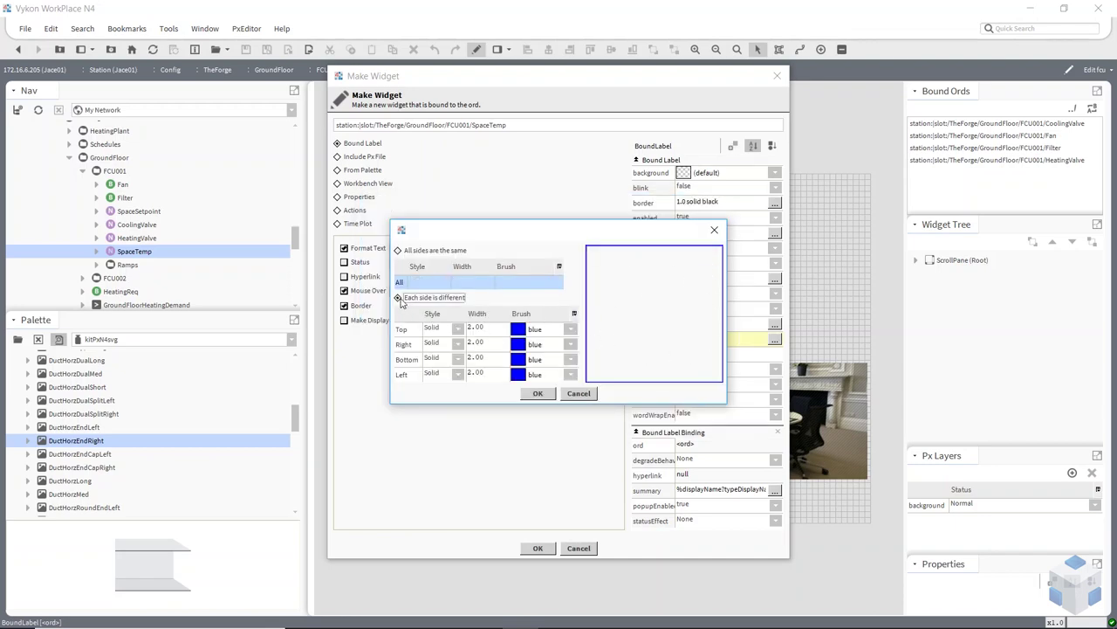
pyautogui.click(487, 349)
pyautogui.write('1')
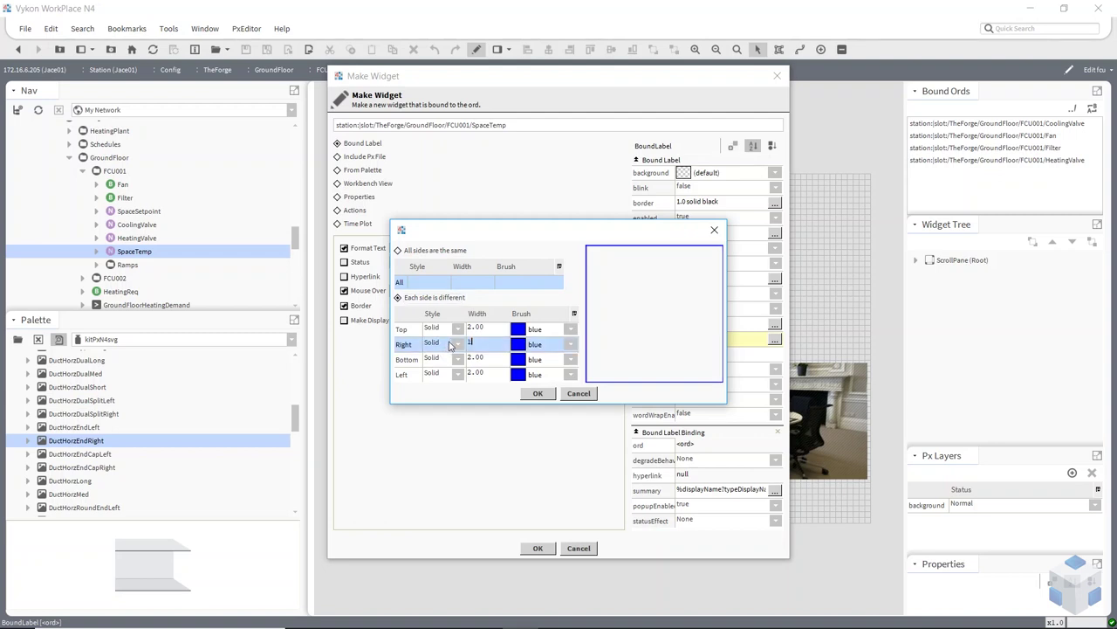
pyautogui.click(498, 356)
pyautogui.write('1')
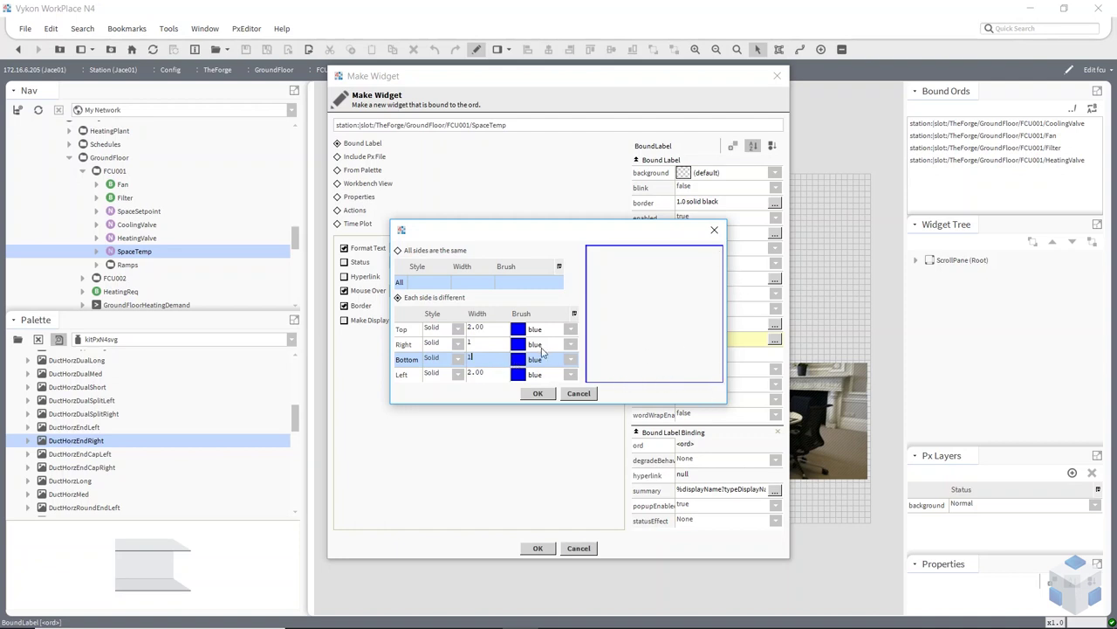
# Step: Set the brush of the border's right and bottom sides to dark grey #404040
pyautogui.click(555, 346)
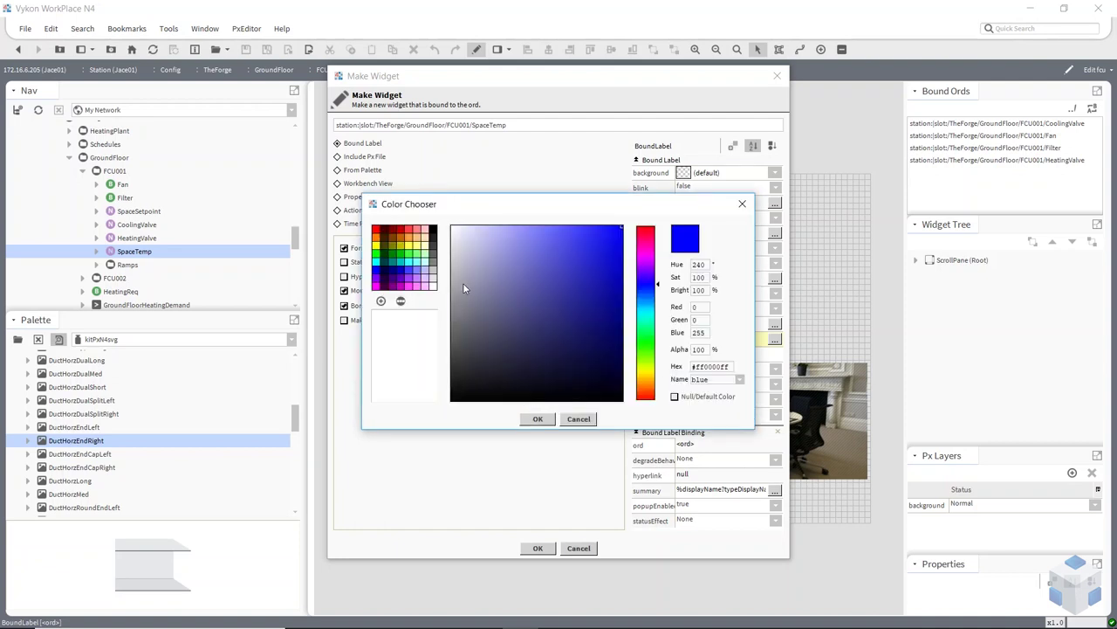
pyautogui.click(434, 248)
pyautogui.click(536, 422)
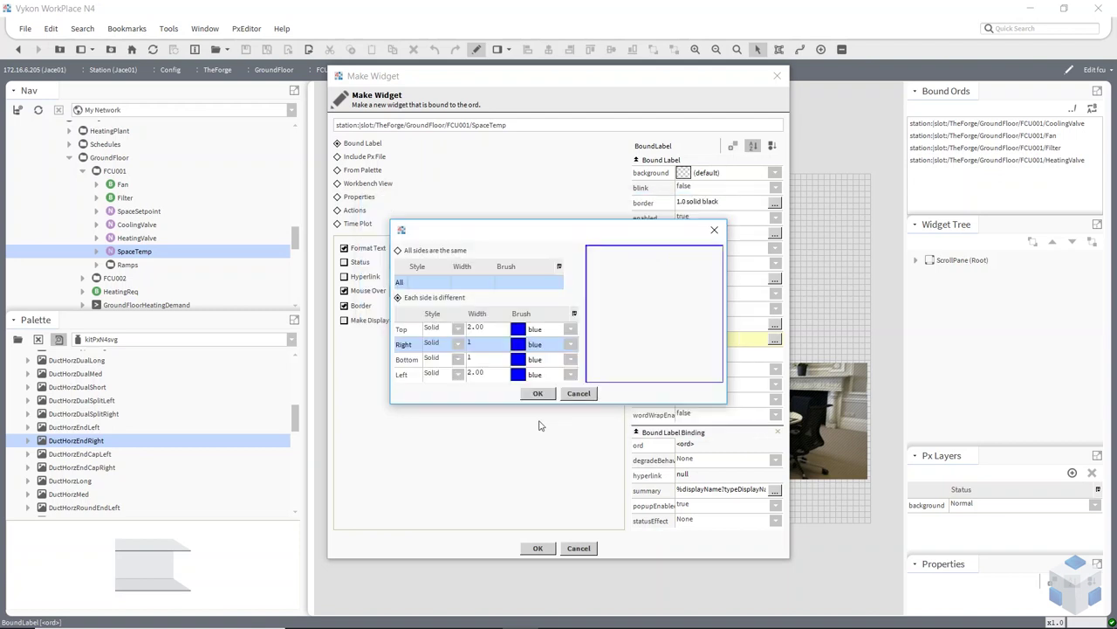
pyautogui.click(532, 374)
pyautogui.click(433, 248)
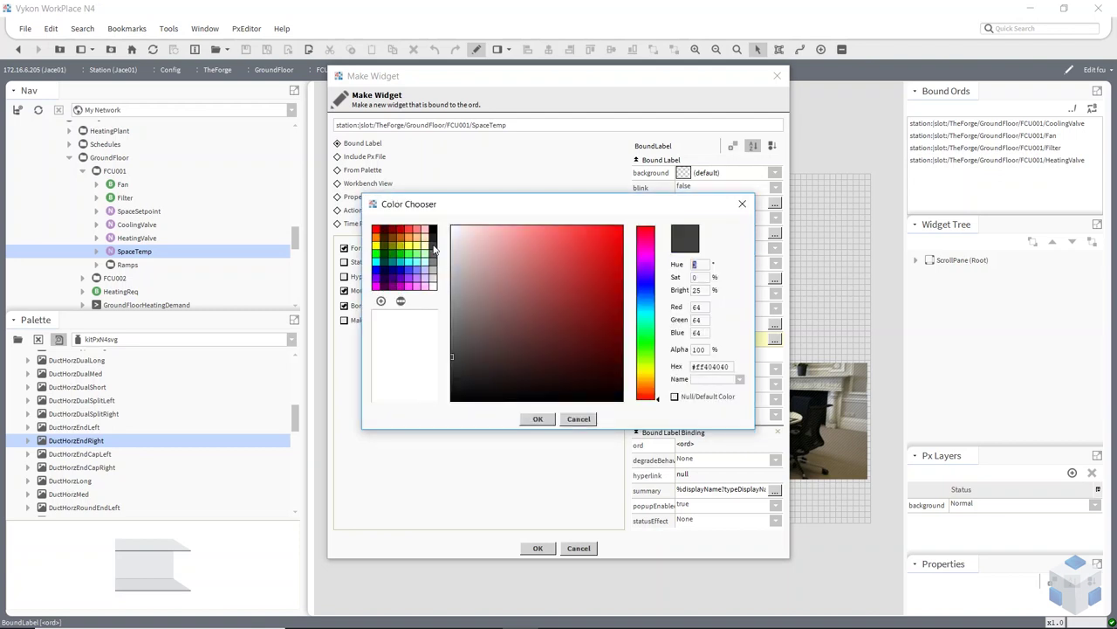
pyautogui.click(536, 419)
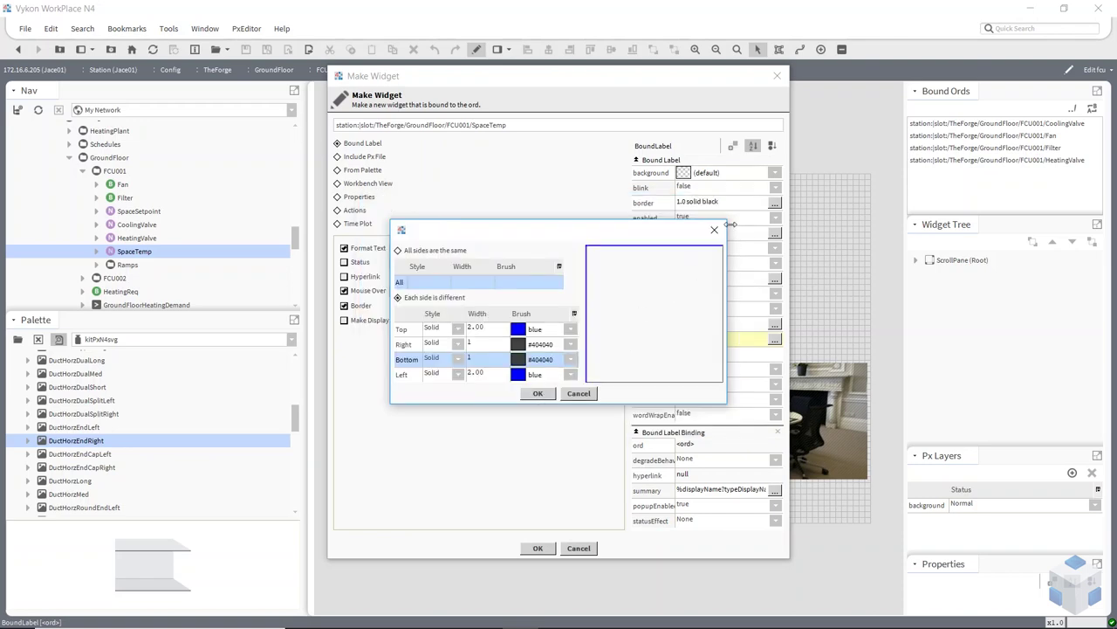
# Step: Accept the border, create the SpaceTemp label, align it level with the HeatingValve label, and deselect it
pyautogui.click(538, 393)
pyautogui.click(538, 547)
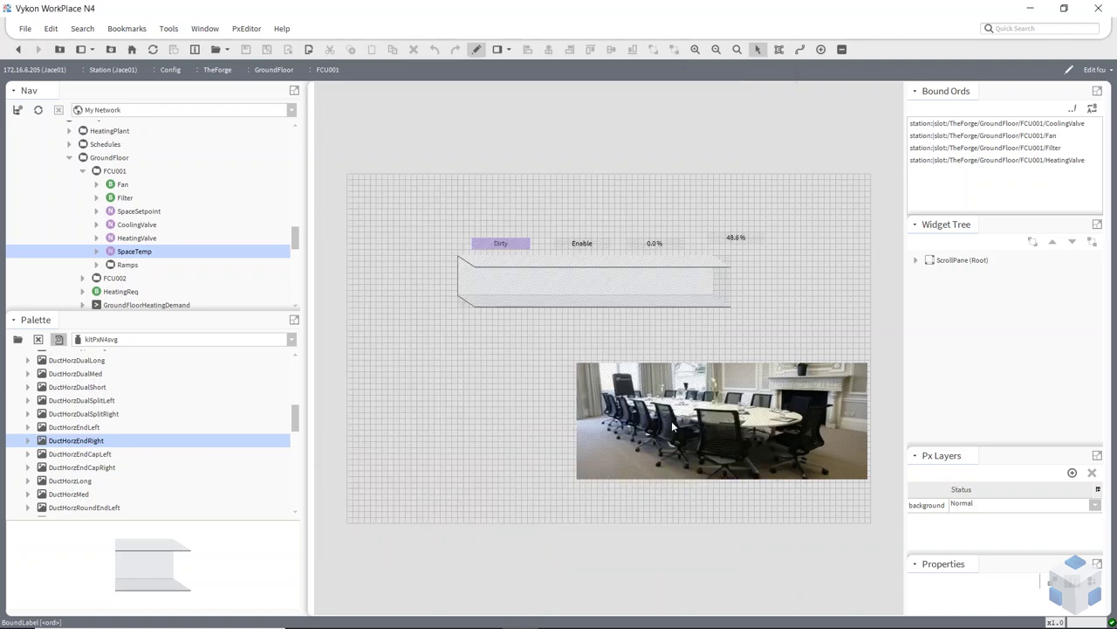
pyautogui.moveTo(830, 248); pyautogui.dragTo(783, 233)
pyautogui.click(818, 267)
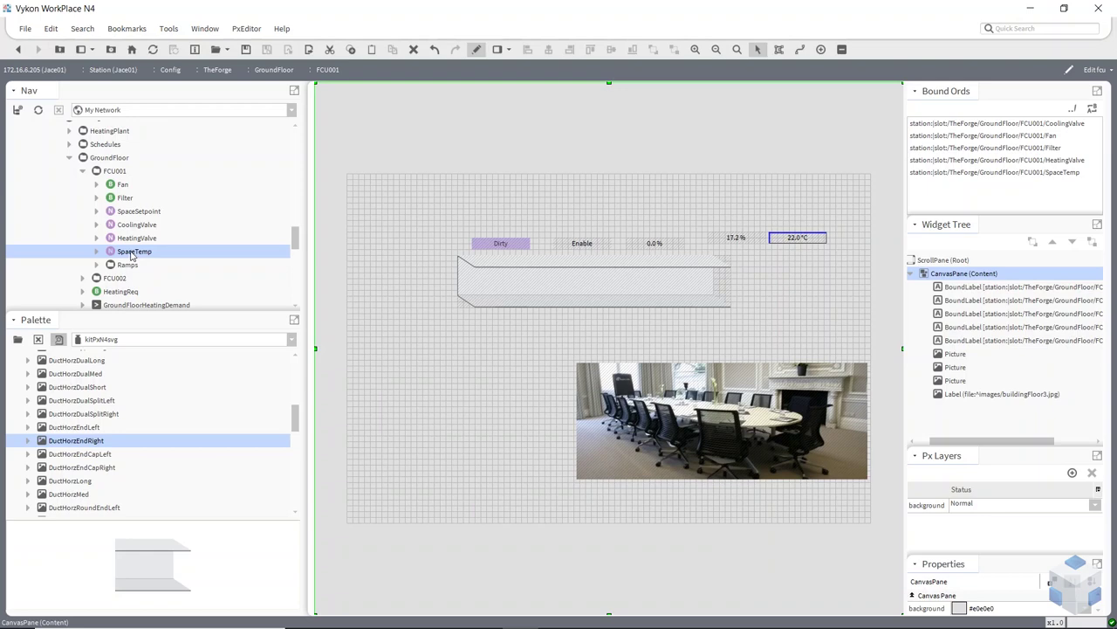
# Step: Create a SpaceSetpoint bound label below the ductwork with format text %out.value%, Highlight mouse-over, no border and a display name label
pyautogui.moveTo(135, 211); pyautogui.dragTo(531, 332)
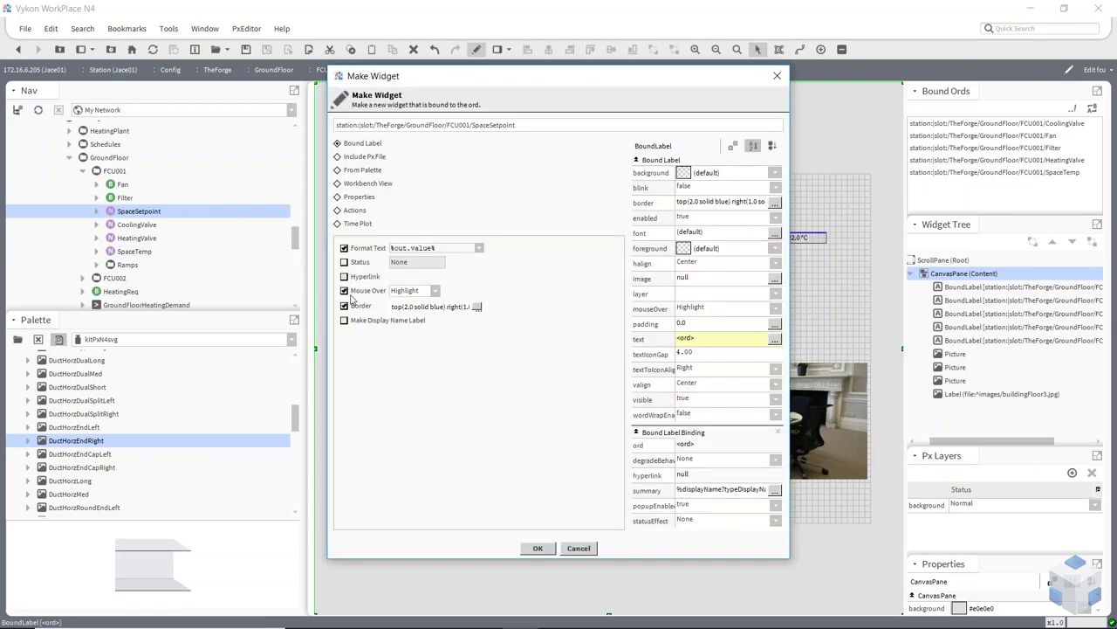
pyautogui.click(345, 307)
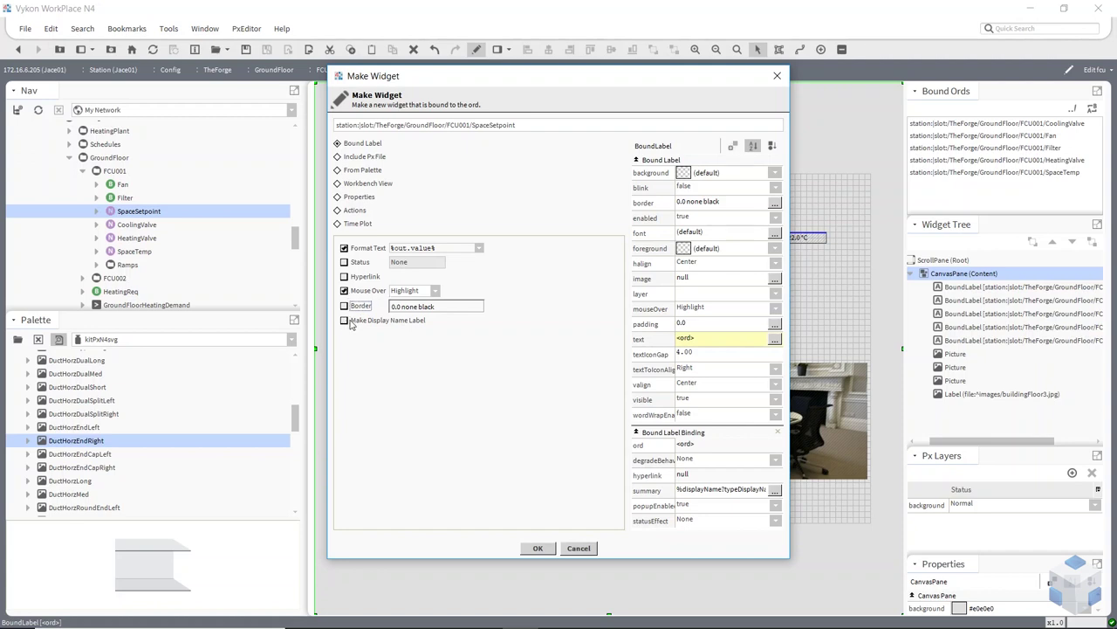
pyautogui.click(346, 320)
pyautogui.click(537, 548)
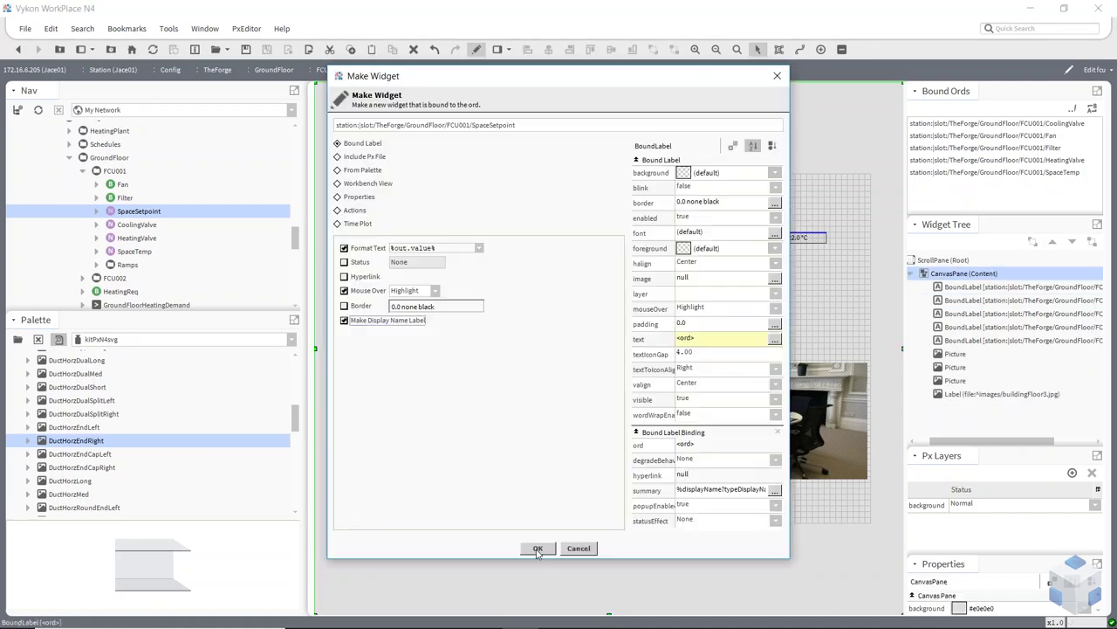
pyautogui.click(534, 546)
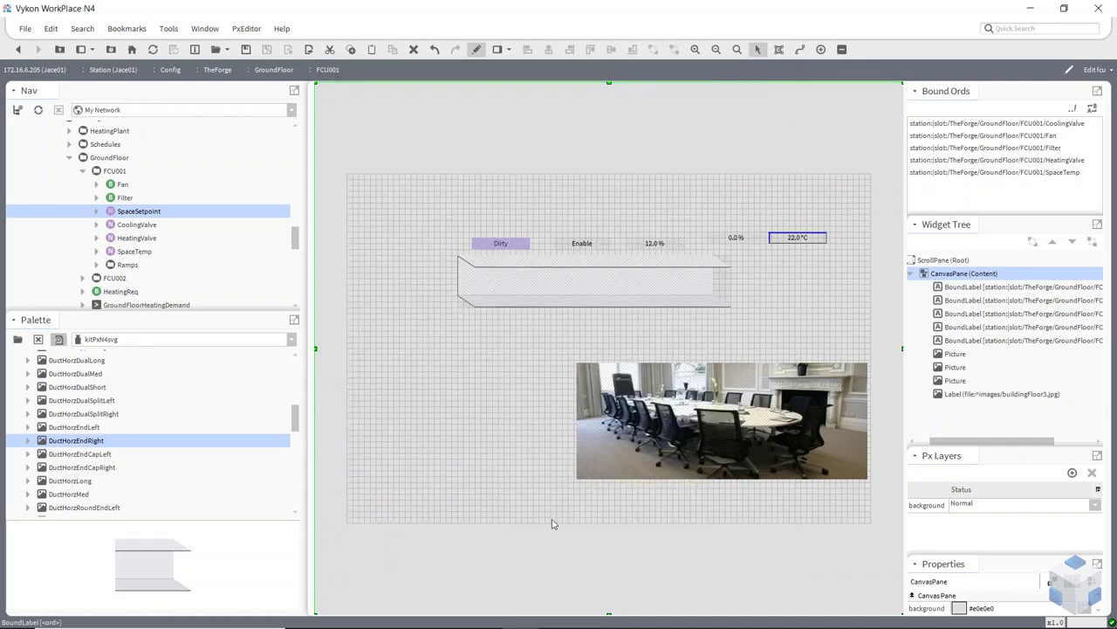
# Step: Change the text of the SpaceSetpoint name label below the ductwork to Space Setpoint
pyautogui.click(551, 347)
pyautogui.click(612, 326)
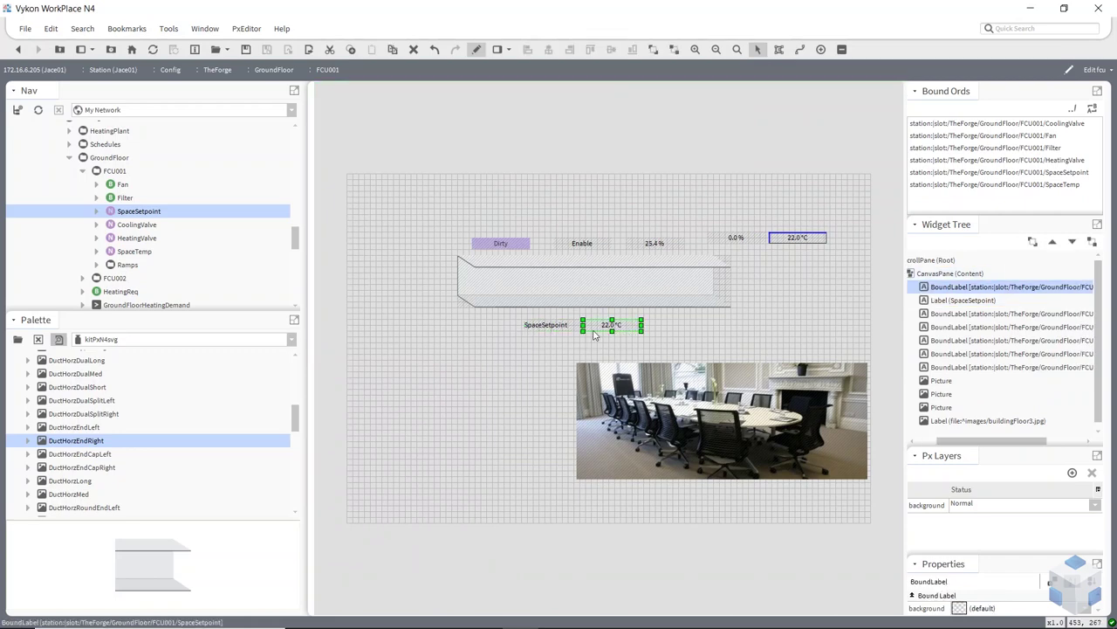
pyautogui.click(951, 301)
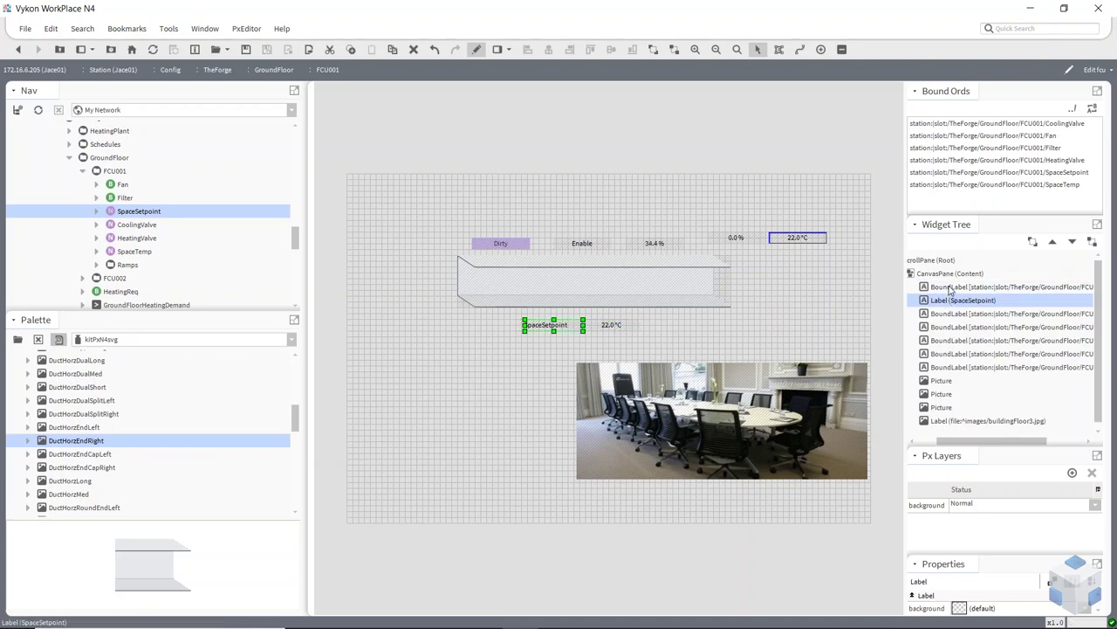
pyautogui.click(950, 288)
pyautogui.click(952, 300)
pyautogui.doubleClick(548, 327)
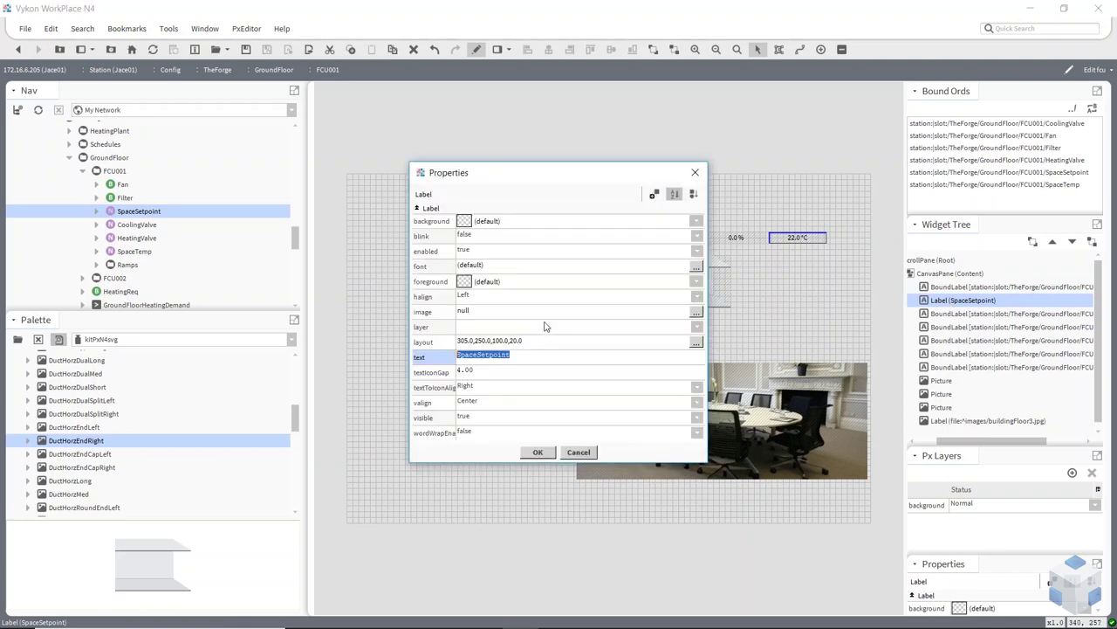
pyautogui.click(480, 352)
pyautogui.click(534, 451)
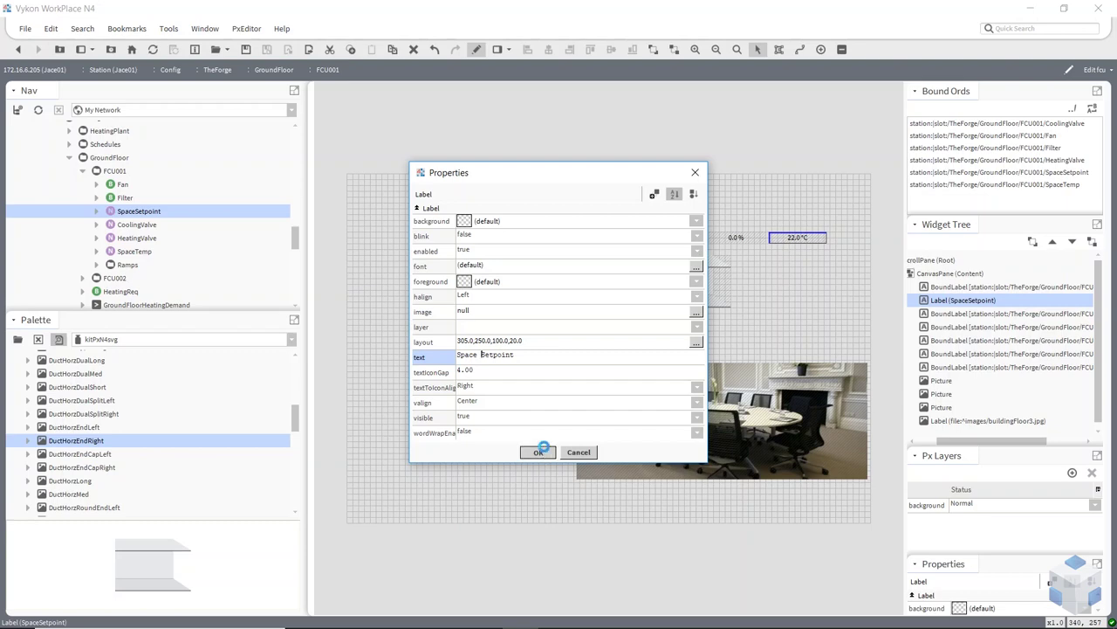
pyautogui.click(532, 354)
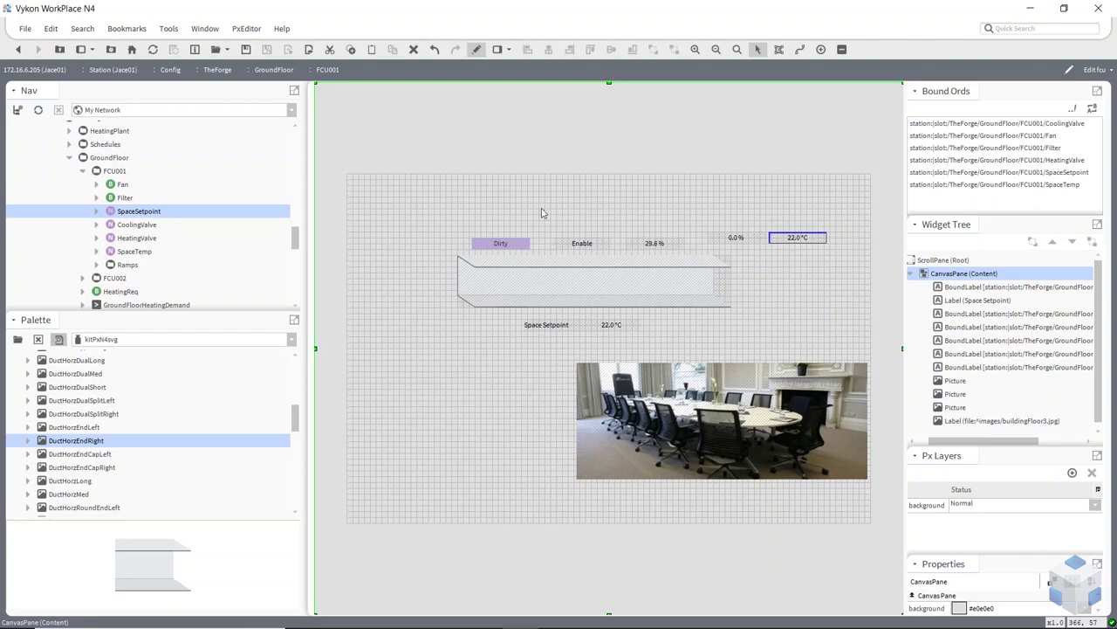
# Step: Align the five bound labels above the ductwork by their top and bottom edges
pyautogui.moveTo(418, 201); pyautogui.dragTo(852, 267)
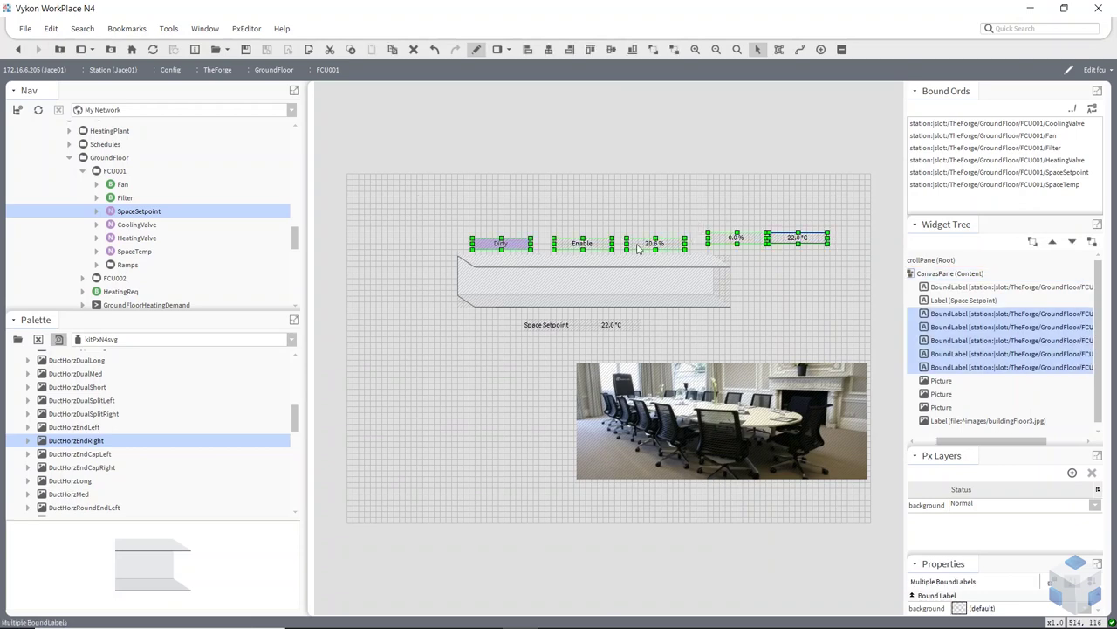
pyautogui.click(591, 49)
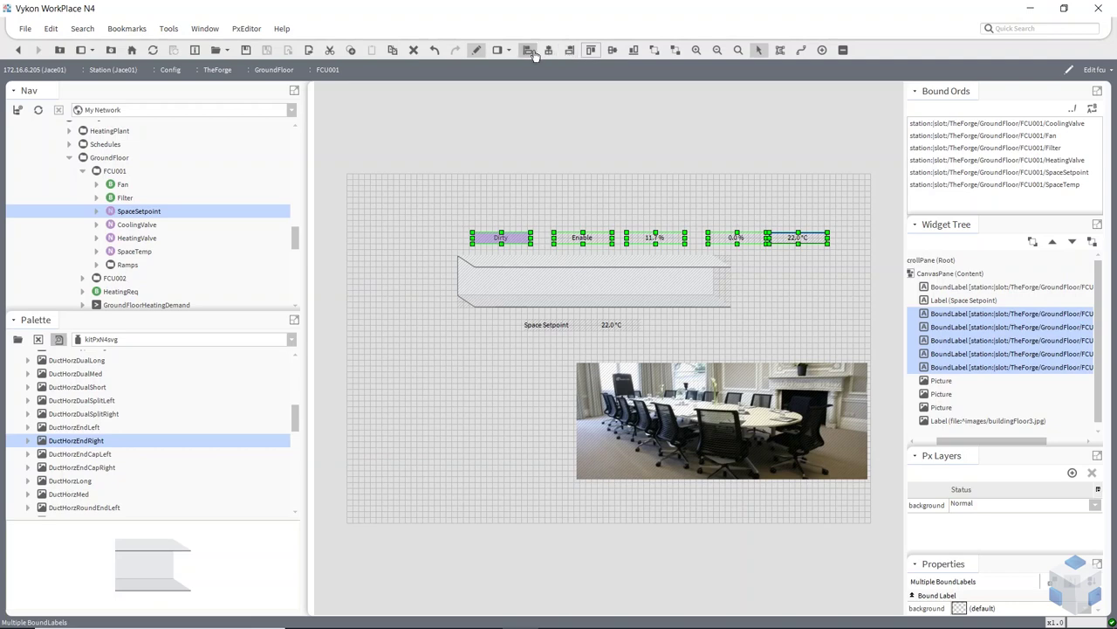
pyautogui.click(633, 50)
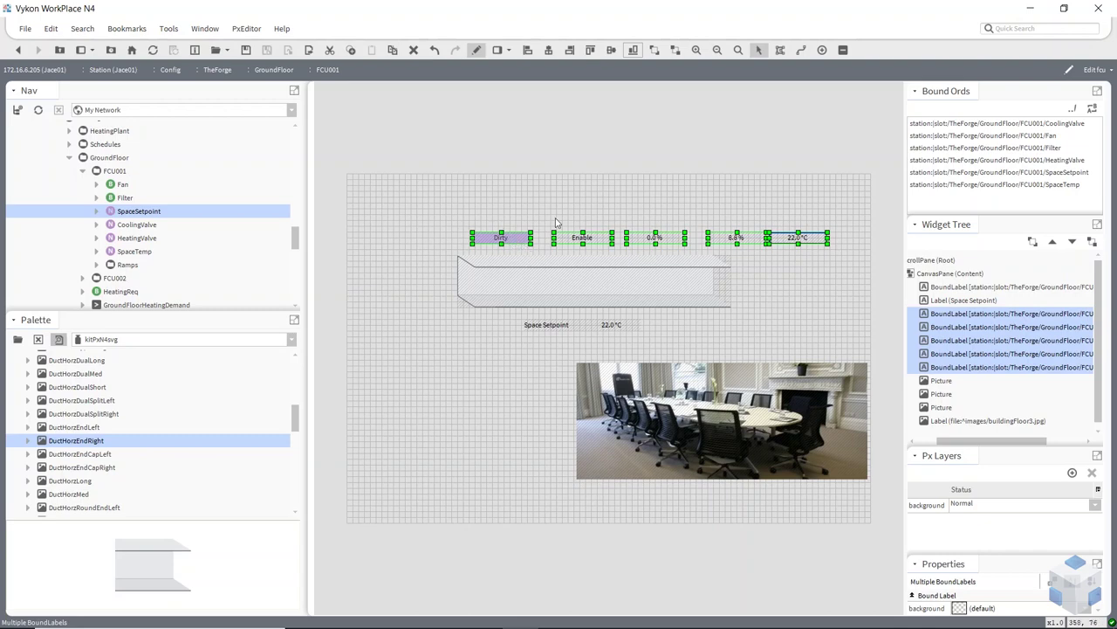
# Step: Set the background of the five bound labels above the ductwork to white and their foreground to dark grey #404040
pyautogui.rightClick(522, 237)
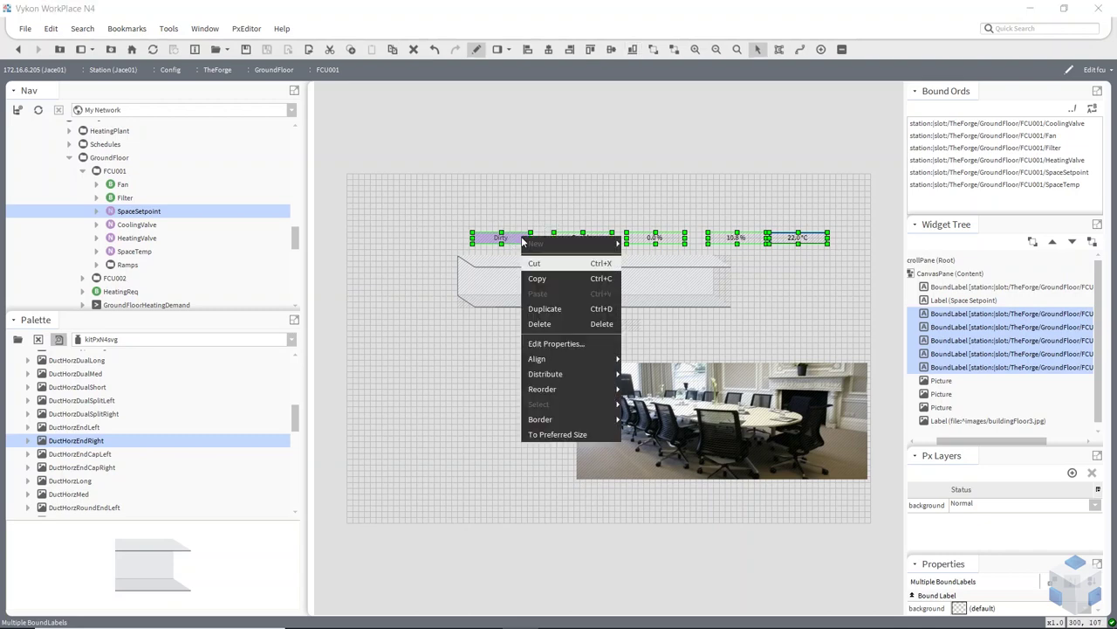
pyautogui.click(559, 345)
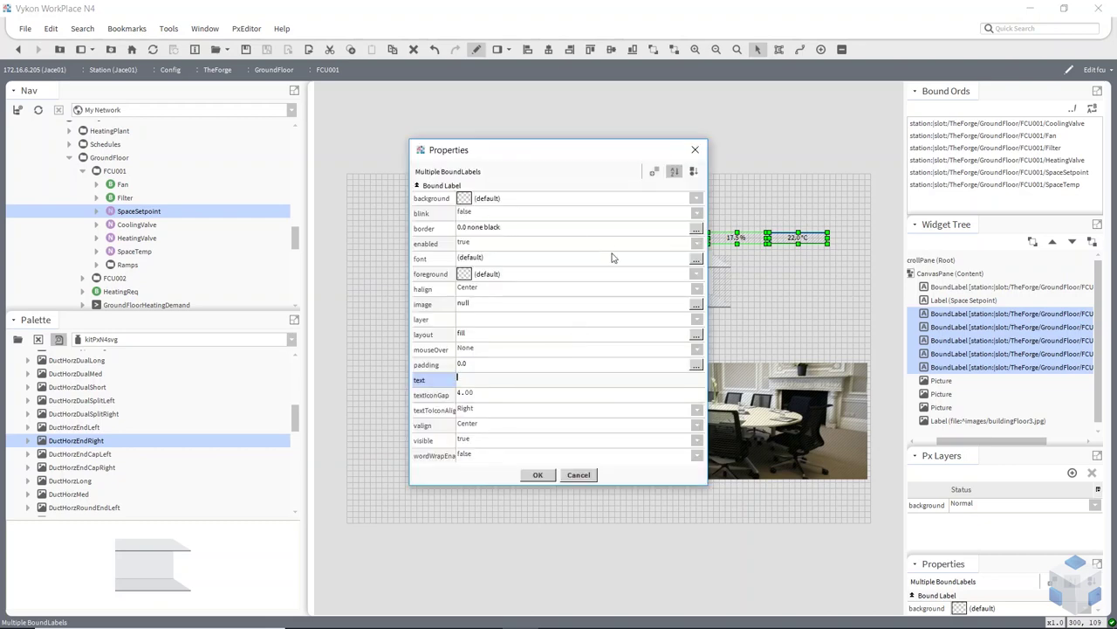
pyautogui.click(476, 202)
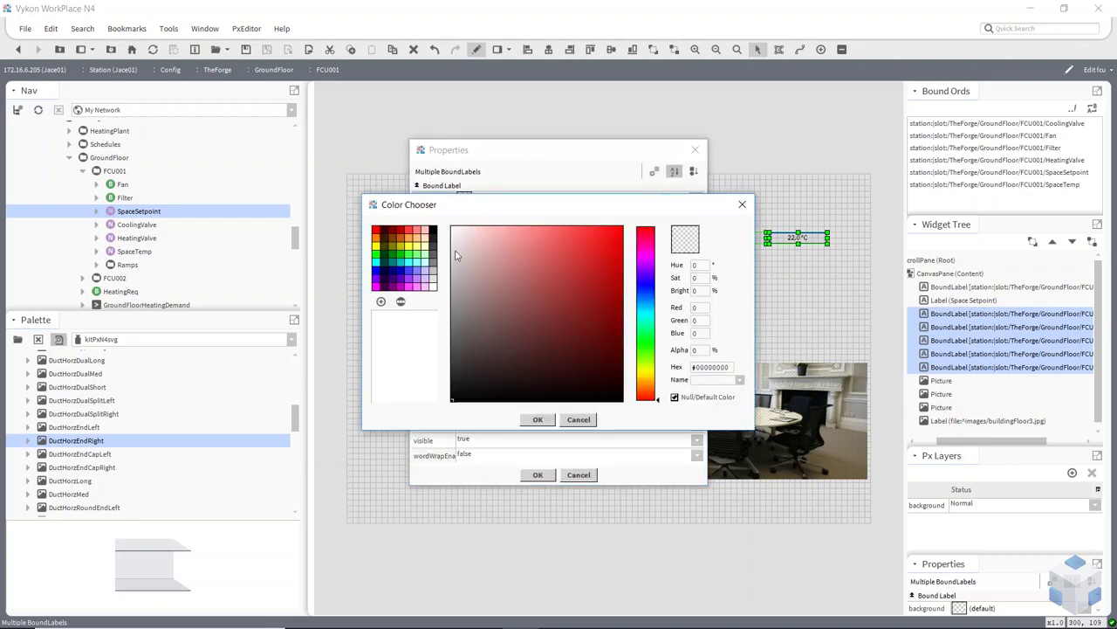
pyautogui.click(434, 288)
pyautogui.click(538, 419)
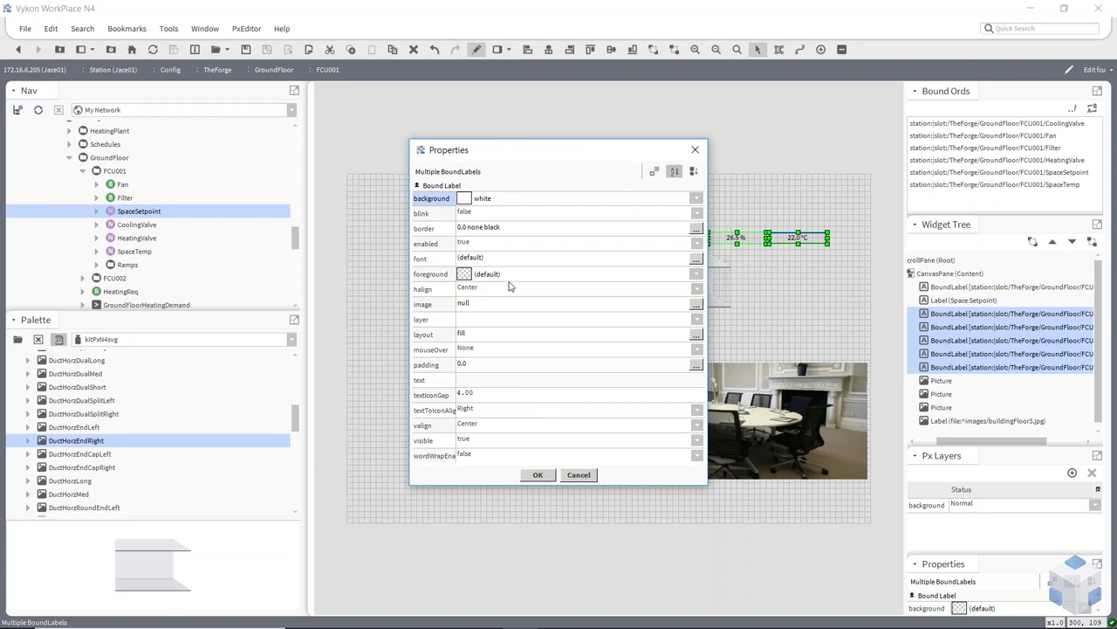
pyautogui.click(478, 275)
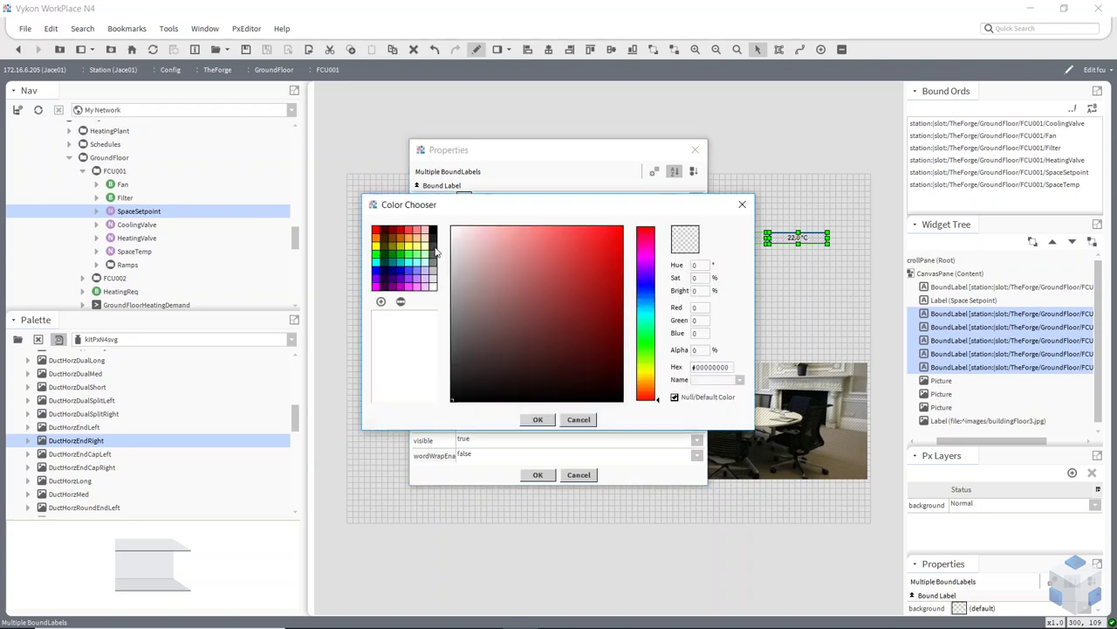
pyautogui.click(434, 253)
pyautogui.click(538, 419)
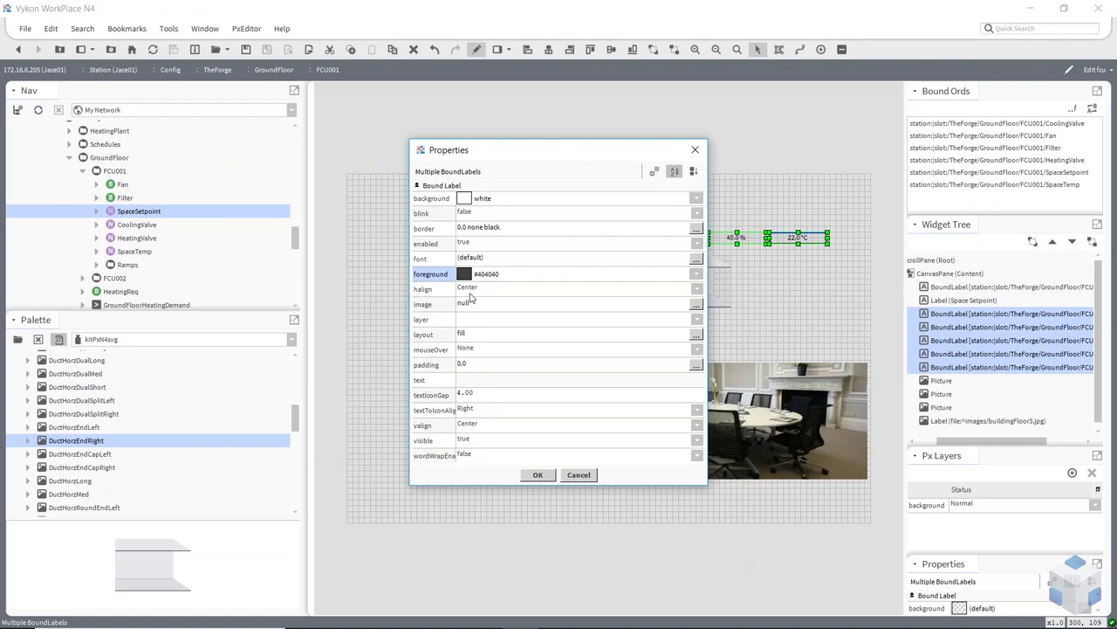
# Step: Set the five bound labels' horizontal alignment to Left and their padding to 10 on the left and 0 at the bottom
pyautogui.click(472, 289)
pyautogui.click(472, 303)
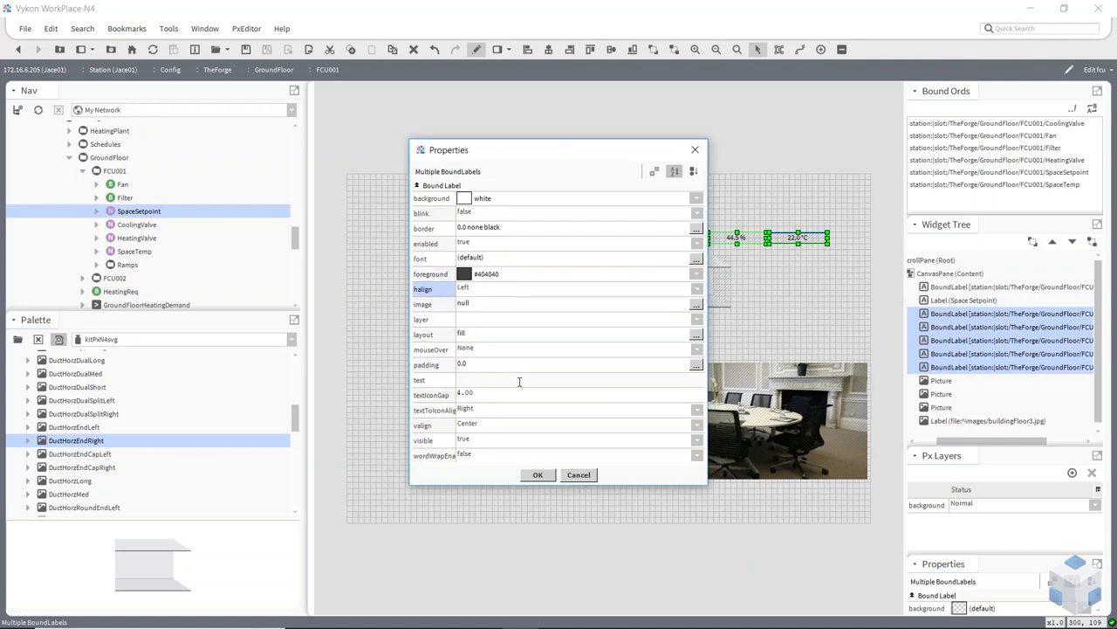
pyautogui.click(482, 367)
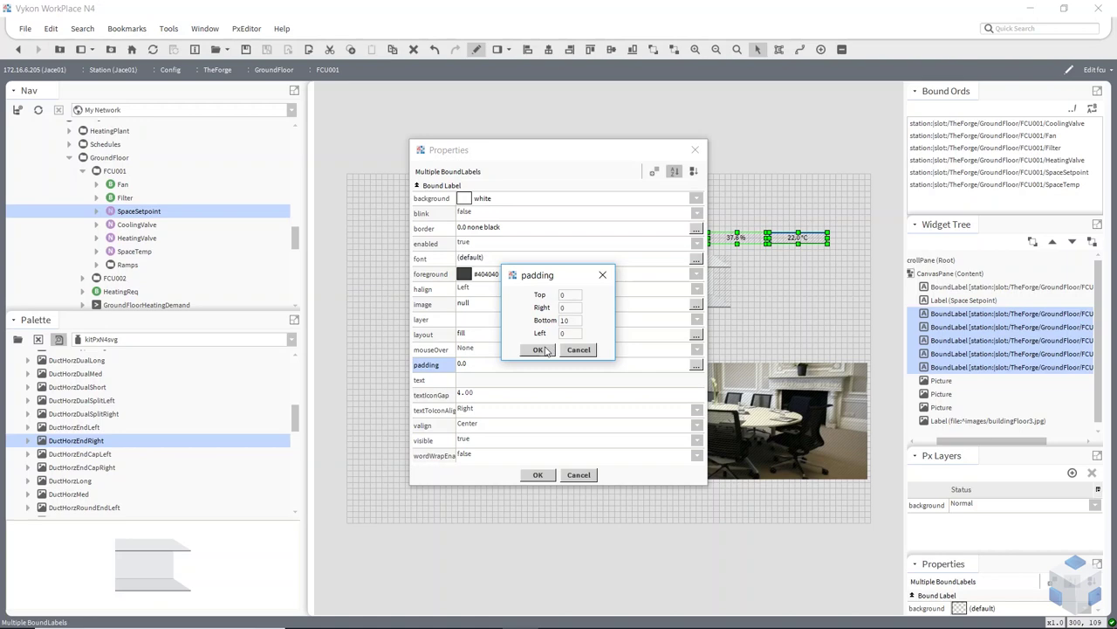
pyautogui.moveTo(569, 320); pyautogui.dragTo(536, 326)
pyautogui.write('0')
pyautogui.press('Tab')
pyautogui.write('10')
pyautogui.click(533, 351)
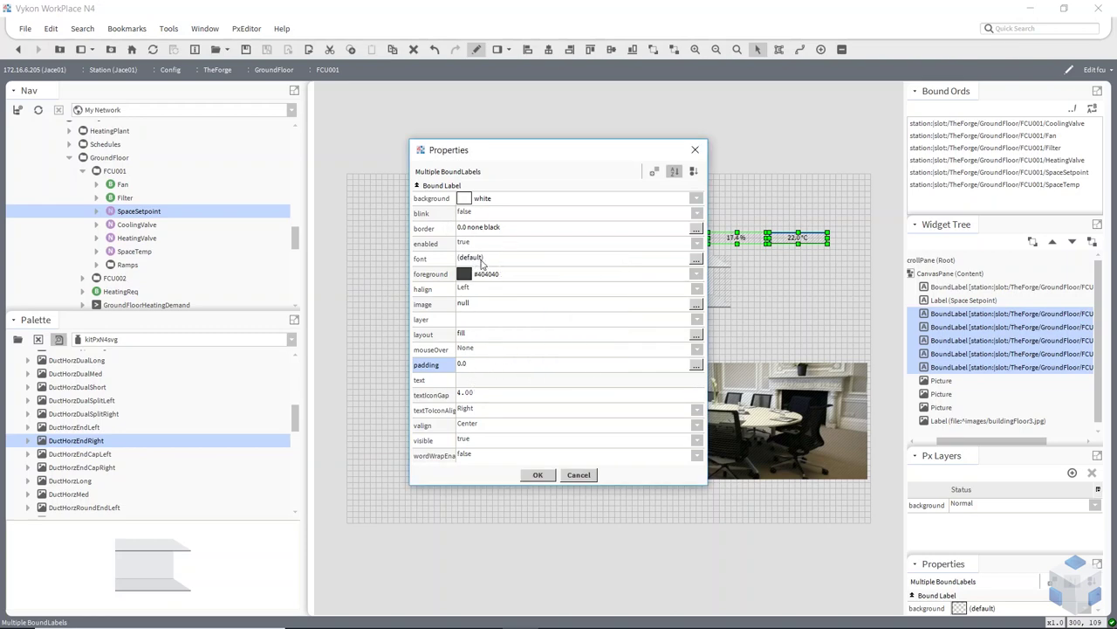
# Step: Set the font of the five bound labels to Nirmala UI at size 12 and apply the property changes
pyautogui.click(695, 259)
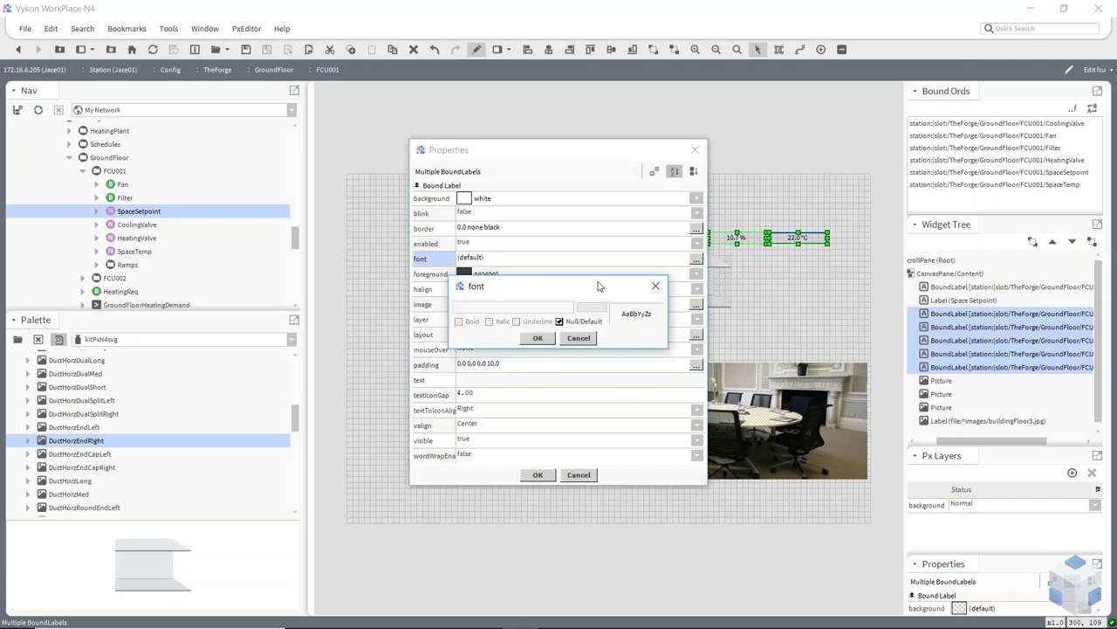
pyautogui.click(572, 321)
pyautogui.click(528, 310)
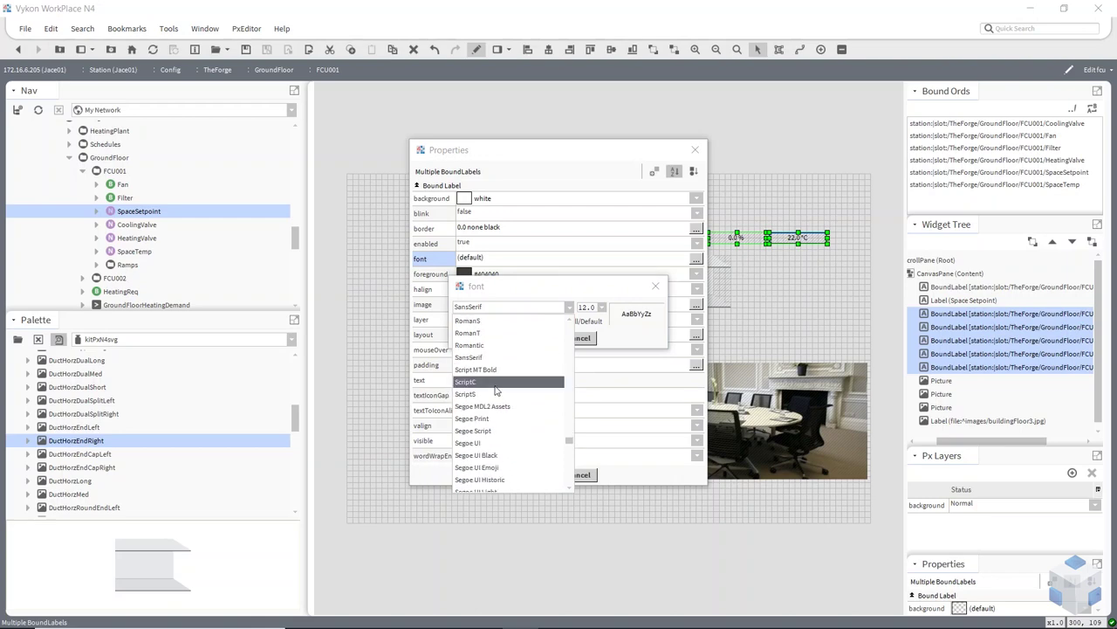
pyautogui.scroll(-1, 506, 428)
pyautogui.click(493, 309)
pyautogui.click(493, 310)
pyautogui.click(489, 345)
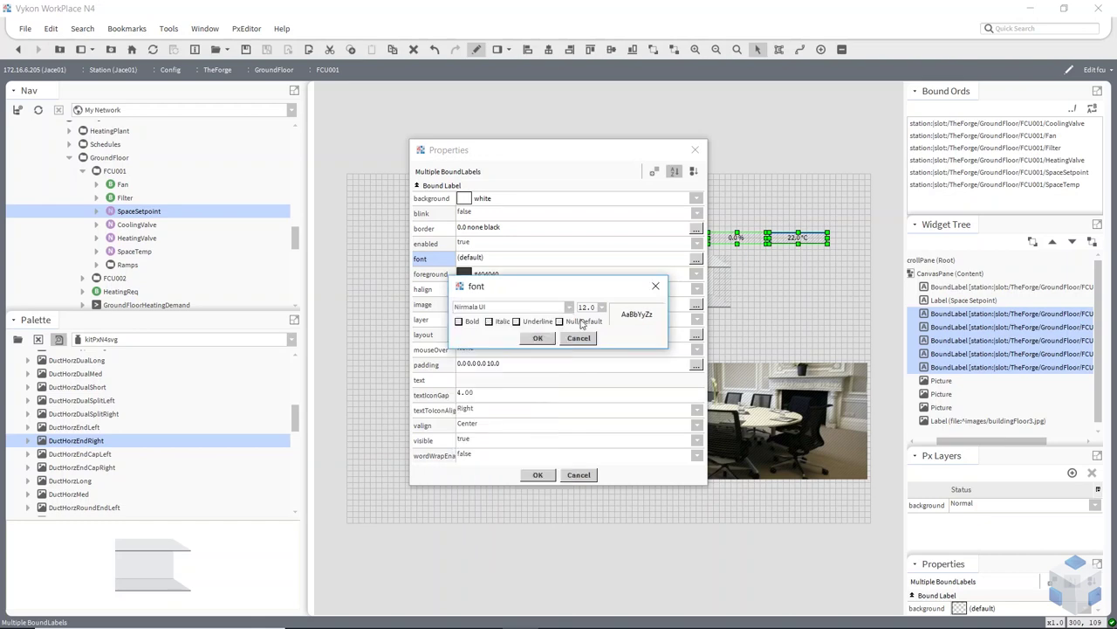
pyautogui.click(538, 338)
pyautogui.click(539, 475)
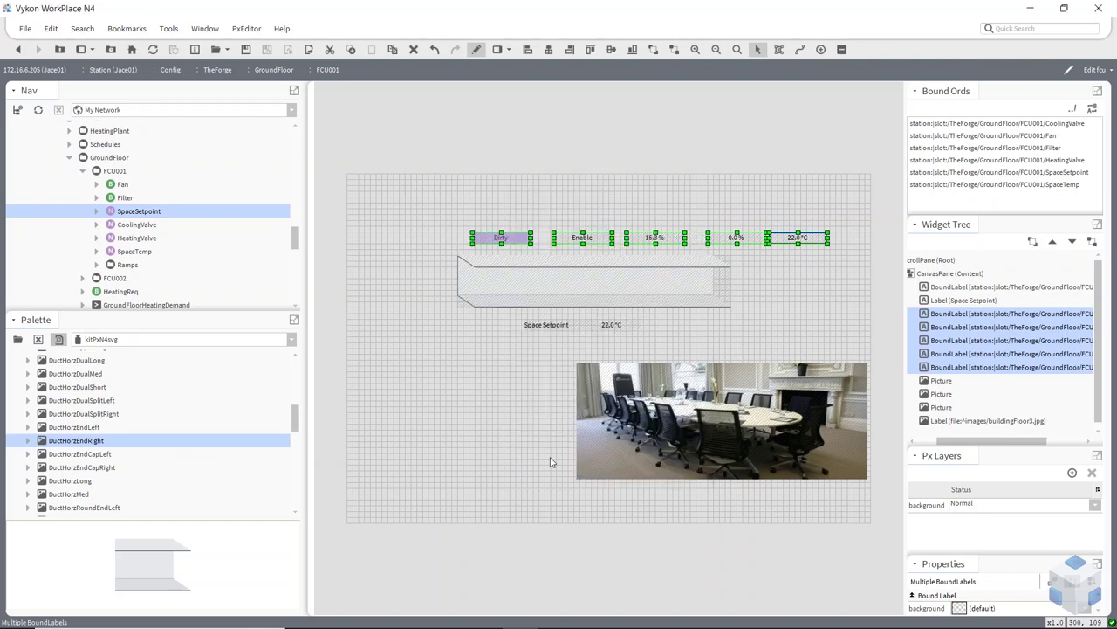
# Step: Narrow the five bound labels above the ductwork together to about 60% of their width, keeping their left edges in place
pyautogui.click(587, 214)
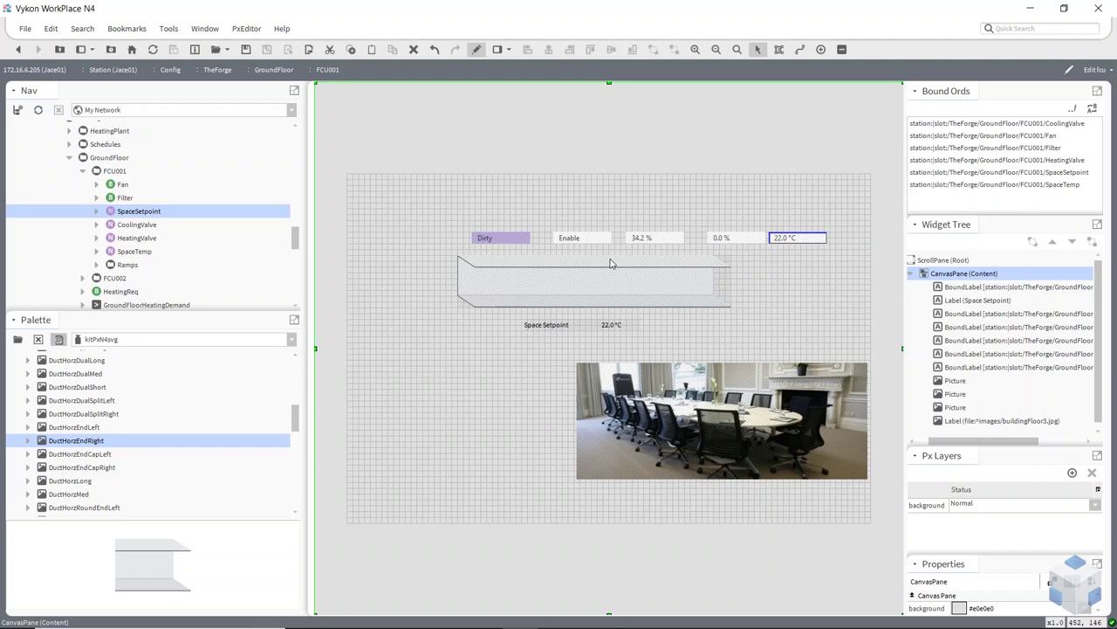
pyautogui.moveTo(453, 211); pyautogui.dragTo(826, 239)
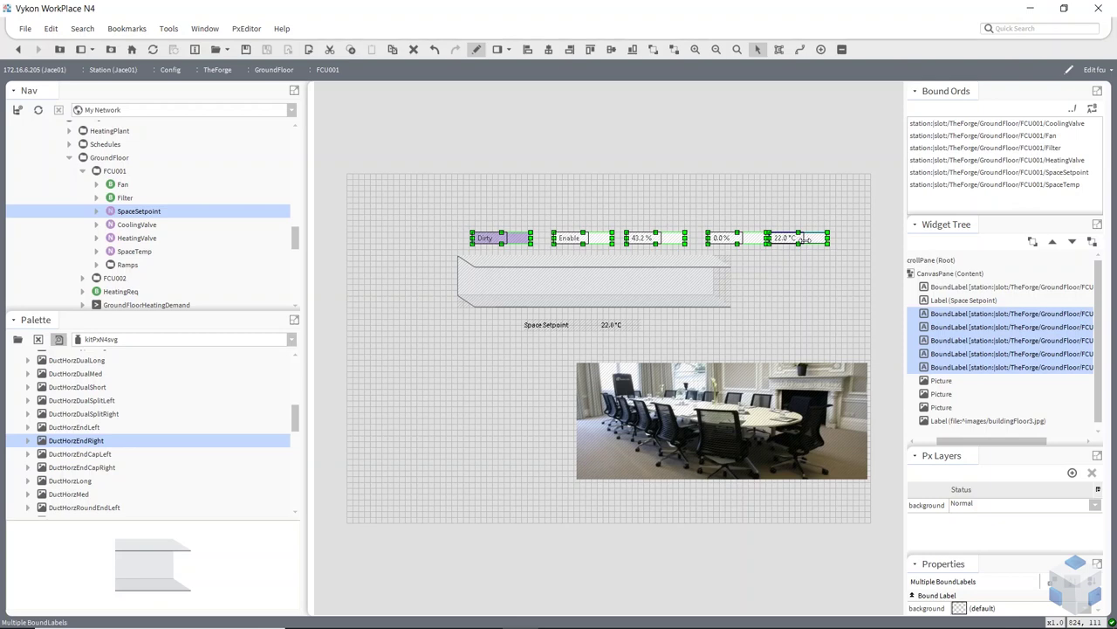
pyautogui.click(771, 294)
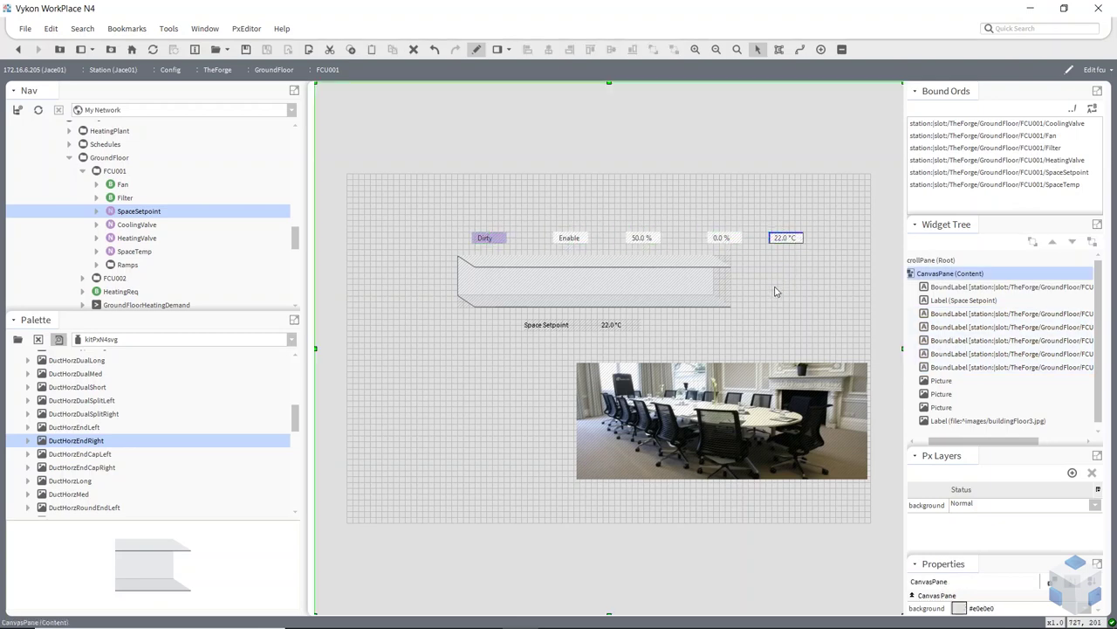
# Step: Nudge the Fan bound label left, closer to the Filter label
pyautogui.click(563, 240)
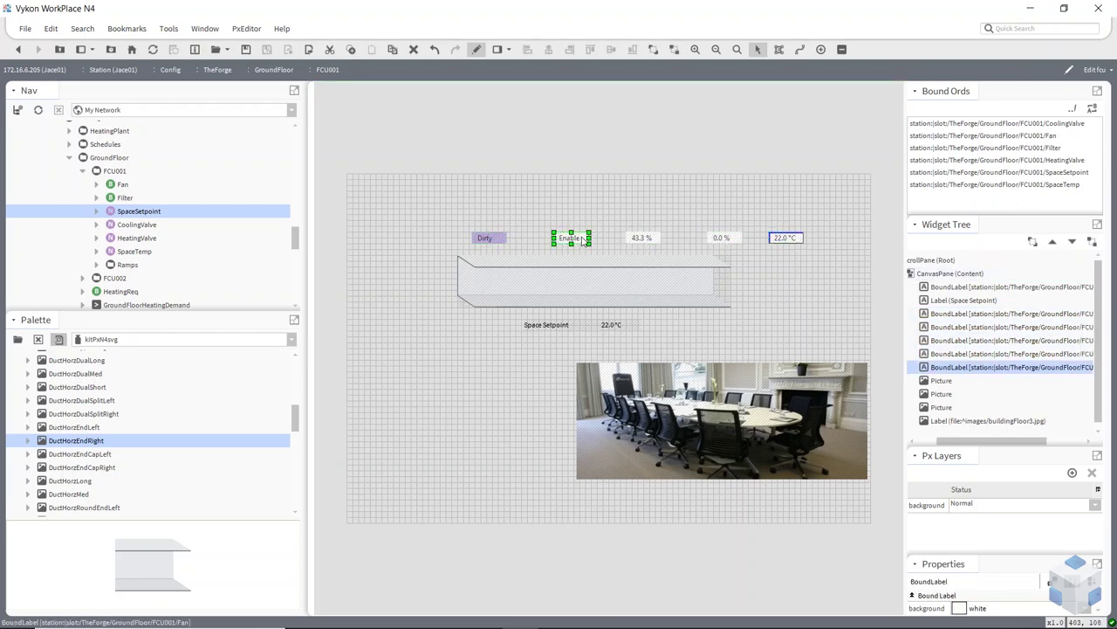
pyautogui.press('Left')
pyautogui.press('Left')
pyautogui.press('Left')
pyautogui.press('Left')
pyautogui.press('Left')
pyautogui.press('Left')
pyautogui.press('Left')
pyautogui.press('Left')
pyautogui.press('Left')
pyautogui.press('Left')
pyautogui.press('Left')
pyautogui.press('Left')
pyautogui.press('Left')
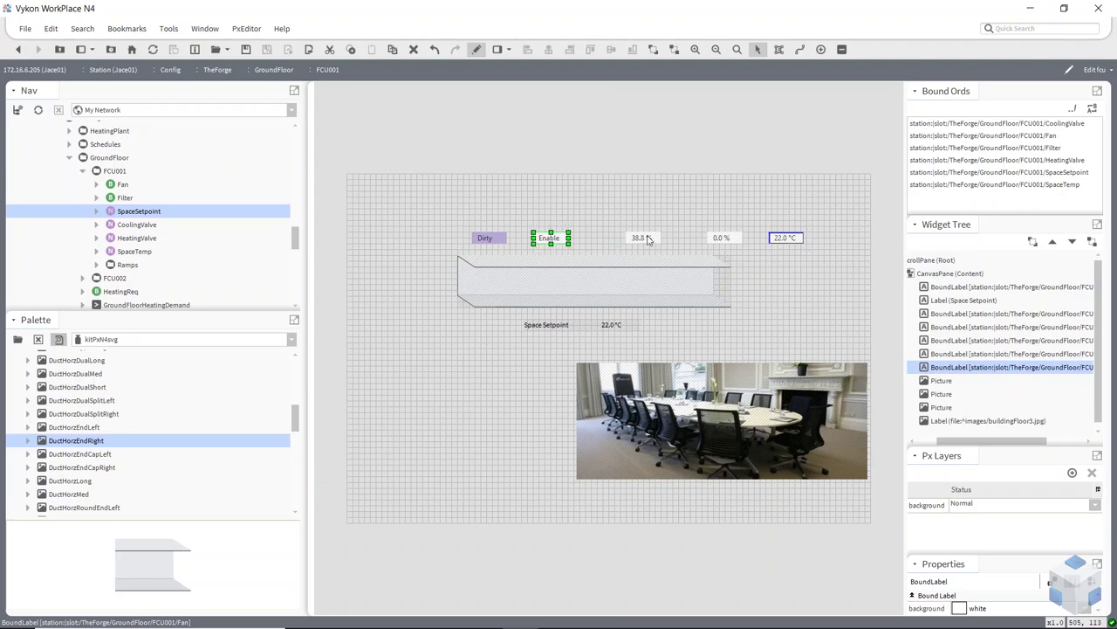
# Step: Nudge the CoolingValve bound label slightly left along the row above the ductwork
pyautogui.click(644, 243)
pyautogui.press('Left')
pyautogui.press('Left')
pyautogui.press('Left')
pyautogui.press('Left')
pyautogui.press('Left')
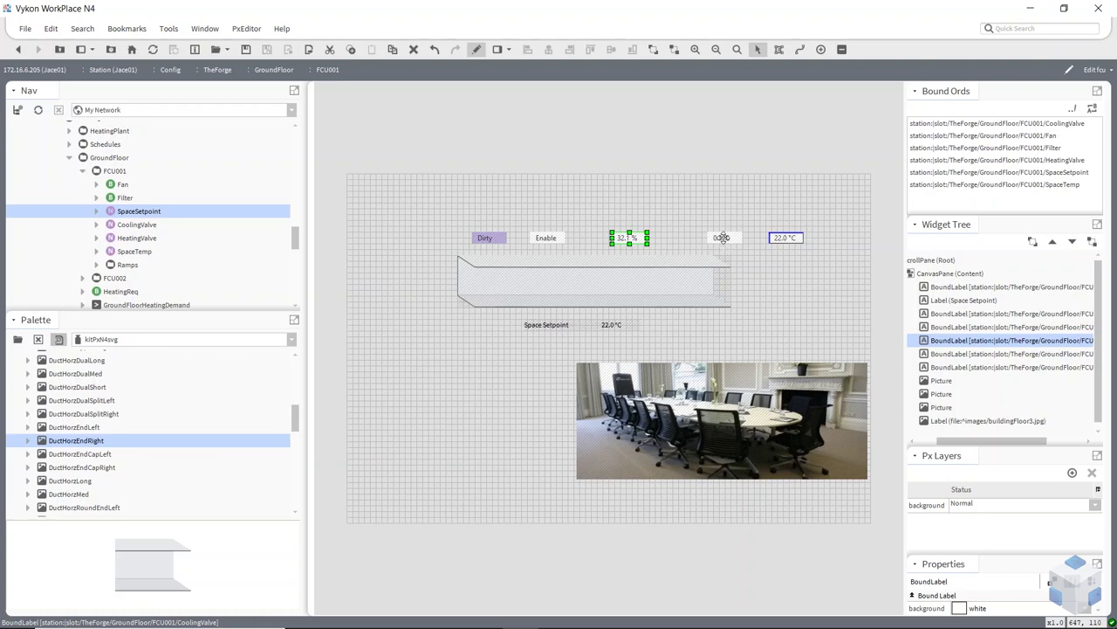
# Step: Nudge the HeatingValve bound label left, closer to the CoolingValve label
pyautogui.click(725, 241)
pyautogui.press('Left')
pyautogui.press('Left')
pyautogui.press('Left')
pyautogui.press('Left')
pyautogui.press('Left')
pyautogui.press('Left')
pyautogui.press('Left')
pyautogui.press('Left')
pyautogui.press('Left')
pyautogui.press('Left')
pyautogui.press('Left')
pyautogui.press('Left')
pyautogui.press('Left')
pyautogui.press('Left')
pyautogui.press('Left')
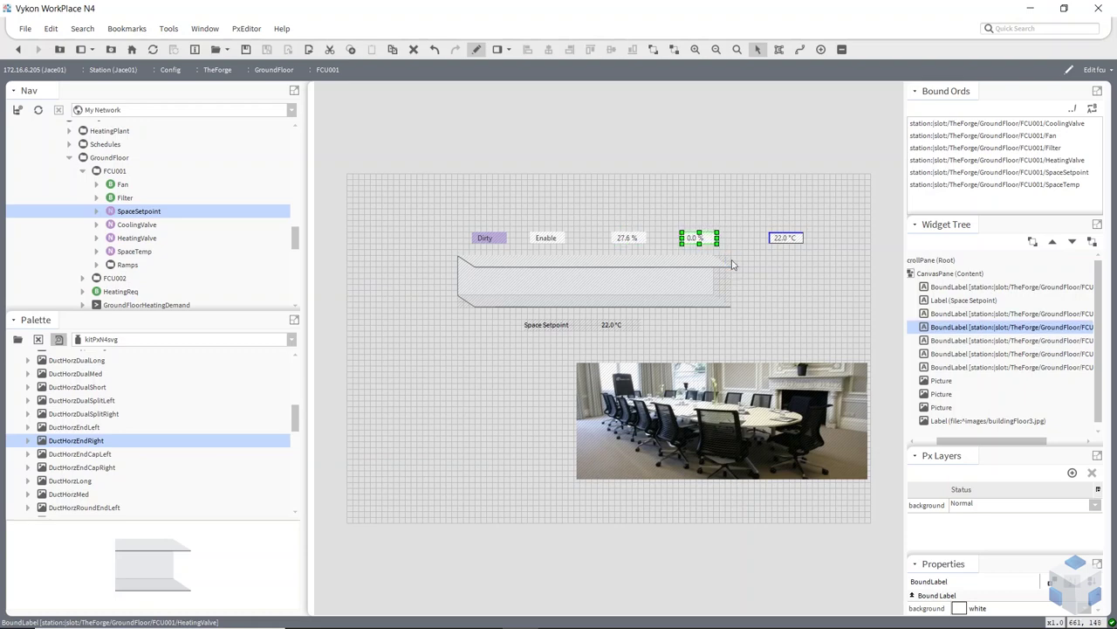
pyautogui.press('Left')
pyautogui.press('Left')
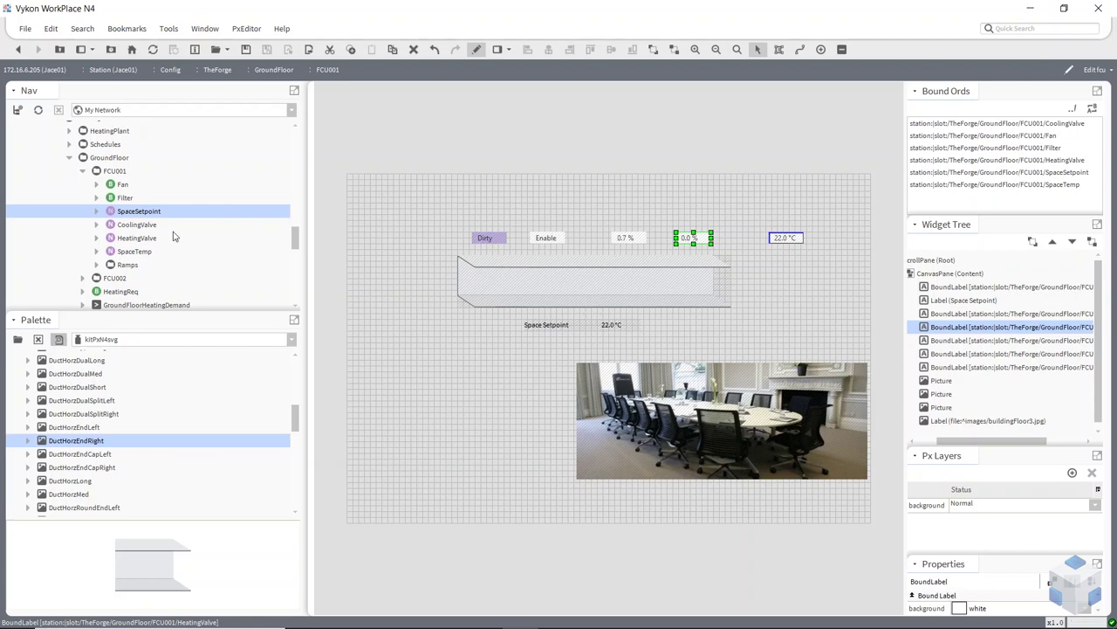
# Step: Add the FansHorzRight graphic from the kitPxN4svg palette to the ductwork, bound to the FCU001 Fan point
pyautogui.click(121, 188)
pyautogui.moveTo(120, 186); pyautogui.dragTo(562, 267)
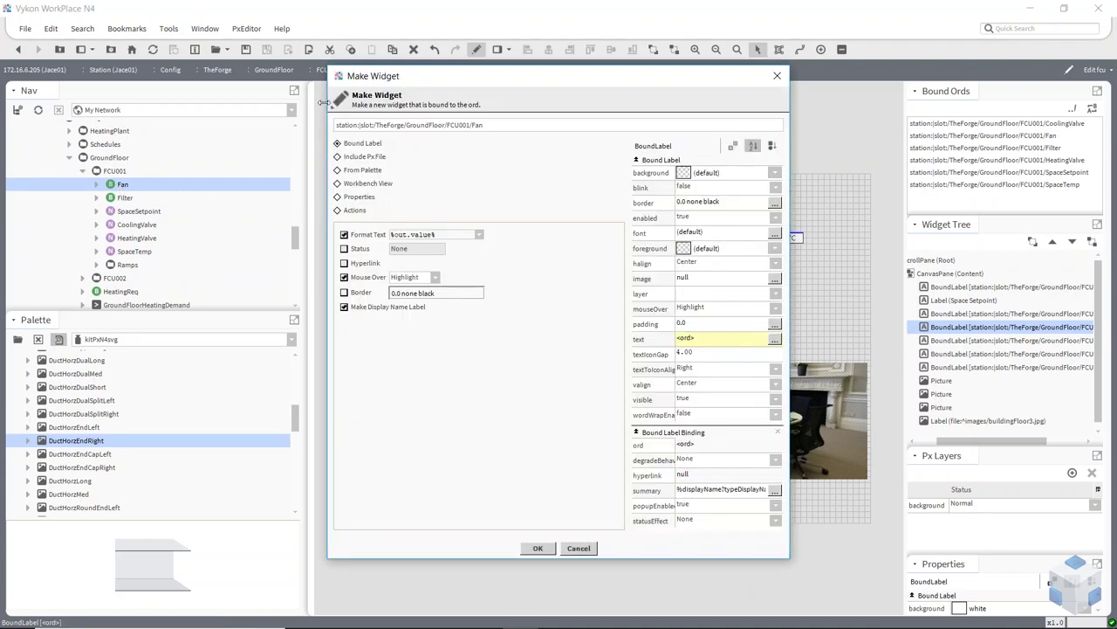
pyautogui.click(339, 172)
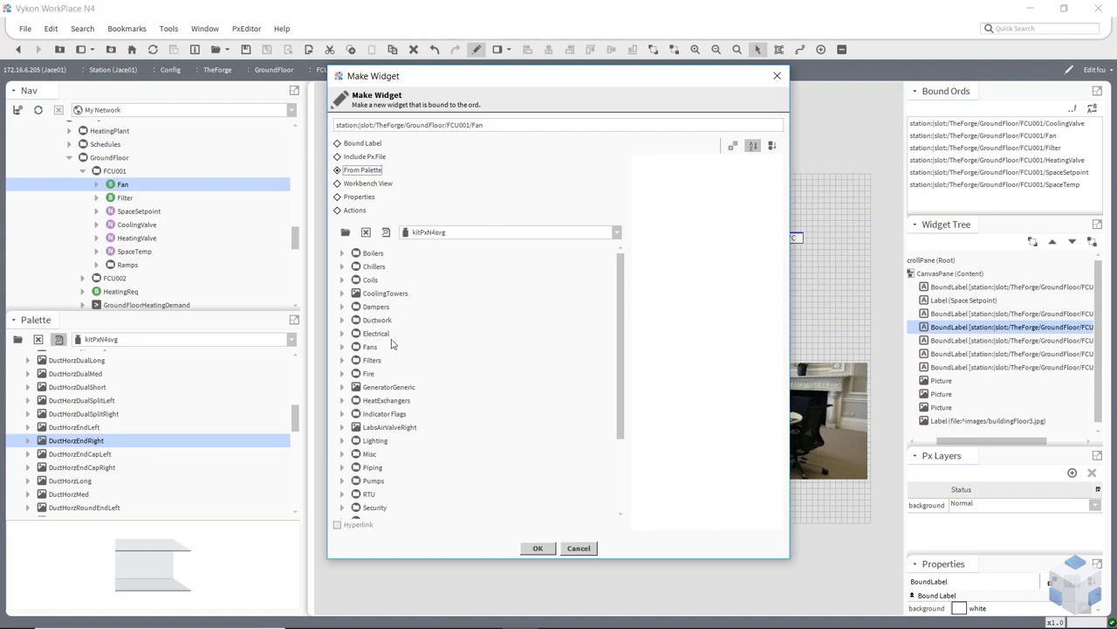
pyautogui.click(342, 346)
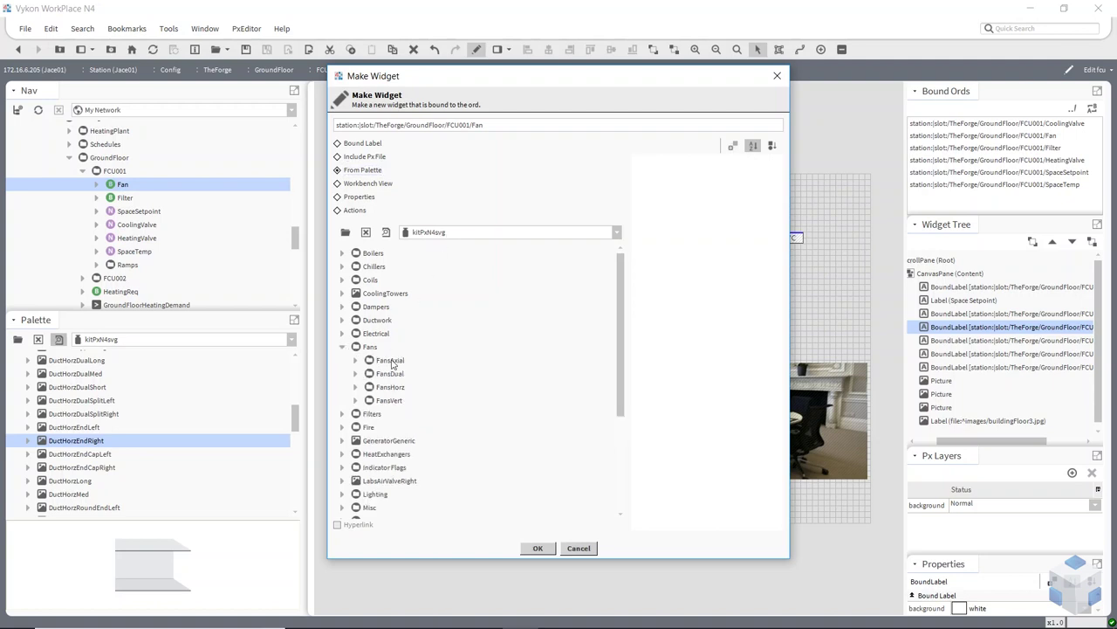
pyautogui.scroll(-2, 349, 345)
pyautogui.click(356, 321)
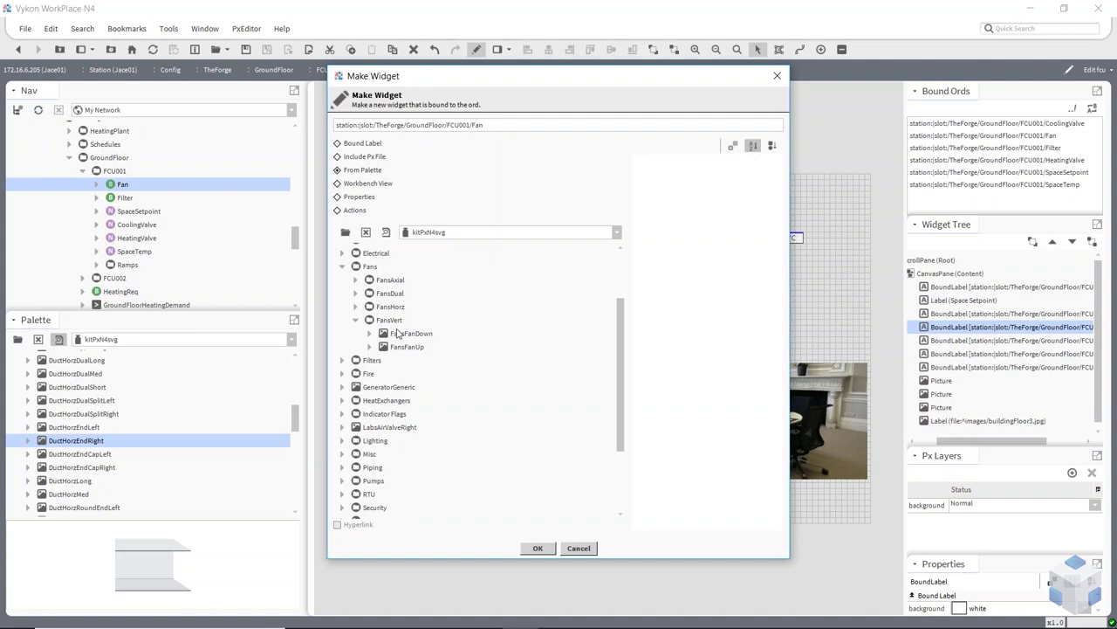
pyautogui.click(356, 320)
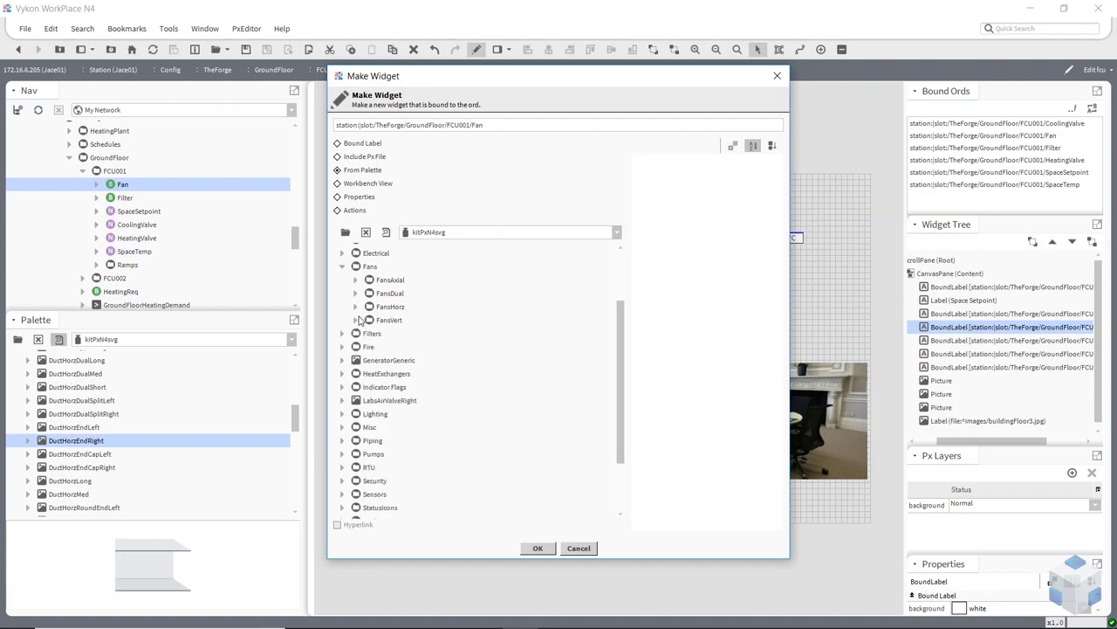
pyautogui.click(355, 307)
pyautogui.click(407, 322)
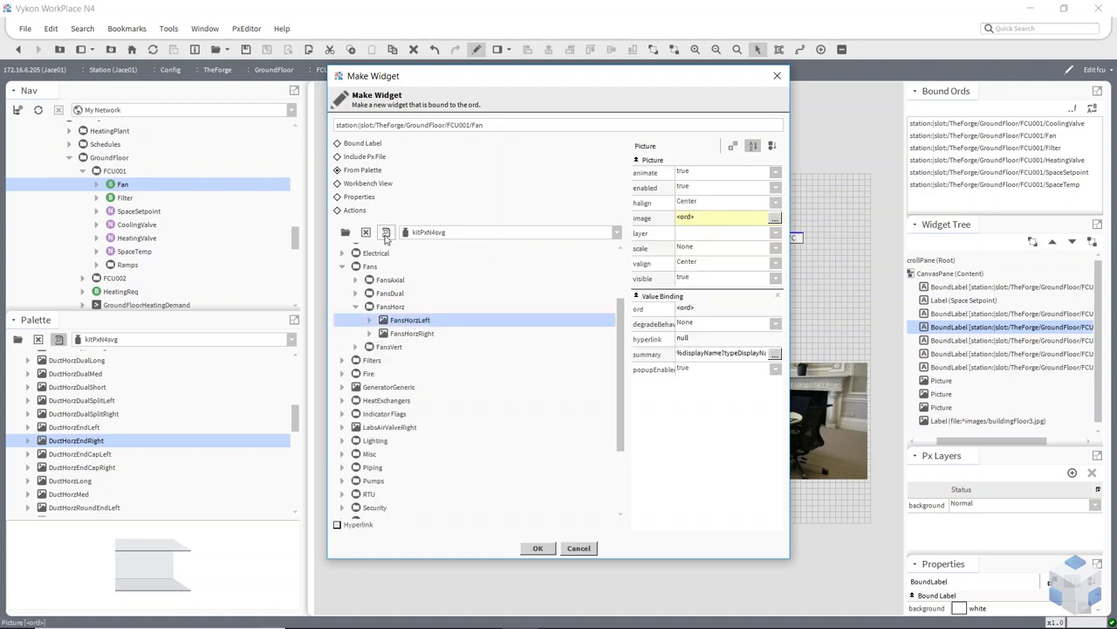
pyautogui.click(386, 235)
pyautogui.click(414, 334)
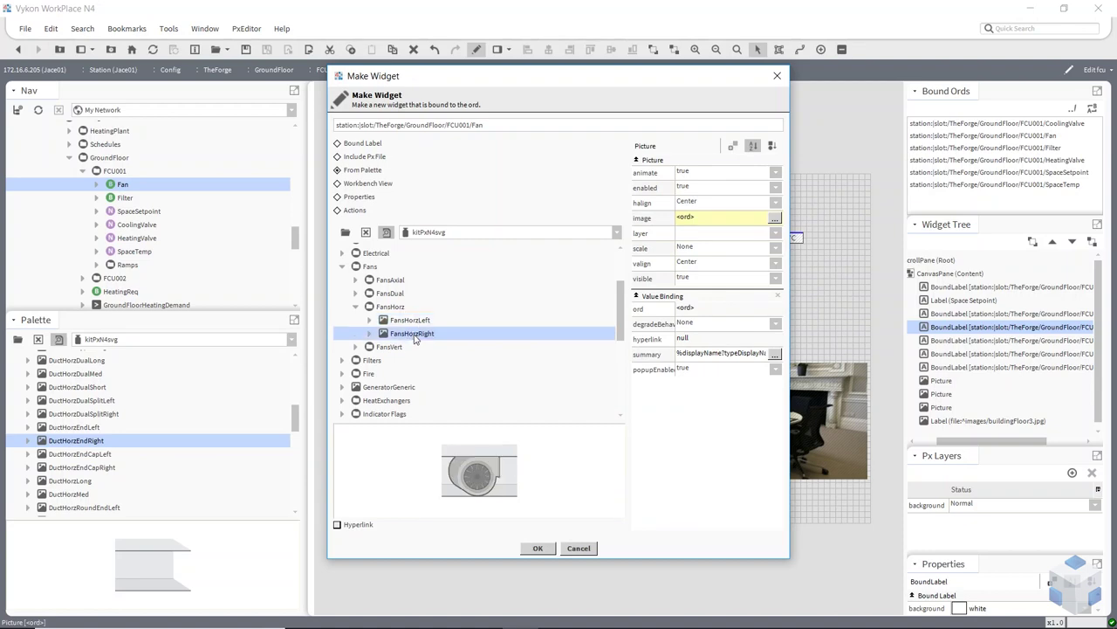
pyautogui.click(546, 548)
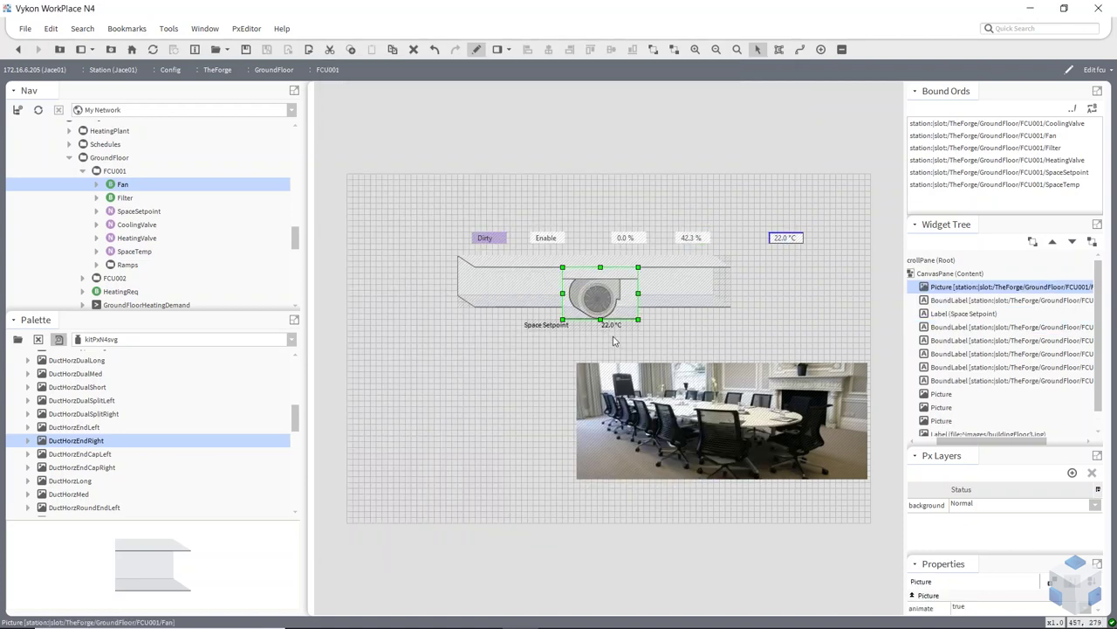
# Step: Align the fan graphic inside the ductwork and move it out to the empty canvas area below the duct's left end
pyautogui.moveTo(592, 282); pyautogui.dragTo(548, 270)
pyautogui.click(419, 282)
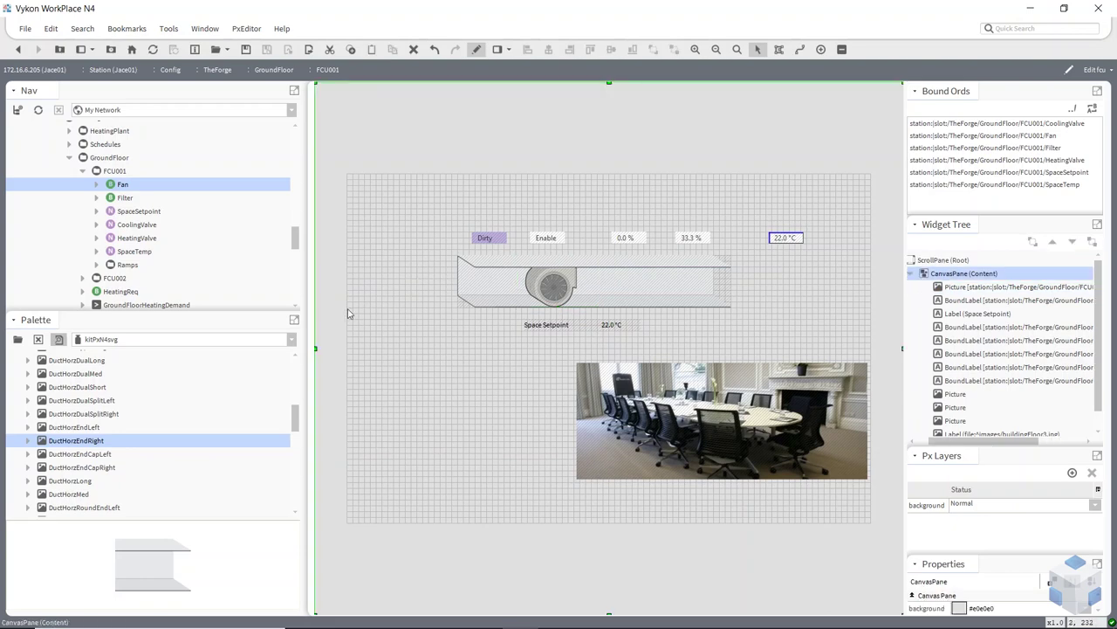
pyautogui.click(547, 294)
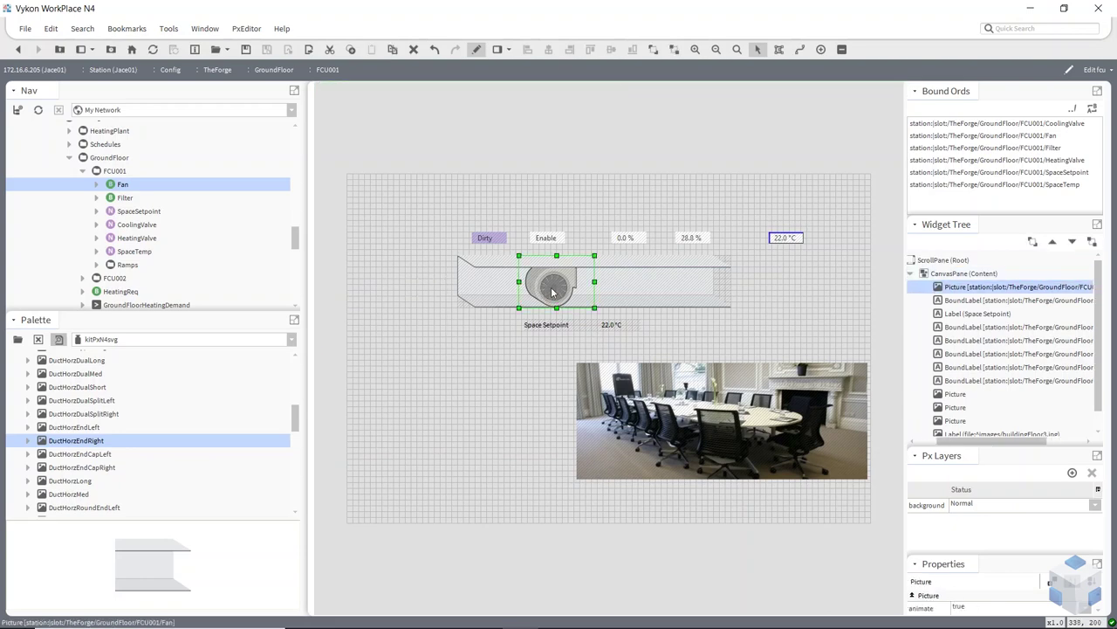
pyautogui.moveTo(556, 284); pyautogui.dragTo(421, 312)
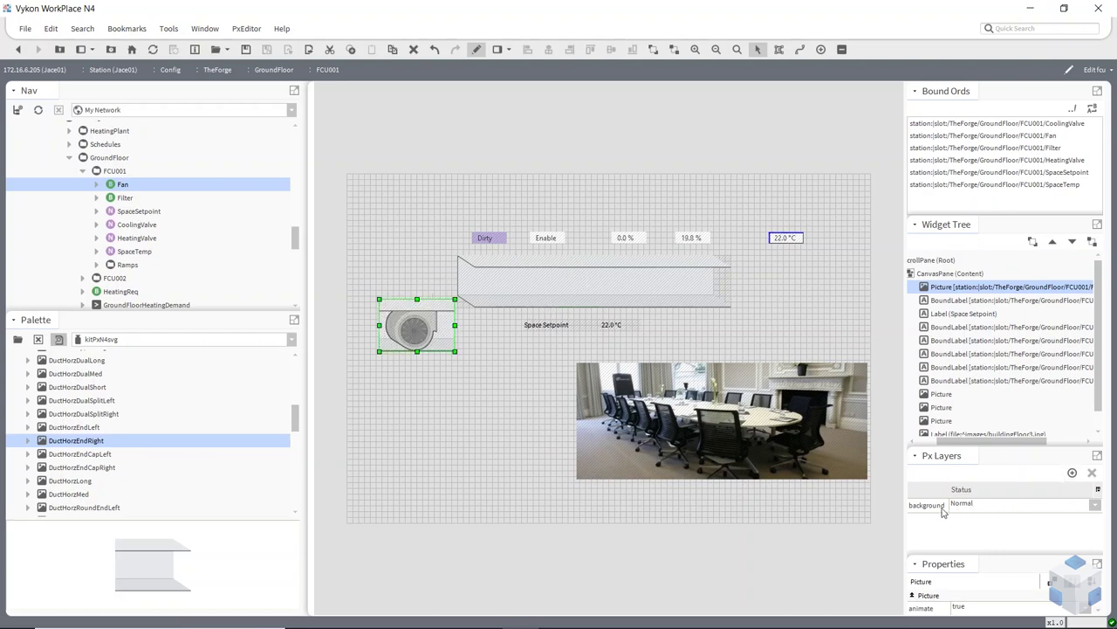
# Step: Set the background layer to Locked and assign the three ductwork pictures to the background layer
pyautogui.click(977, 509)
pyautogui.click(981, 529)
pyautogui.moveTo(749, 319); pyautogui.dragTo(448, 246)
pyautogui.rightClick(574, 280)
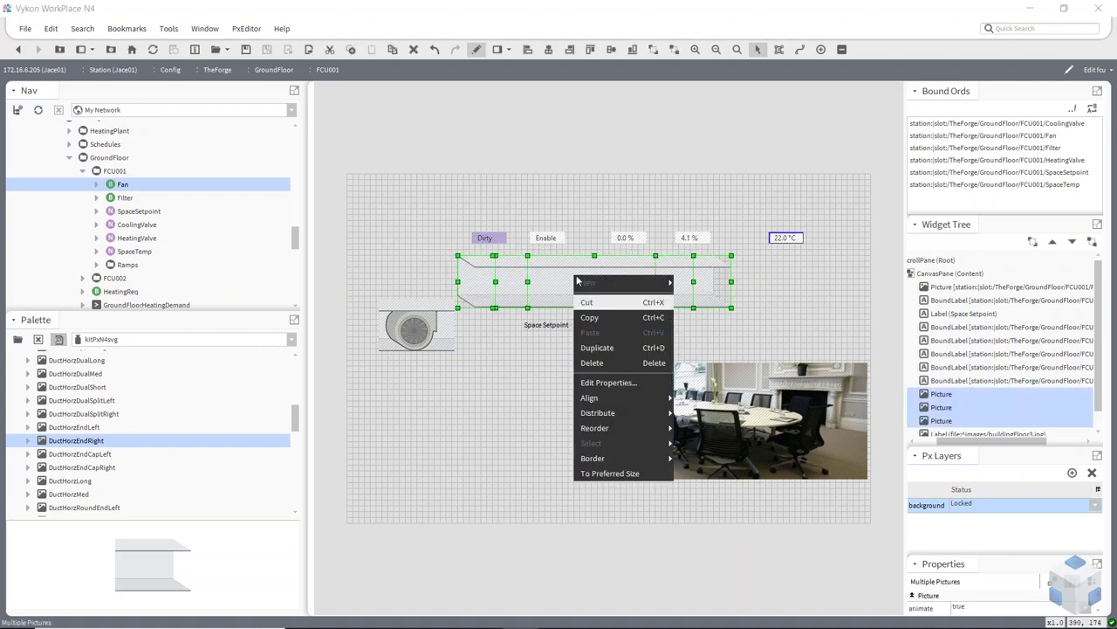
pyautogui.click(626, 380)
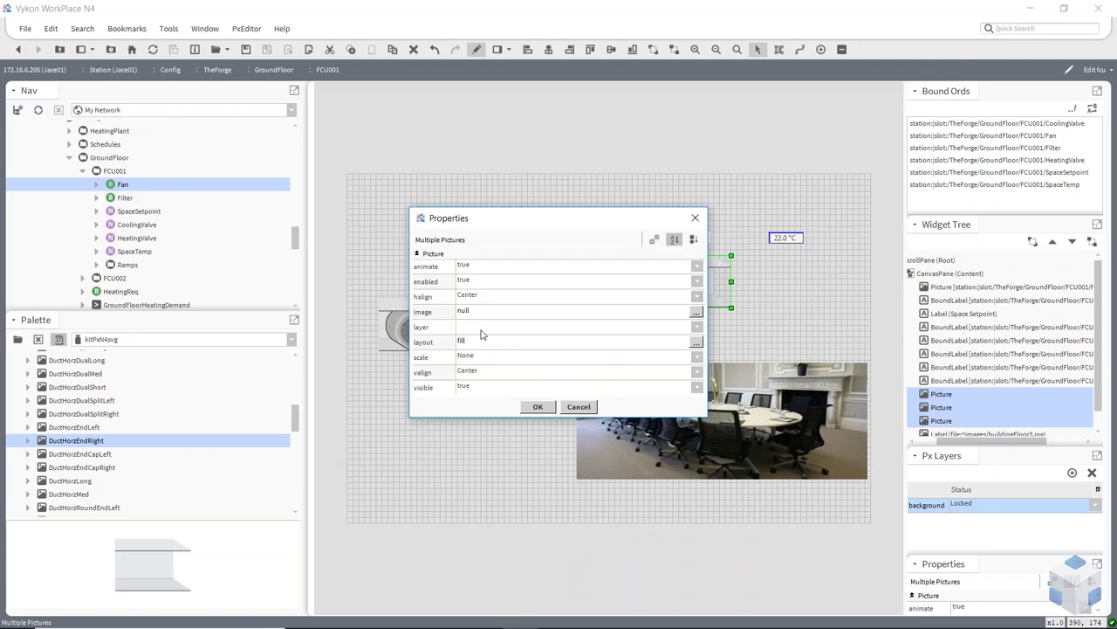
pyautogui.click(481, 328)
pyautogui.click(484, 350)
pyautogui.click(537, 407)
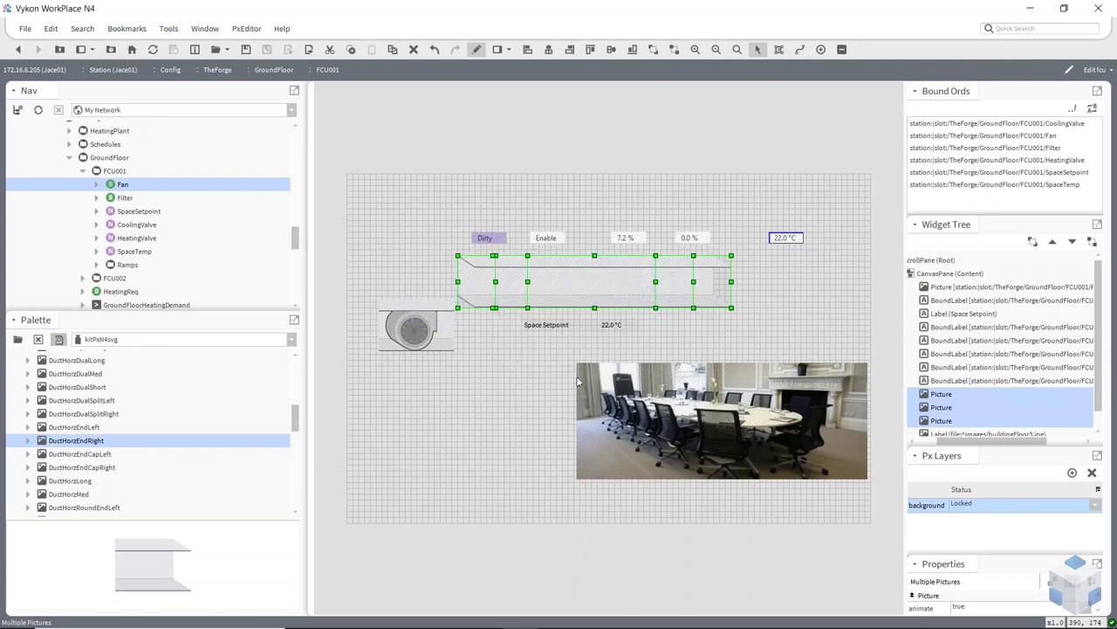
pyautogui.click(553, 292)
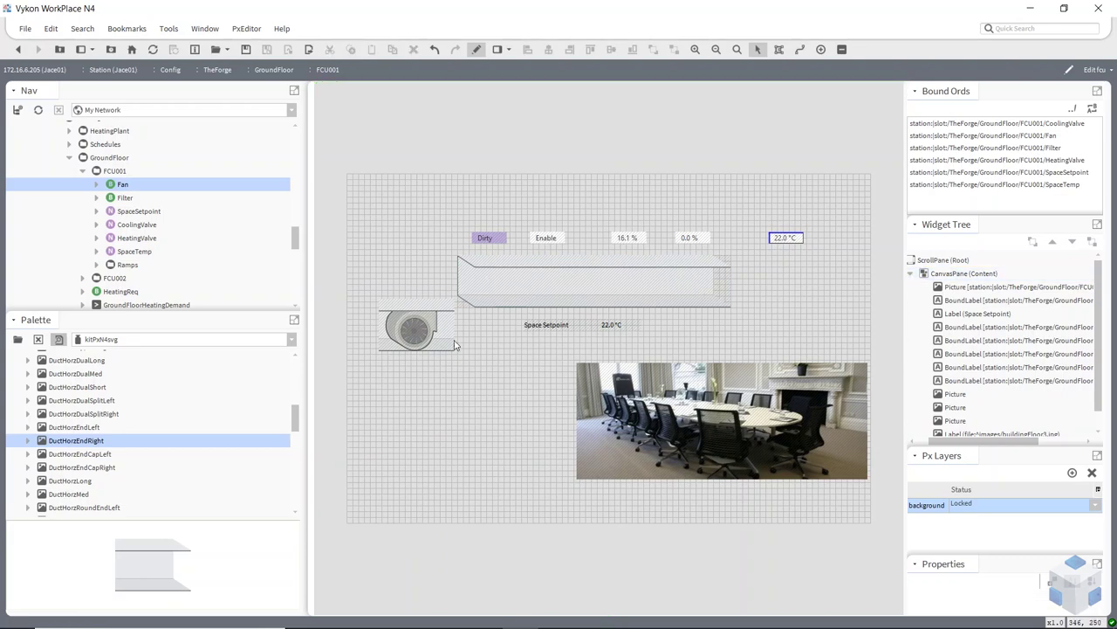
# Step: Move the fan graphic back into the ductwork, beneath the Fan label
pyautogui.moveTo(419, 332); pyautogui.dragTo(549, 293)
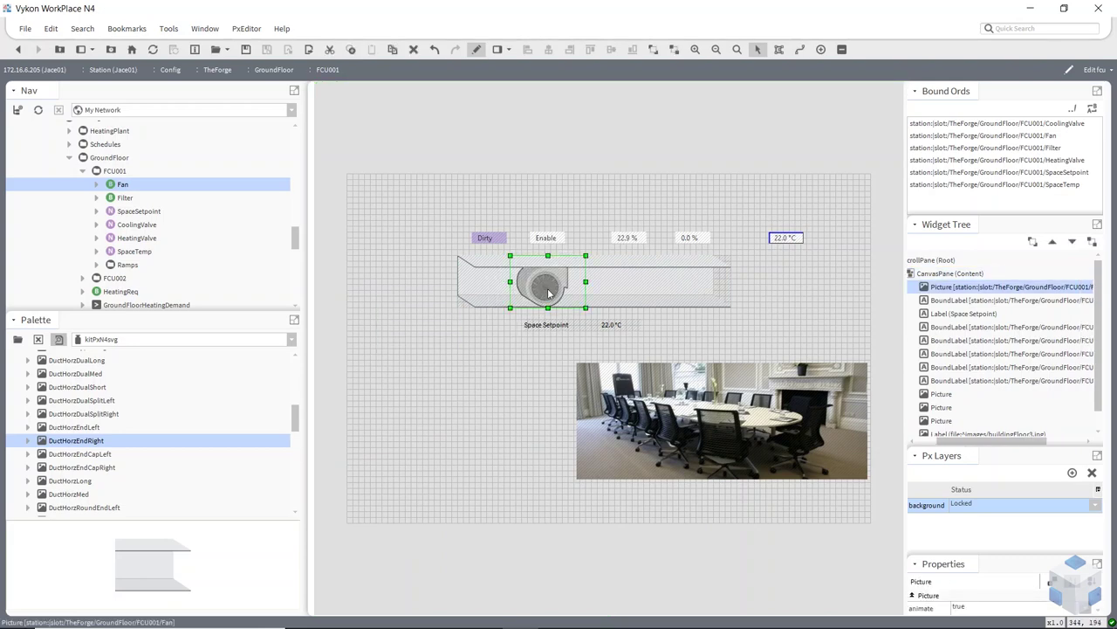
pyautogui.click(569, 200)
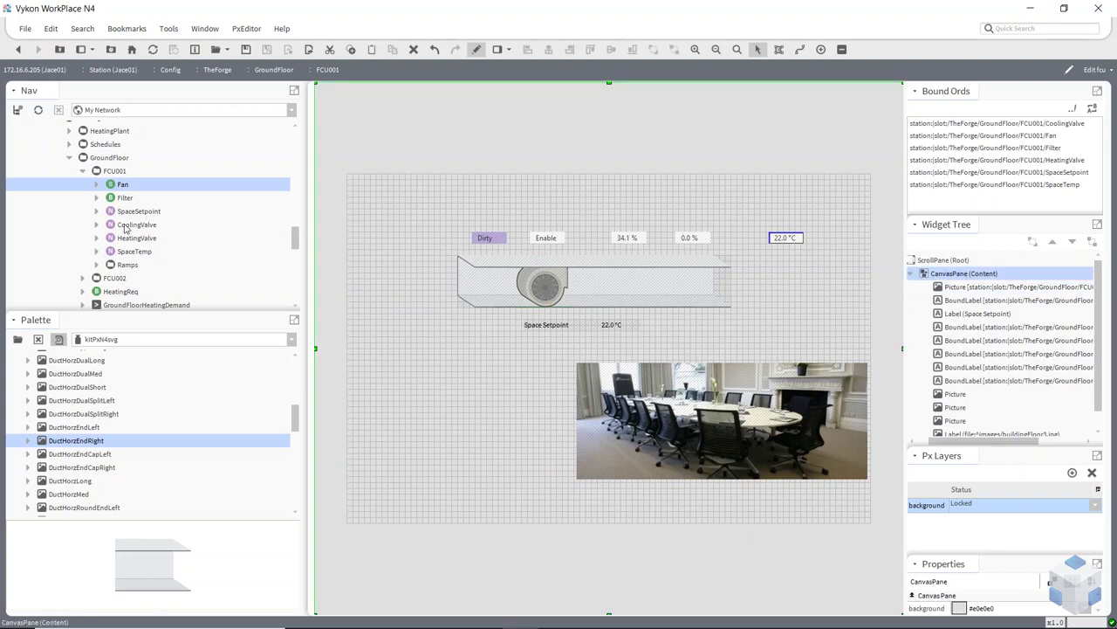
# Step: Add the CoilsCooling palette graphic bound to the CoolingValve point and align it in the ductwork beneath the CoolingValve label
pyautogui.click(628, 239)
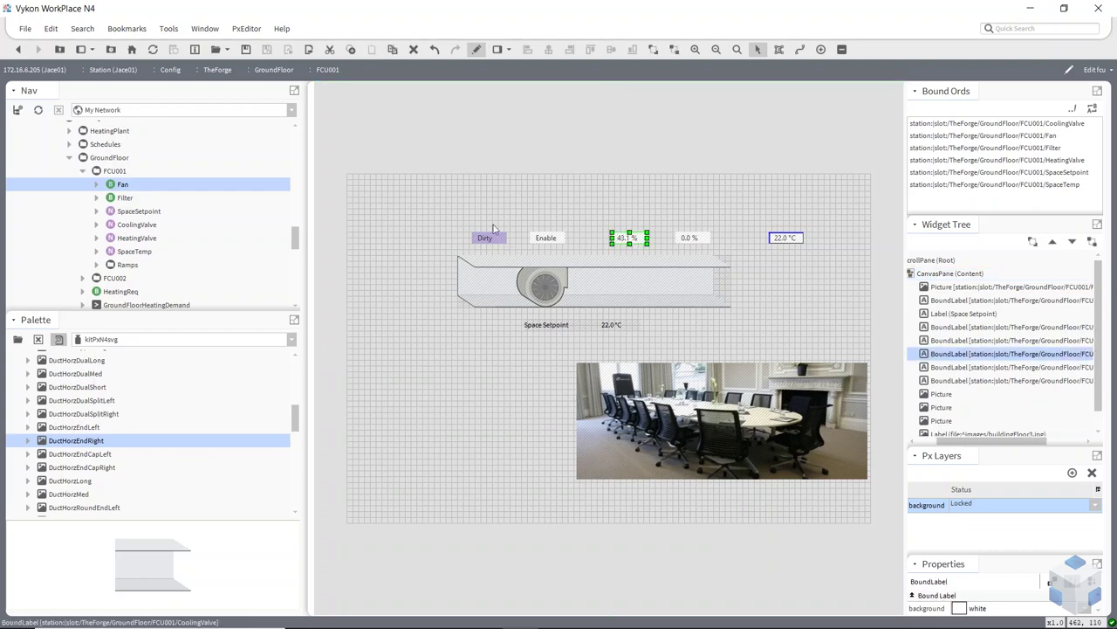
pyautogui.moveTo(135, 226); pyautogui.dragTo(651, 286)
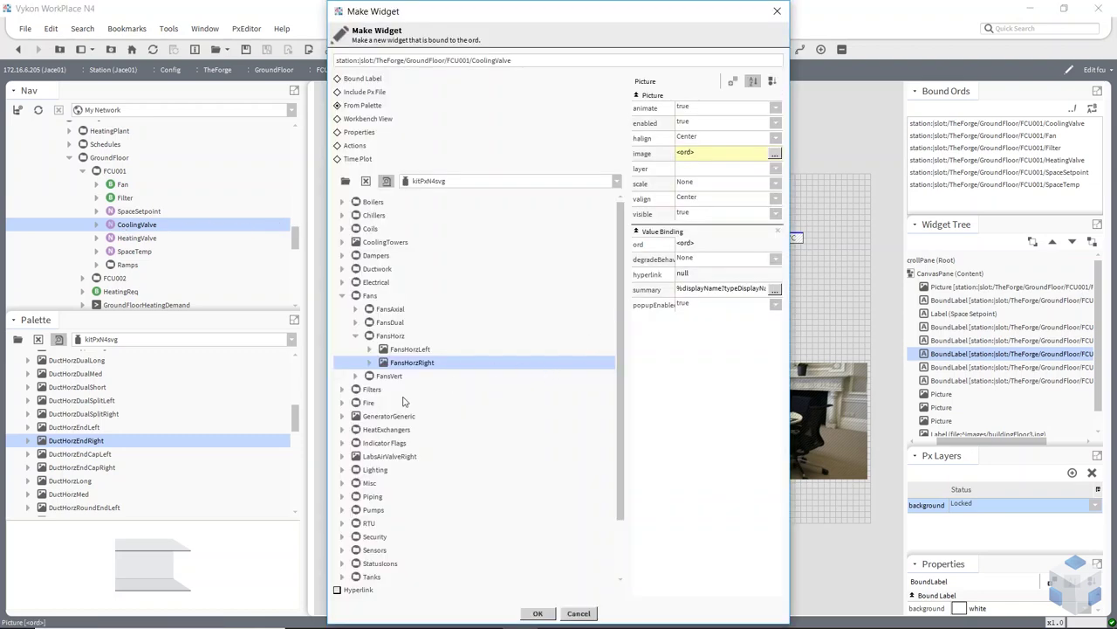
pyautogui.click(343, 230)
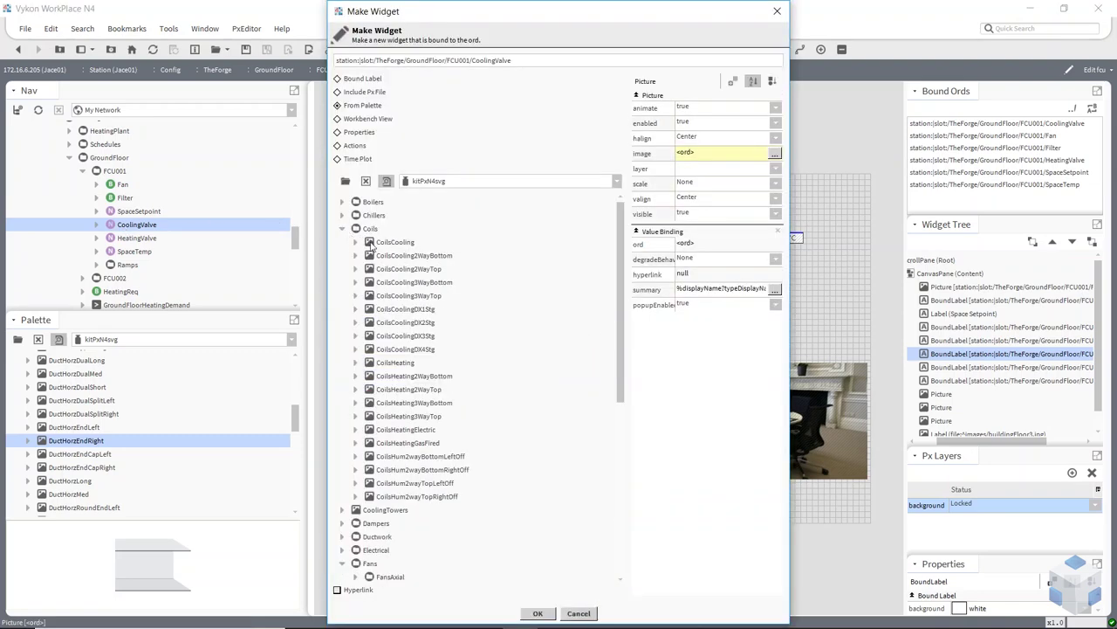
pyautogui.click(384, 244)
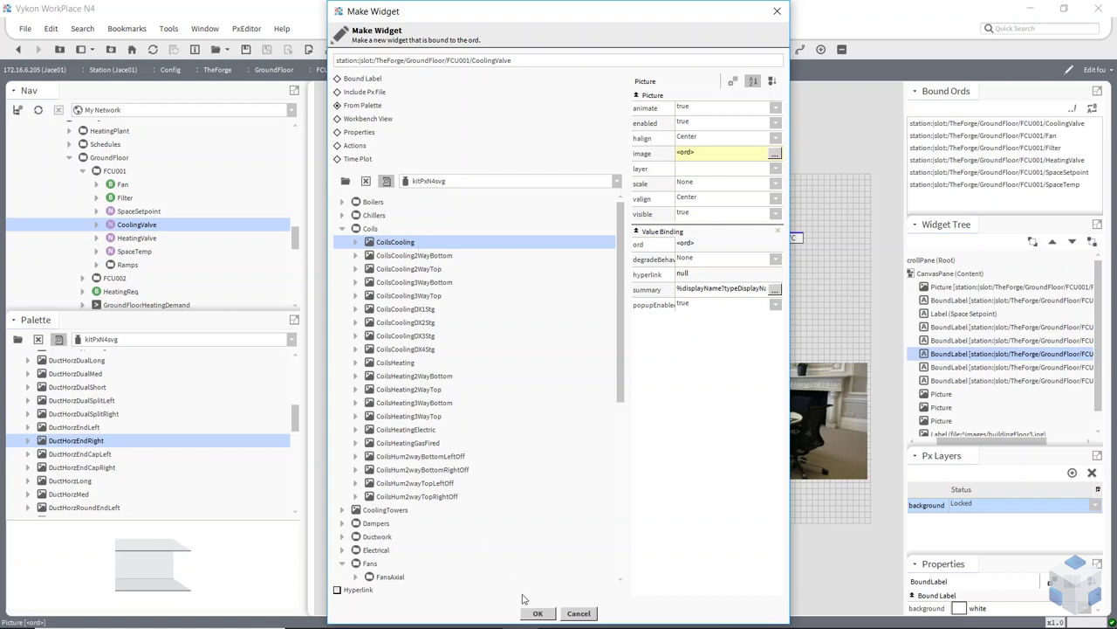
pyautogui.click(548, 612)
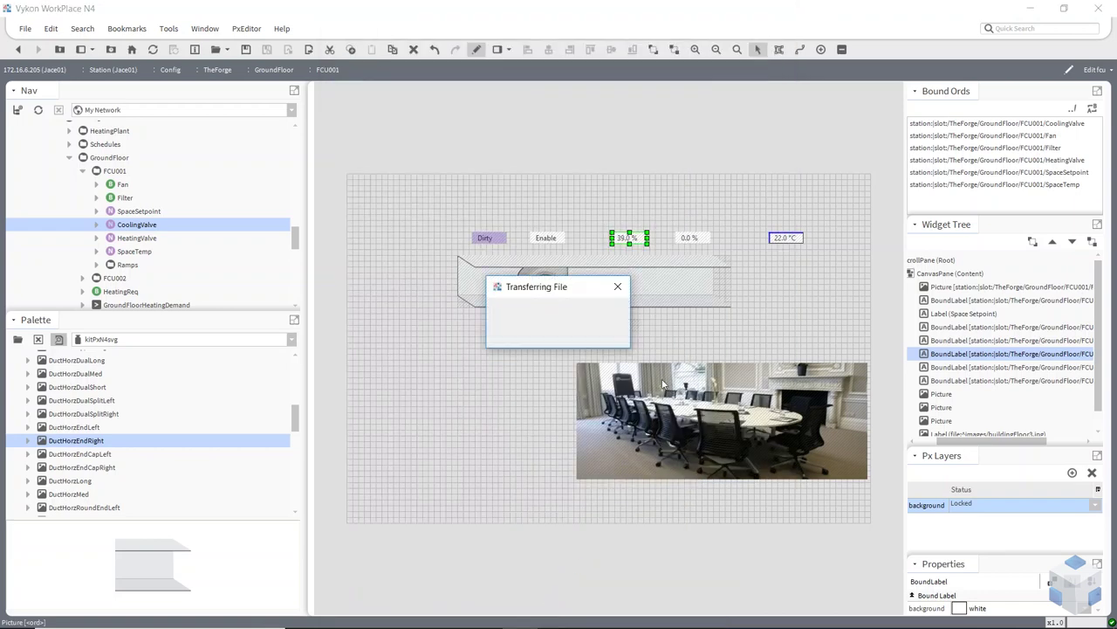
pyautogui.click(639, 301)
pyautogui.moveTo(638, 288); pyautogui.dragTo(627, 280)
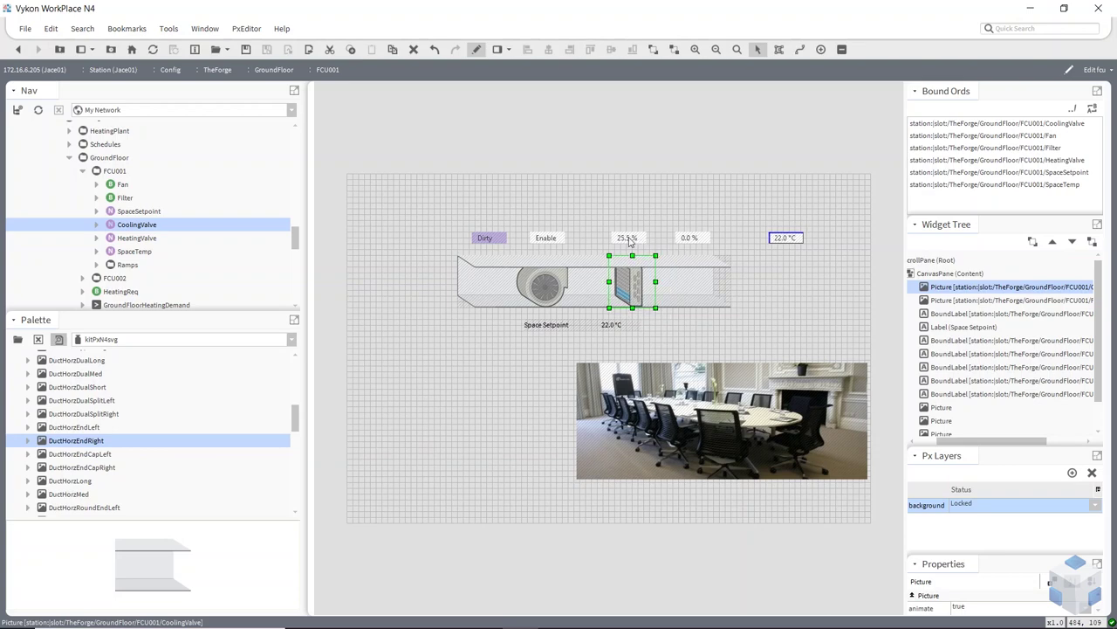
# Step: Open the cooling coil's image ranges and the image file assigned to the lowest range
pyautogui.doubleClick(634, 293)
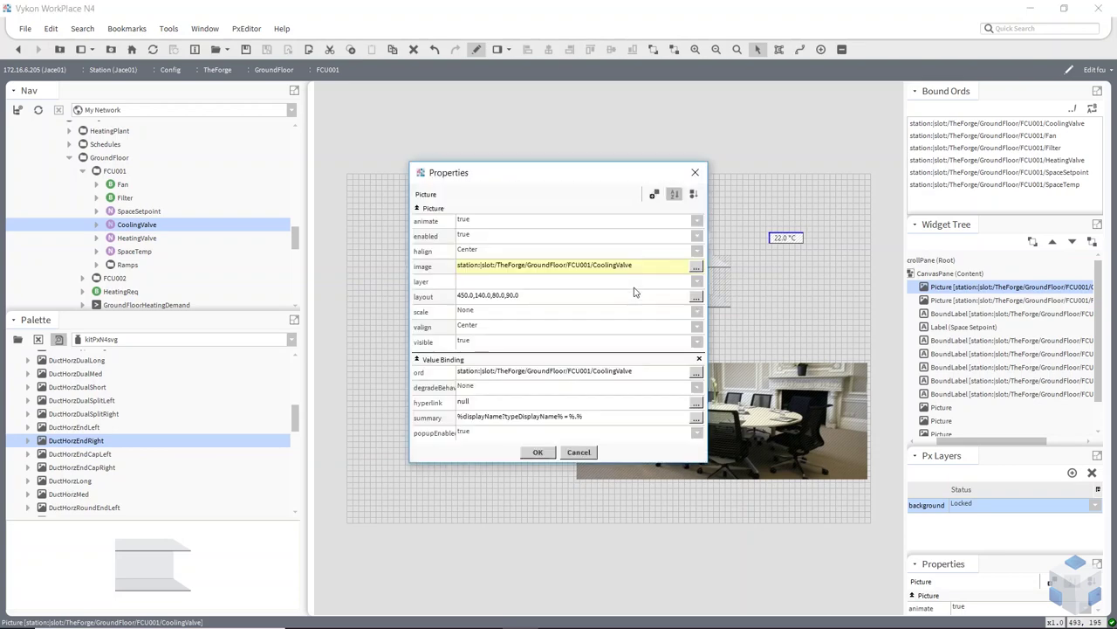
pyautogui.doubleClick(498, 268)
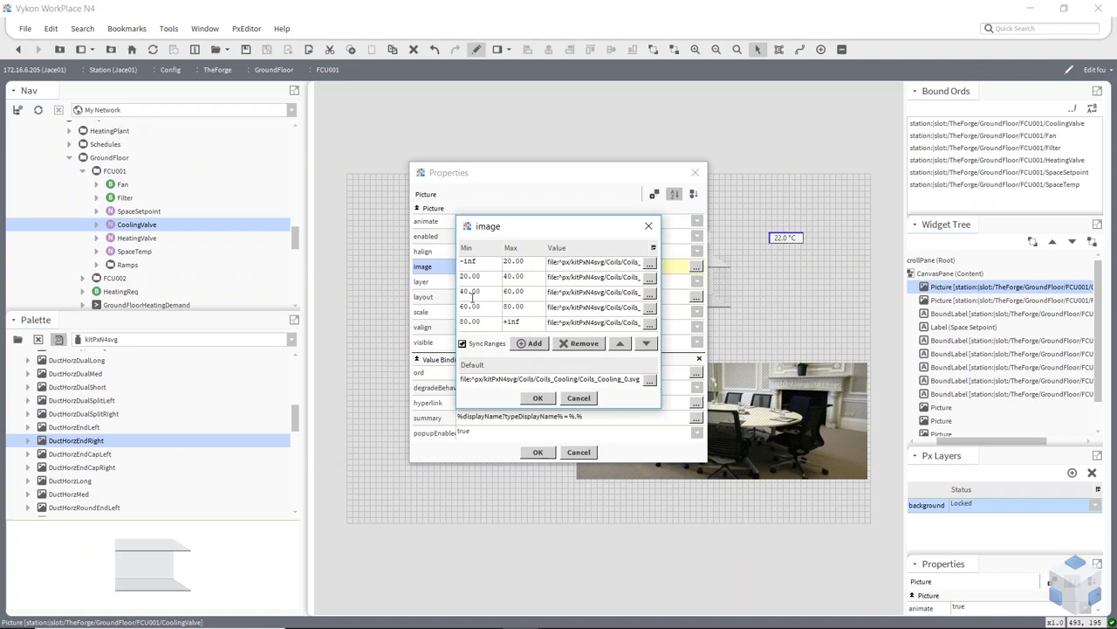
pyautogui.click(653, 266)
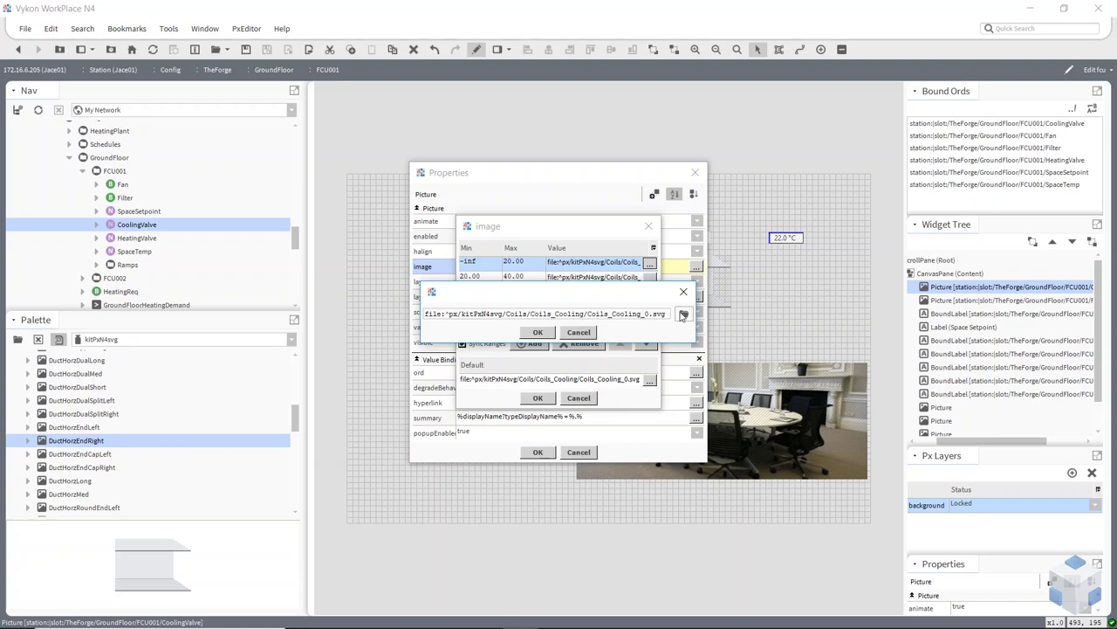
# Step: Preview the Coils_Cooling svg files available for the coil's ranges, and close the coil's properties
pyautogui.click(684, 314)
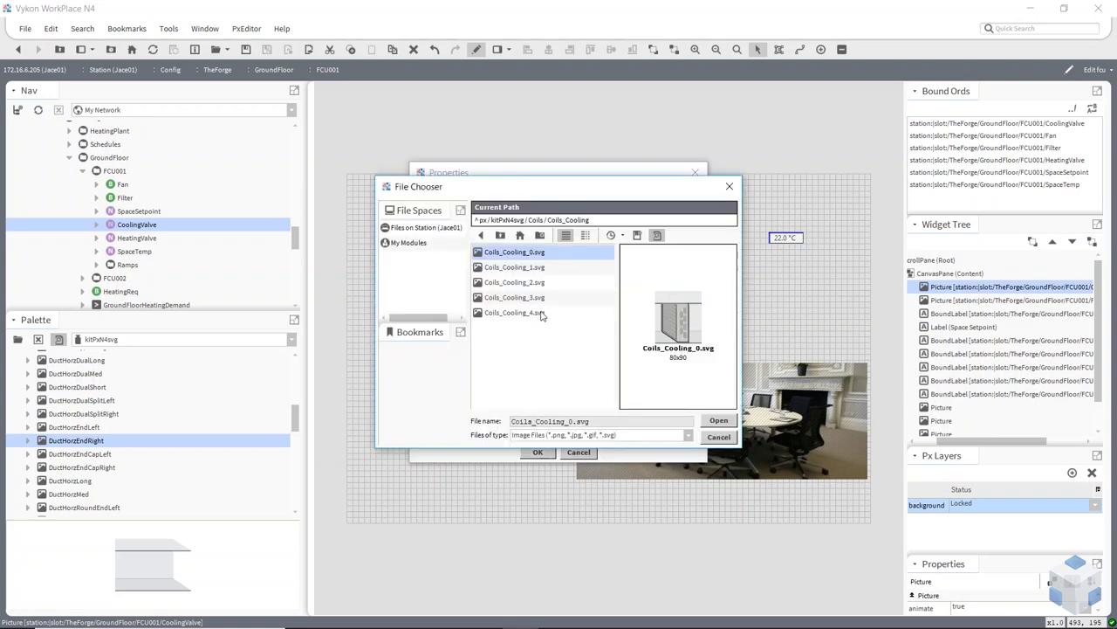
pyautogui.click(534, 271)
pyautogui.click(529, 282)
pyautogui.click(529, 312)
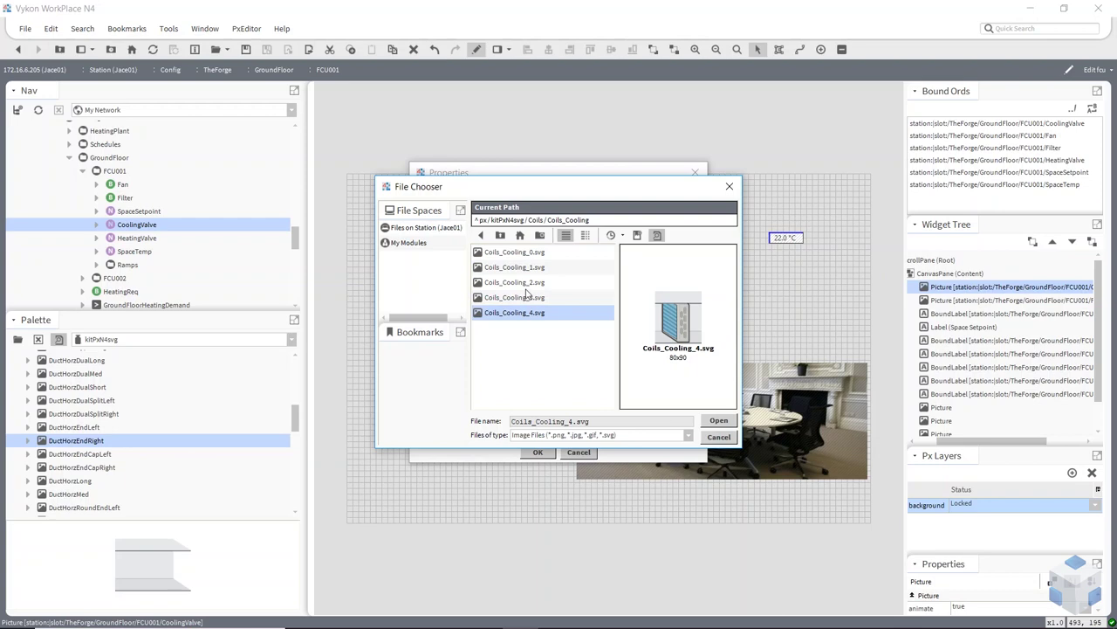
pyautogui.click(528, 282)
pyautogui.click(533, 267)
pyautogui.click(532, 255)
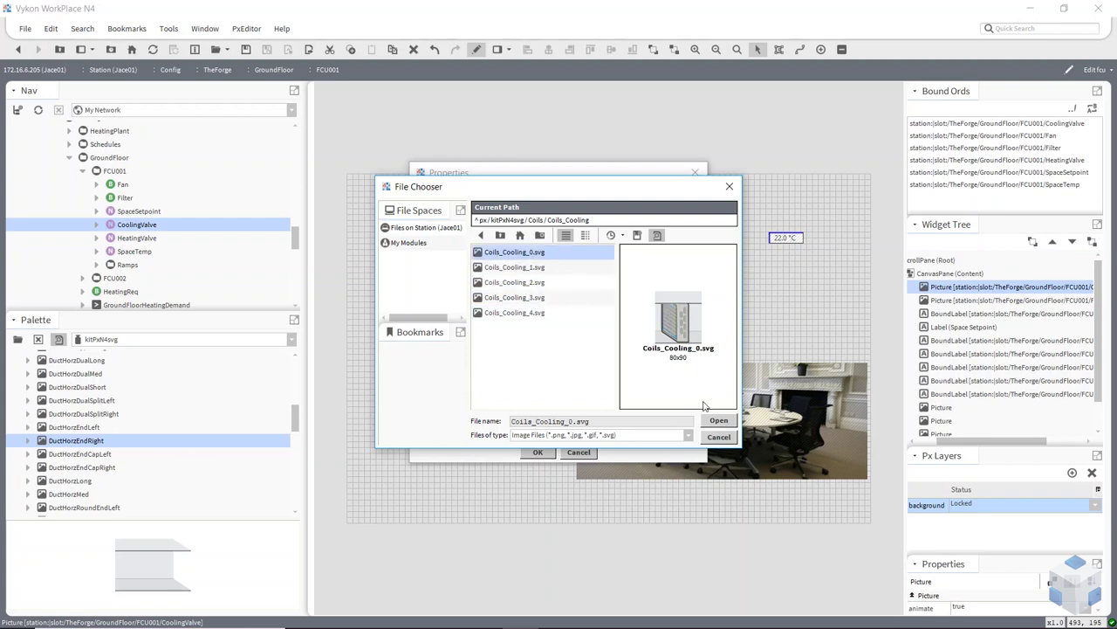
pyautogui.click(718, 436)
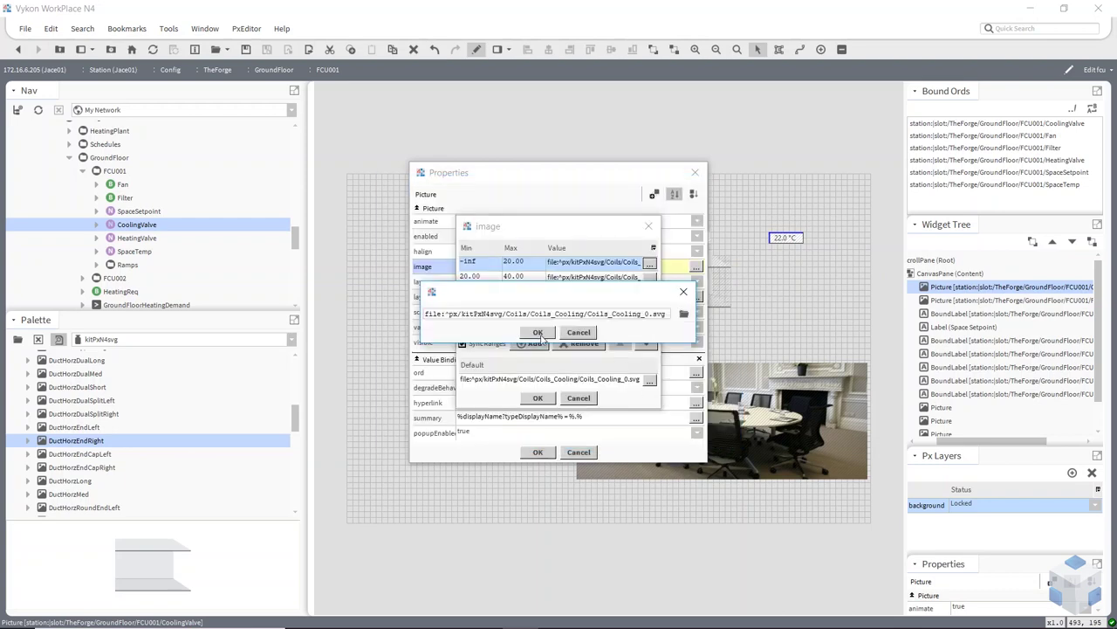
pyautogui.click(588, 332)
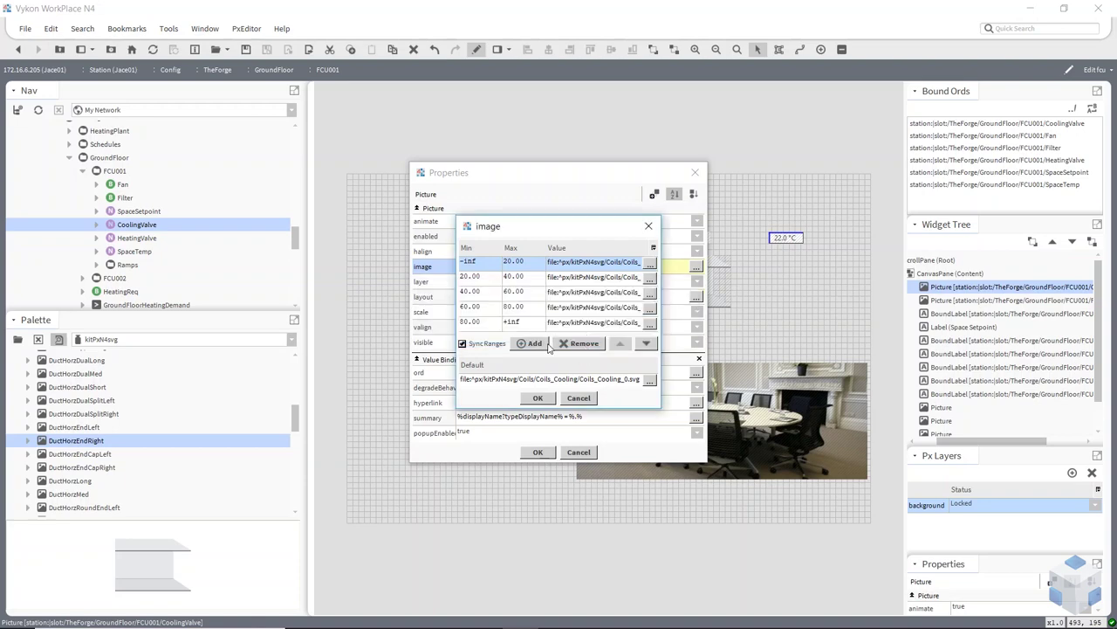
pyautogui.click(551, 398)
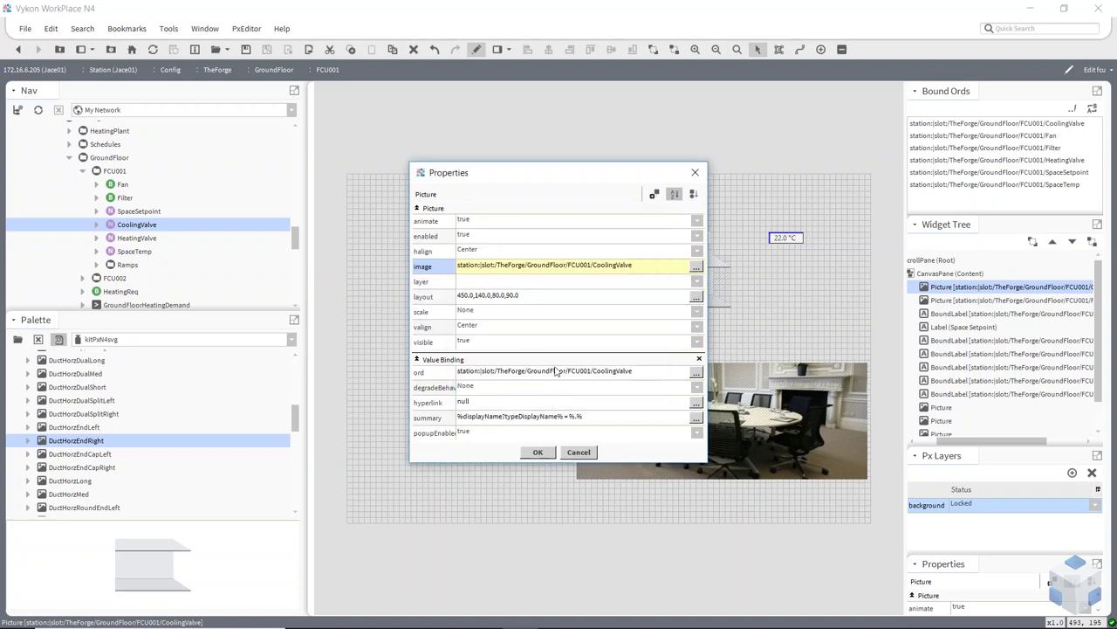
pyautogui.click(544, 453)
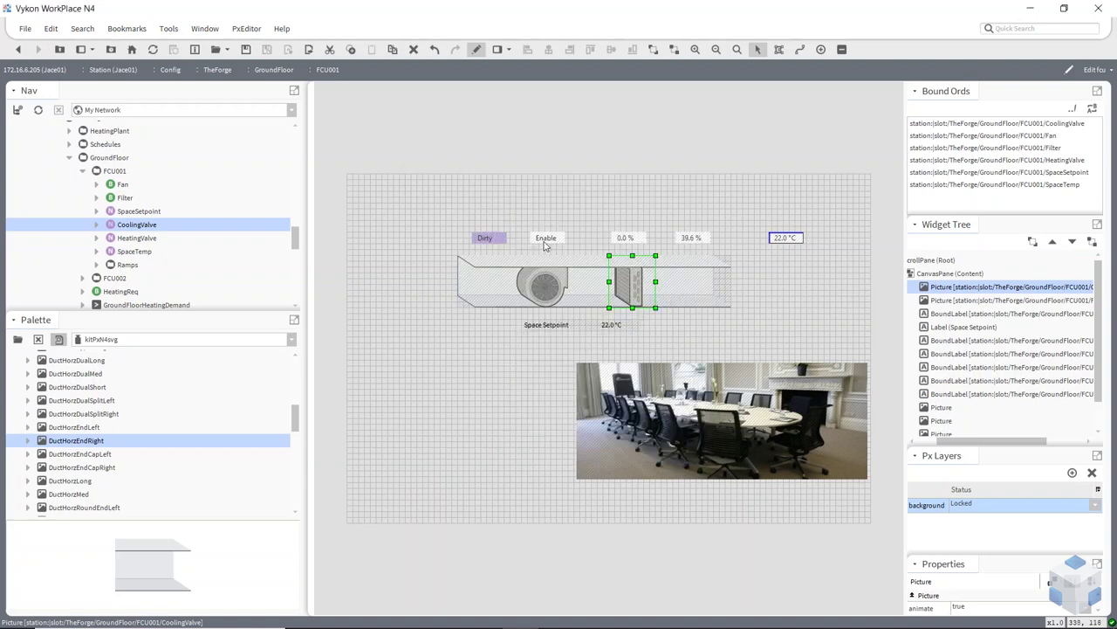
# Step: Inspect the true and false image files bound to the fan graphic, and close its properties unchanged
pyautogui.click(545, 288)
pyautogui.doubleClick(542, 285)
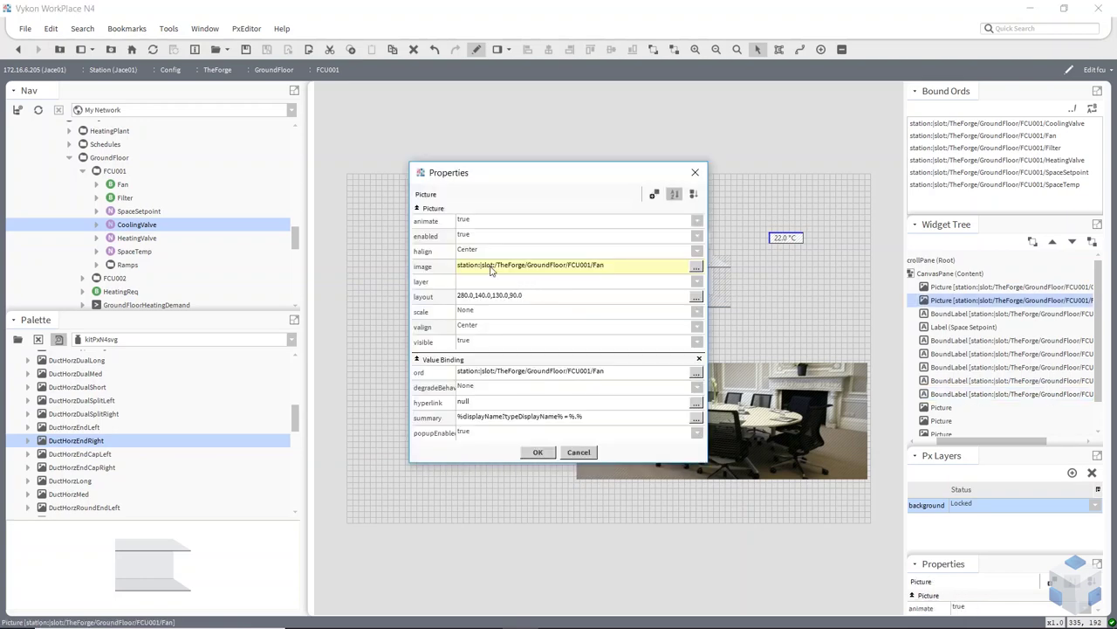
pyautogui.click(515, 268)
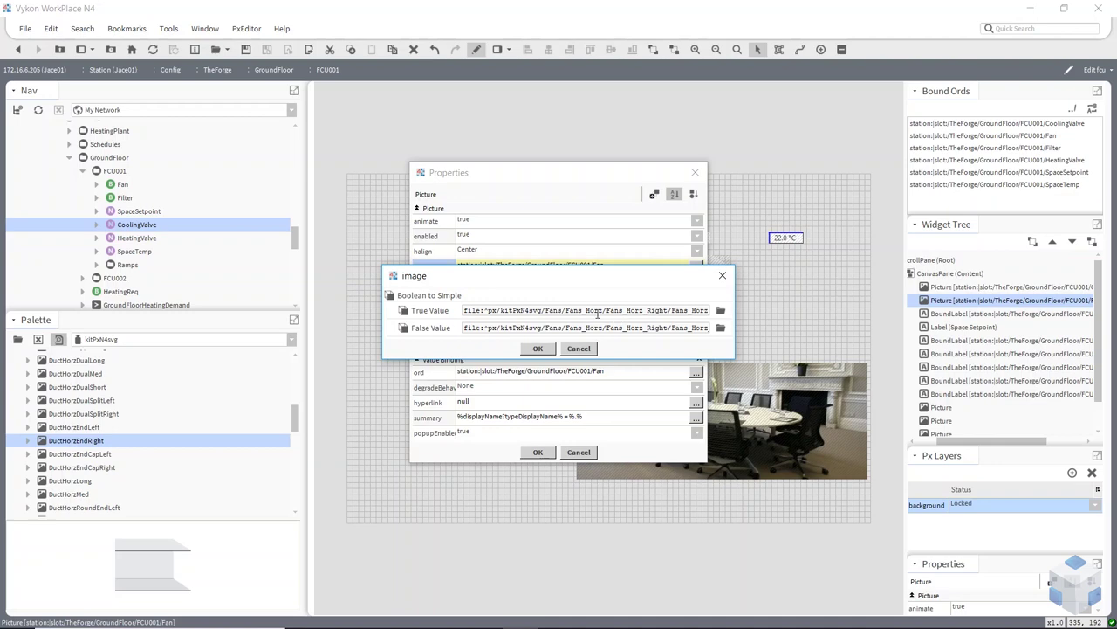
pyautogui.click(578, 348)
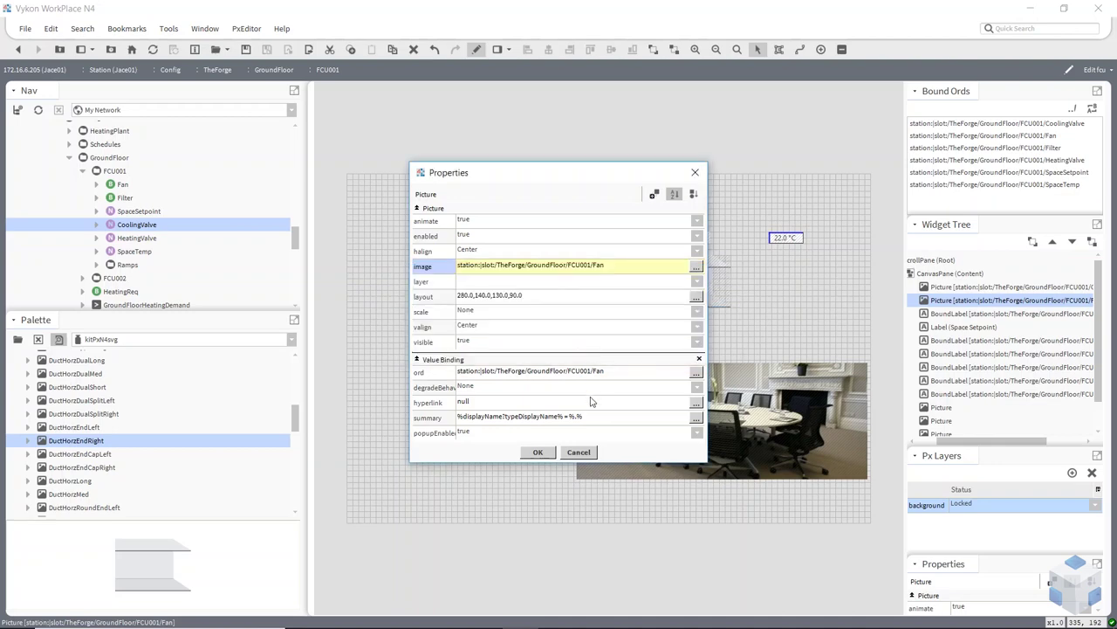
pyautogui.click(579, 452)
pyautogui.click(502, 365)
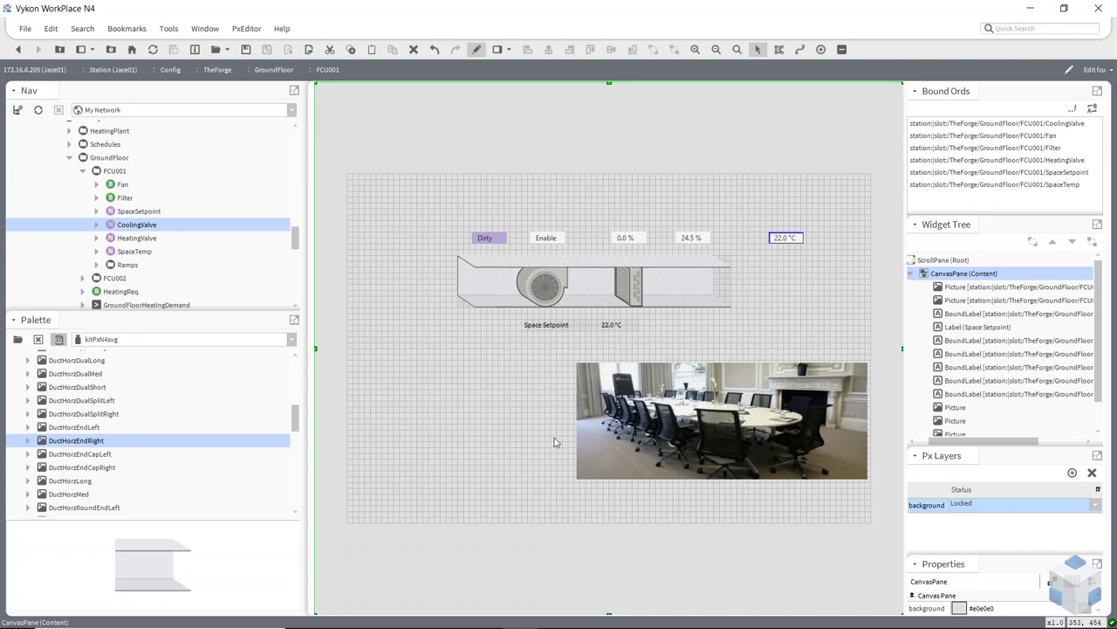
# Step: Add the CoilsHeating palette graphic bound to the HeatingValve point and align it in the ductwork beneath the HeatingValve label
pyautogui.moveTo(135, 239); pyautogui.dragTo(689, 306)
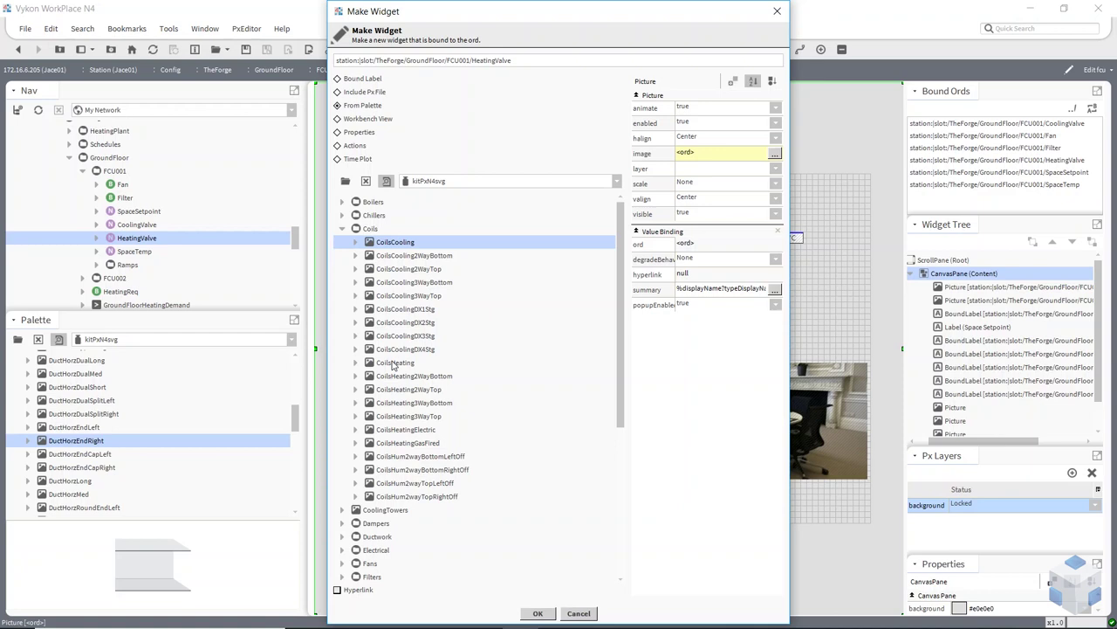
pyautogui.click(394, 364)
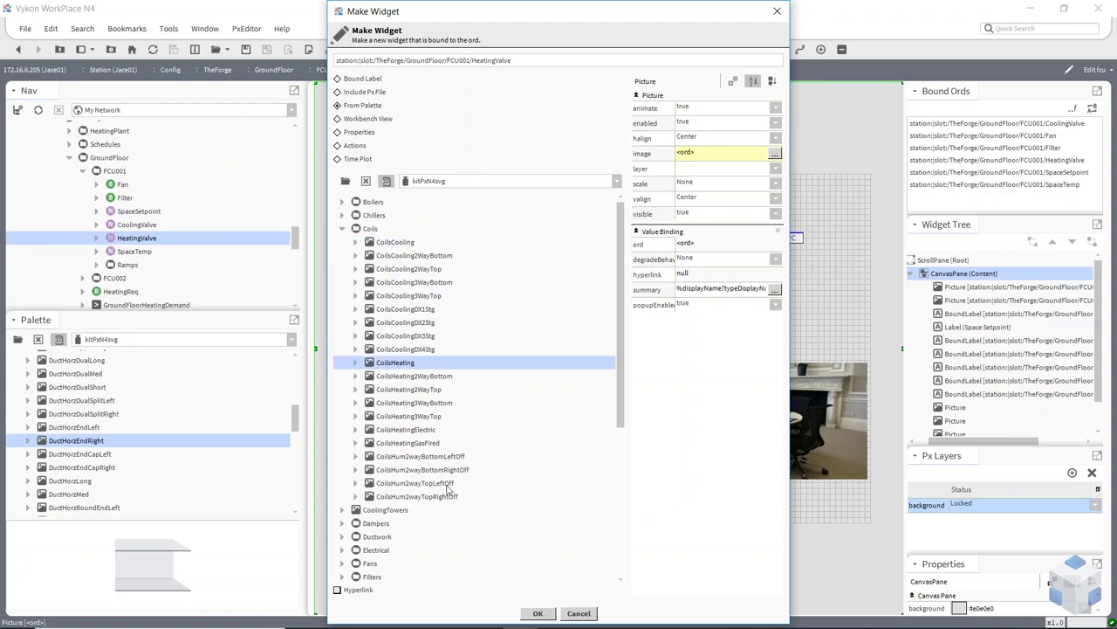
pyautogui.click(541, 613)
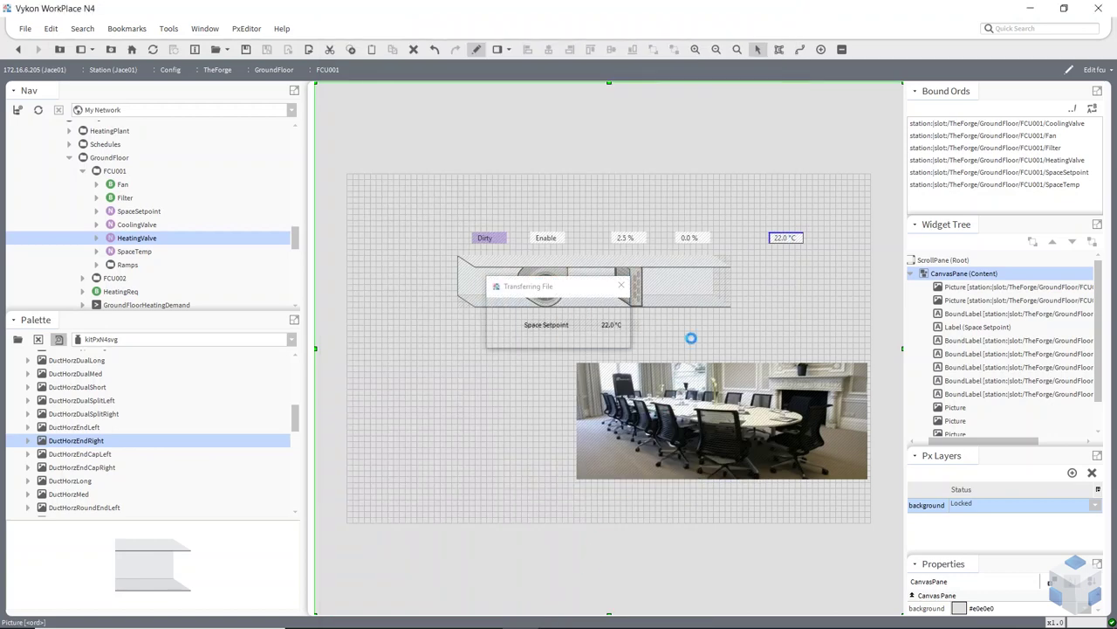
pyautogui.moveTo(704, 295); pyautogui.dragTo(684, 281)
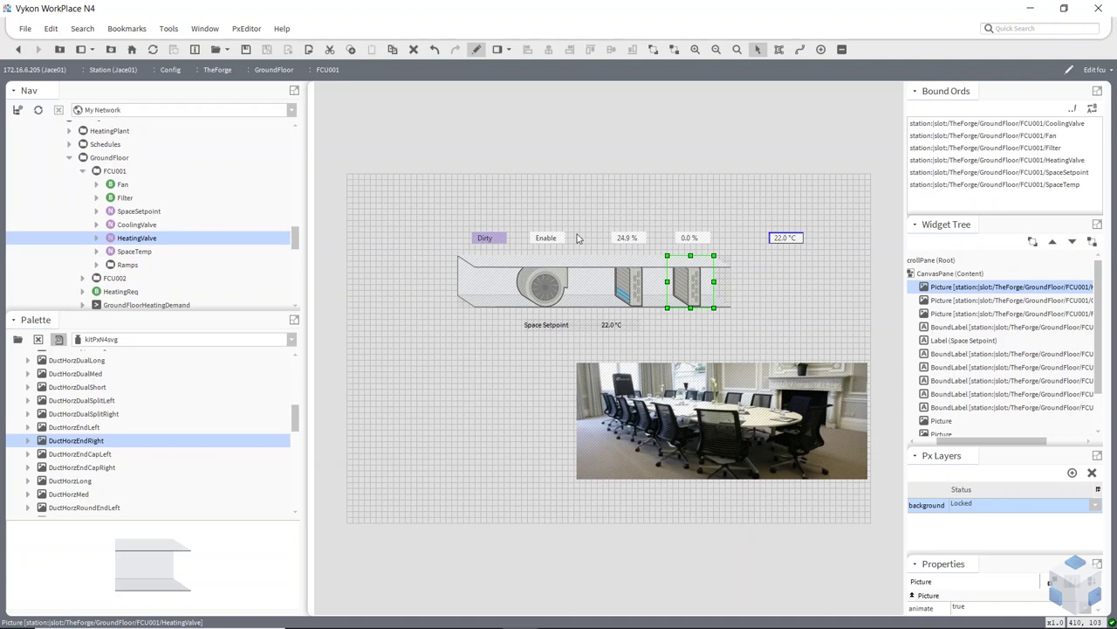
# Step: Shift the cooling coil and its CoolingValve label together along the ductwork, closer to the fan
pyautogui.moveTo(598, 204); pyautogui.dragTo(664, 332)
pyautogui.press('Left')
pyautogui.press('Left')
pyautogui.press('Left')
pyautogui.press('Left')
pyautogui.press('Left')
pyautogui.press('Left')
pyautogui.press('Left')
pyautogui.press('Left')
pyautogui.press('Left')
pyautogui.press('Left')
pyautogui.press('Left')
pyautogui.press('Left')
pyautogui.press('Left')
pyautogui.press('Left')
pyautogui.press('Left')
pyautogui.press('Left')
pyautogui.press('Left')
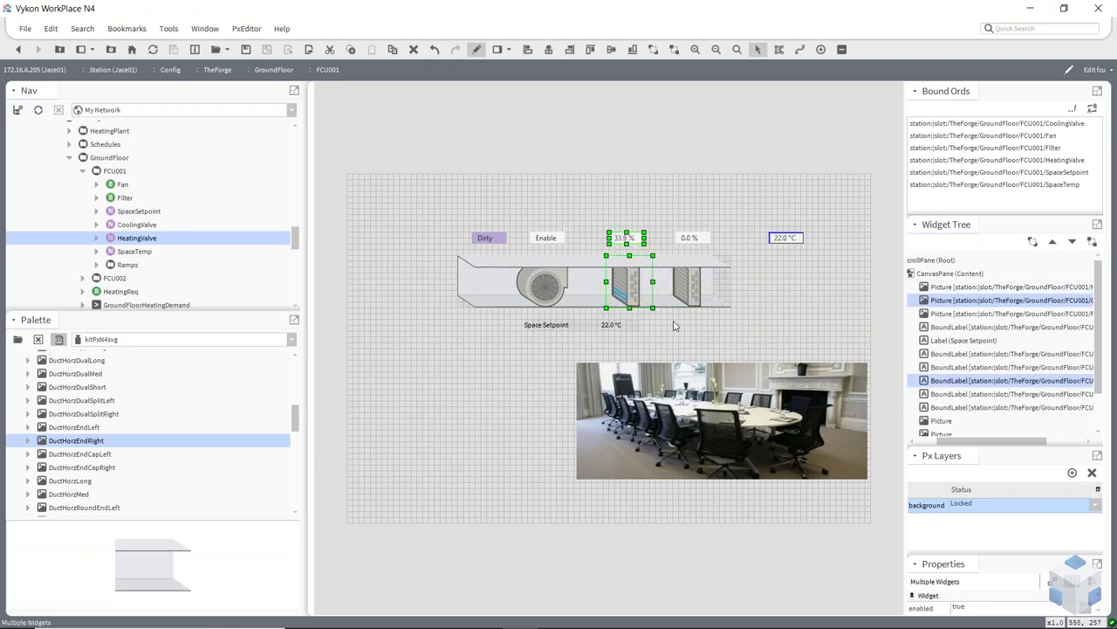
# Step: Shift the heating coil and its HeatingValve label together along the ductwork, closer to the cooling coil
pyautogui.moveTo(658, 198); pyautogui.dragTo(723, 335)
pyautogui.press('Left')
pyautogui.press('Left')
pyautogui.press('Left')
pyautogui.press('Left')
pyautogui.press('Left')
pyautogui.press('Left')
pyautogui.press('Left')
pyautogui.press('Left')
pyautogui.press('Left')
pyautogui.press('Left')
pyautogui.press('Left')
pyautogui.press('Left')
pyautogui.press('Left')
pyautogui.press('Left')
pyautogui.press('Left')
pyautogui.press('Left')
pyautogui.press('Left')
pyautogui.press('Left')
pyautogui.press('Left')
pyautogui.press('Left')
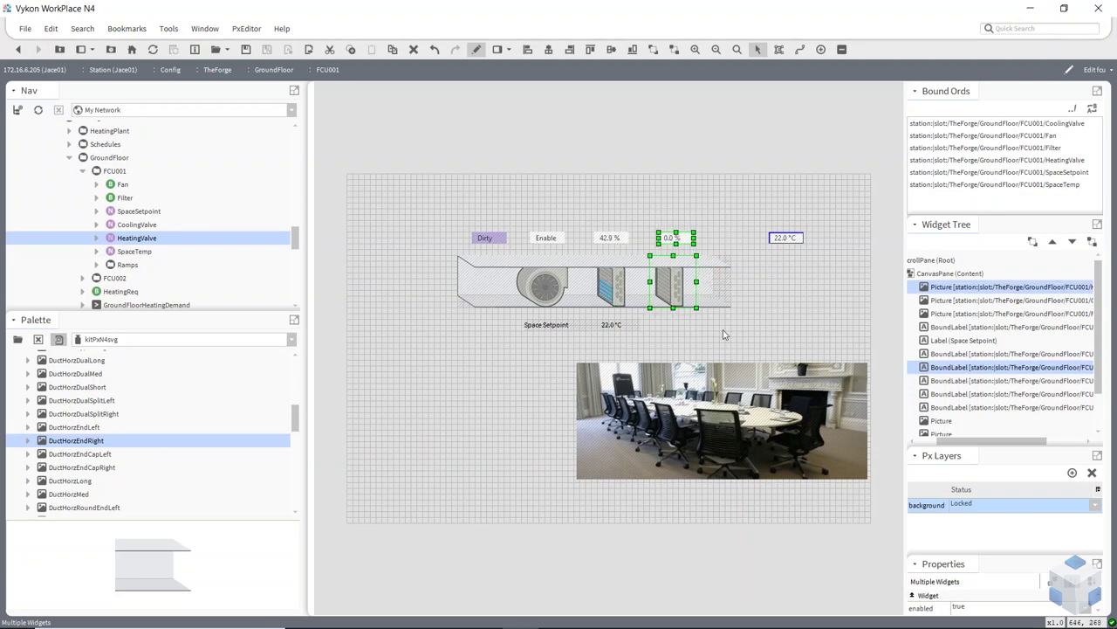
# Step: Move the SpaceTemp label above the open end of the ductwork, in line with the other value labels
pyautogui.click(788, 228)
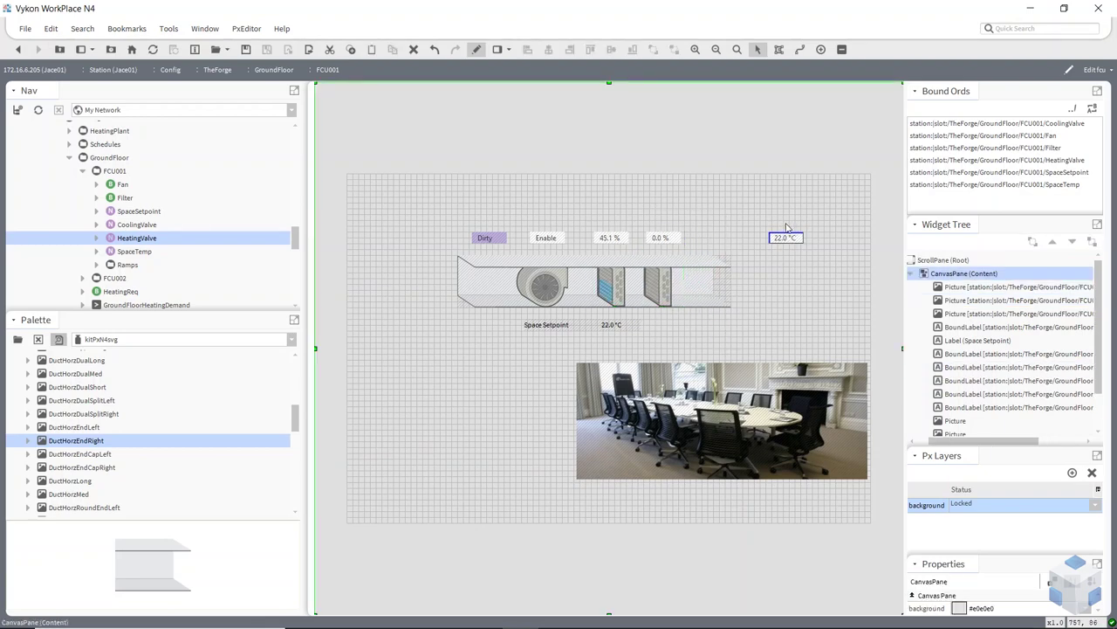
pyautogui.moveTo(790, 237); pyautogui.dragTo(723, 240)
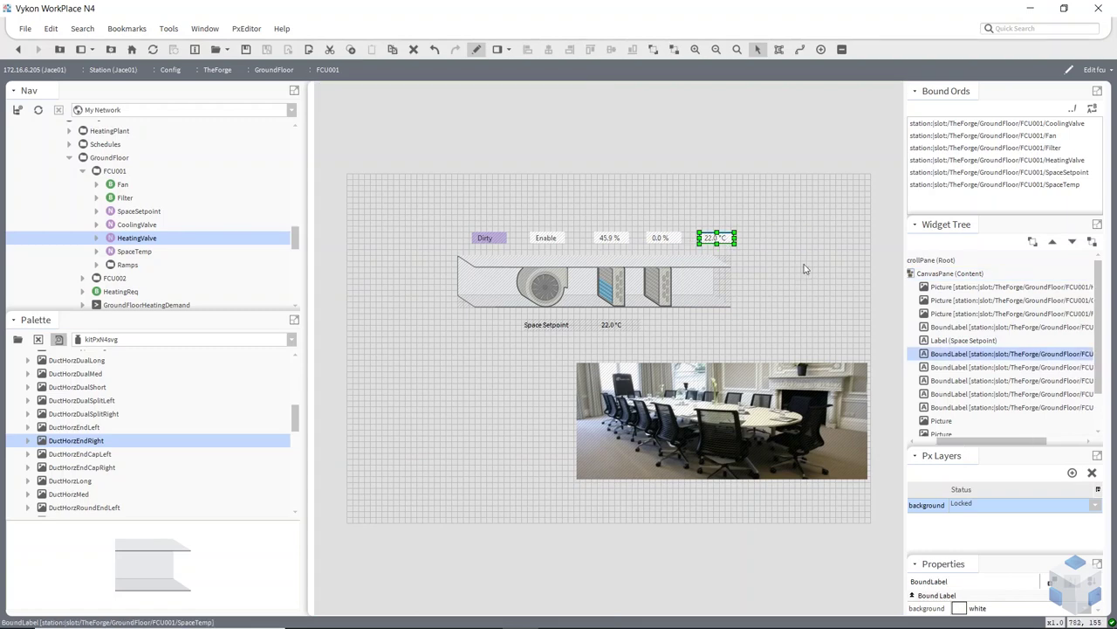
pyautogui.click(808, 269)
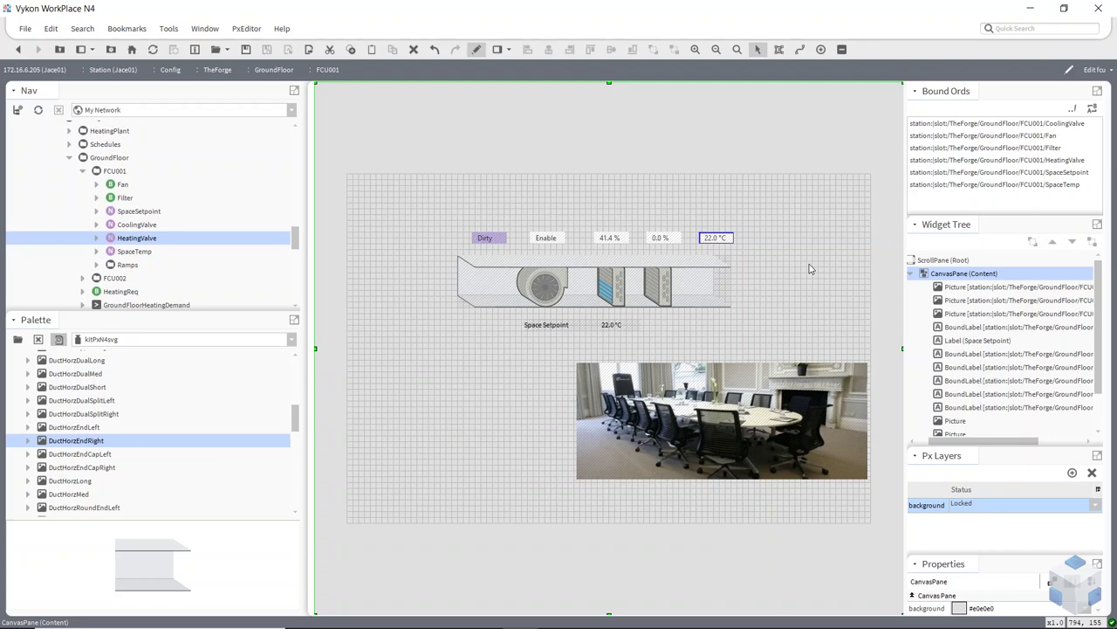
# Step: Add a Current Day Summary workbench view bound to GroundFloorSchedule in the empty area beside the meeting room picture, accepting the media validation
pyautogui.click(83, 171)
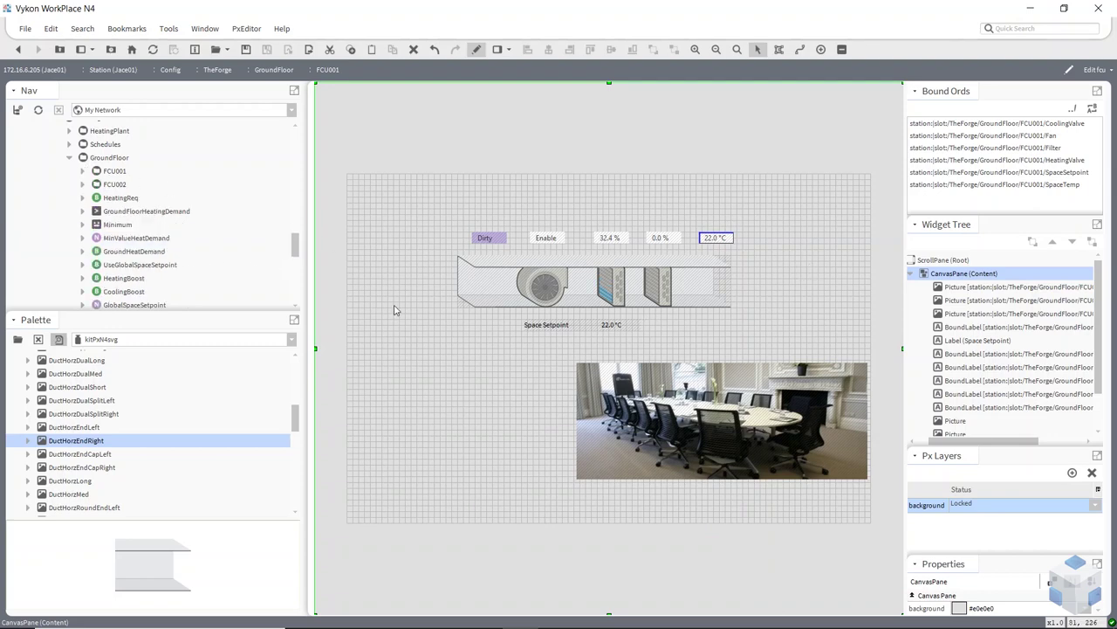
pyautogui.scroll(-2, 143, 256)
pyautogui.scroll(-2, 139, 262)
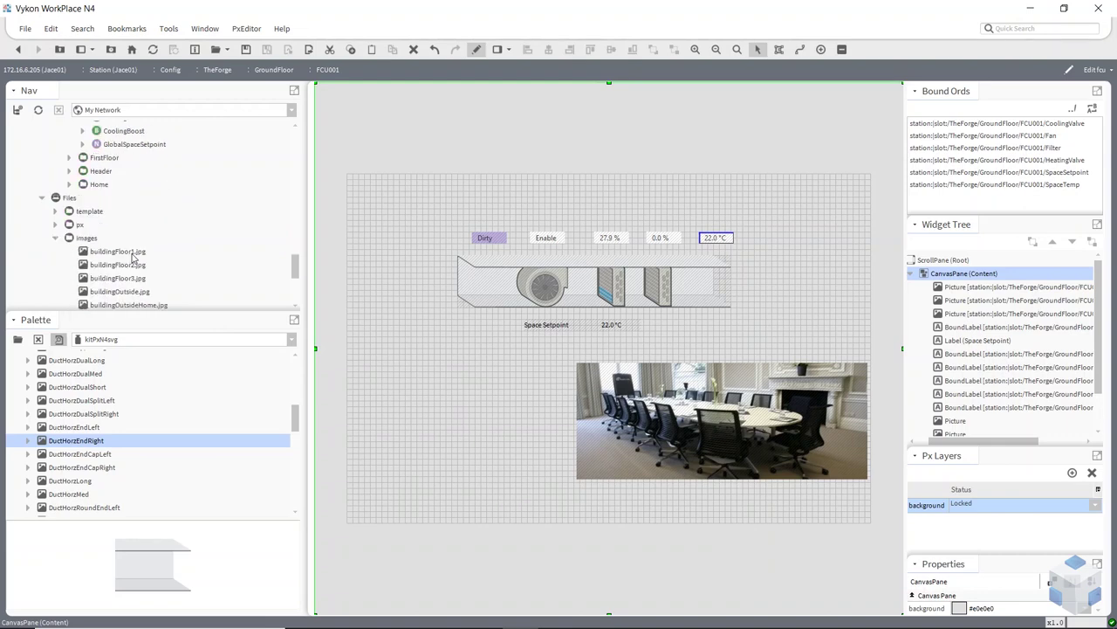
pyautogui.scroll(7, 87, 236)
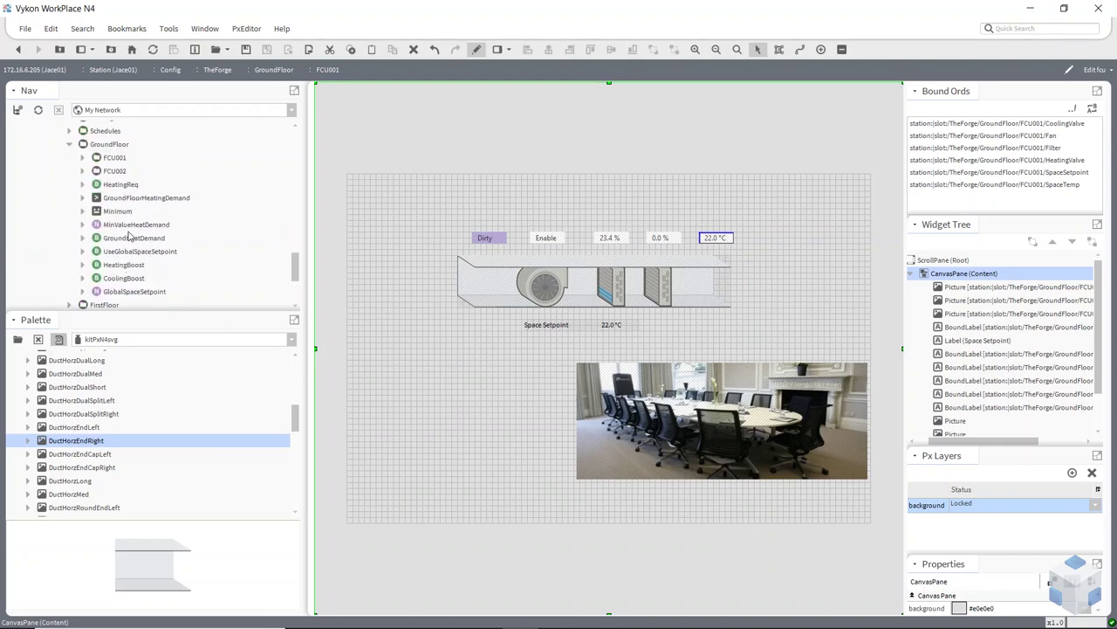
pyautogui.click(69, 252)
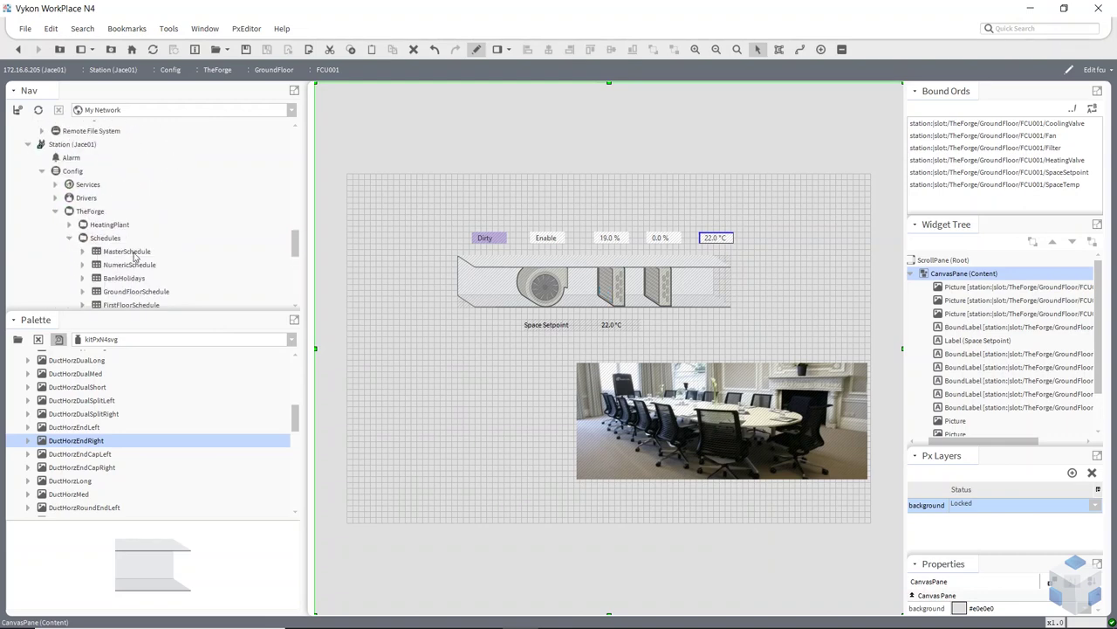
pyautogui.scroll(-1, 144, 255)
pyautogui.moveTo(113, 259); pyautogui.dragTo(439, 381)
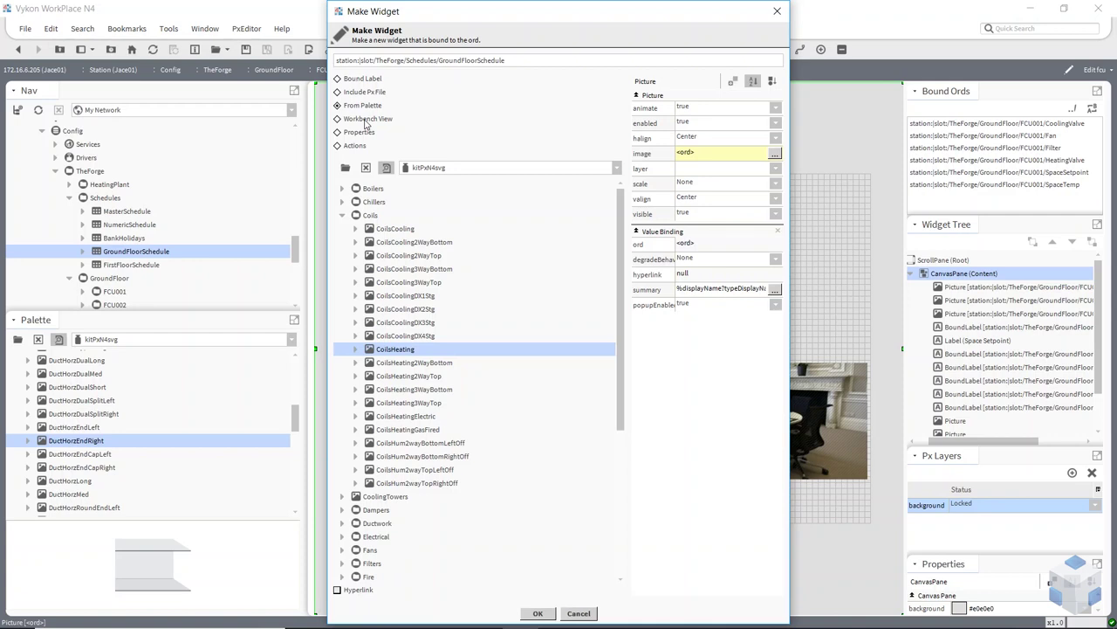
pyautogui.click(365, 121)
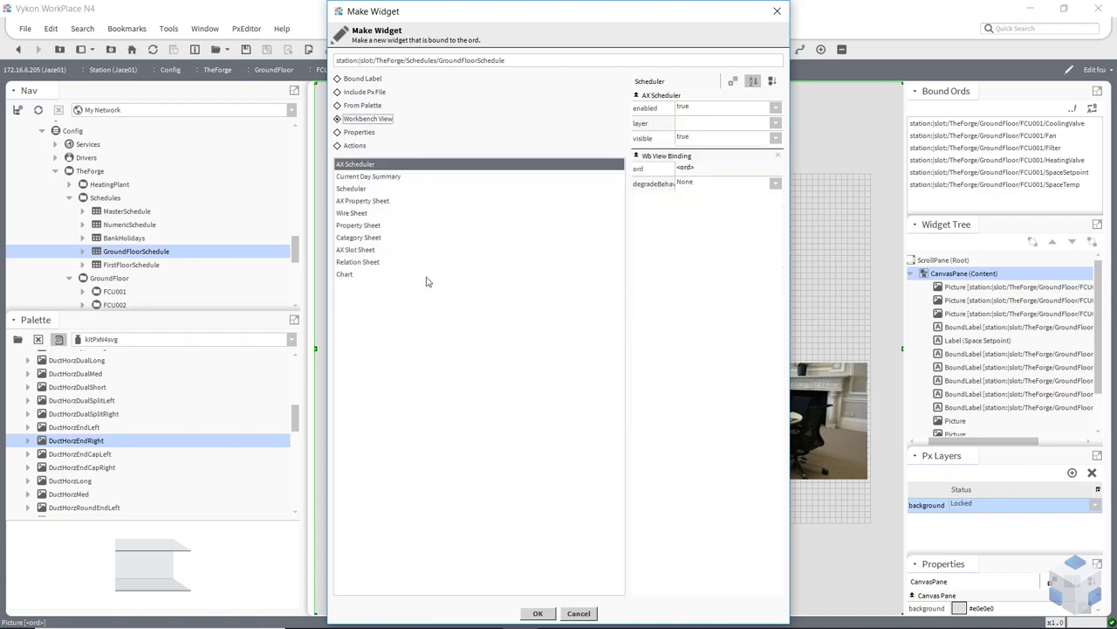
pyautogui.click(367, 177)
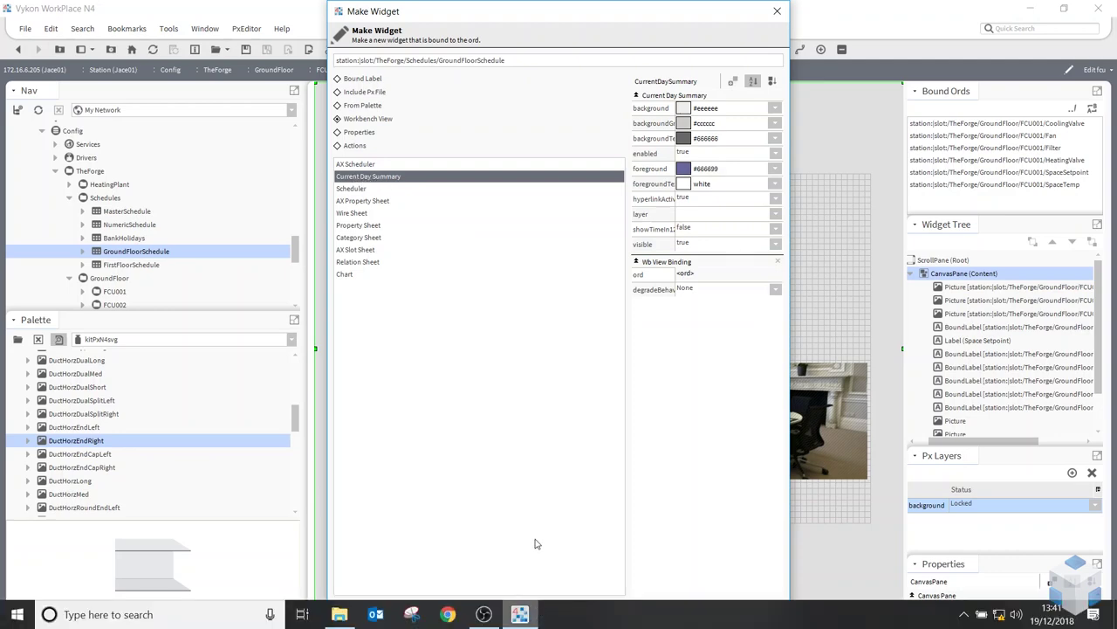
pyautogui.click(538, 613)
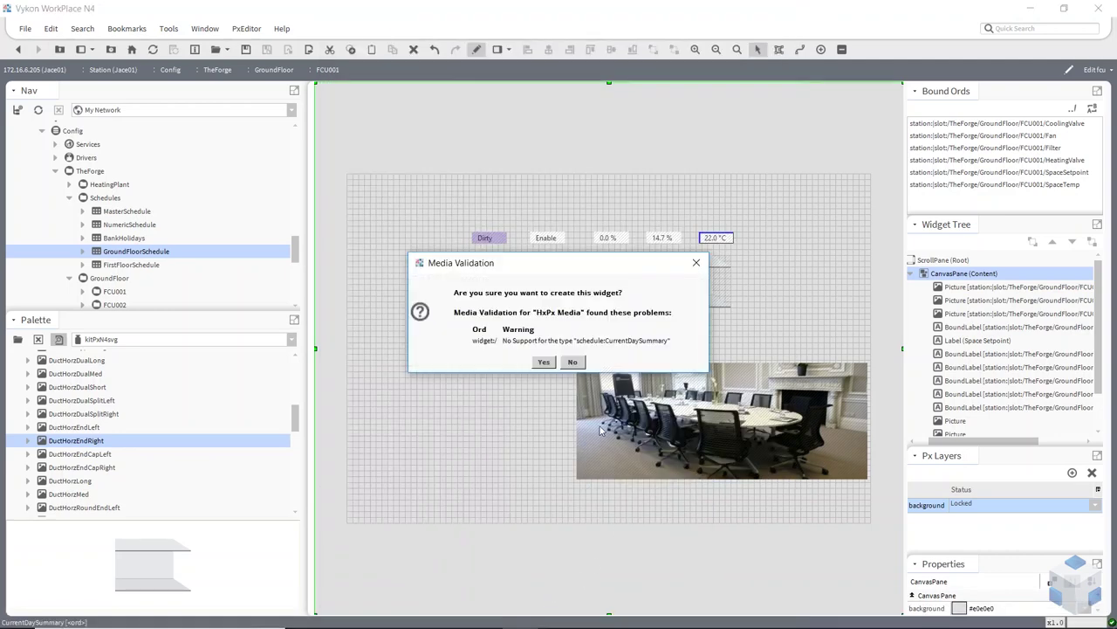
pyautogui.click(543, 361)
# Step: Position the day summary beside the meeting room picture and size it to about 365 by 175
pyautogui.moveTo(463, 384); pyautogui.dragTo(566, 445)
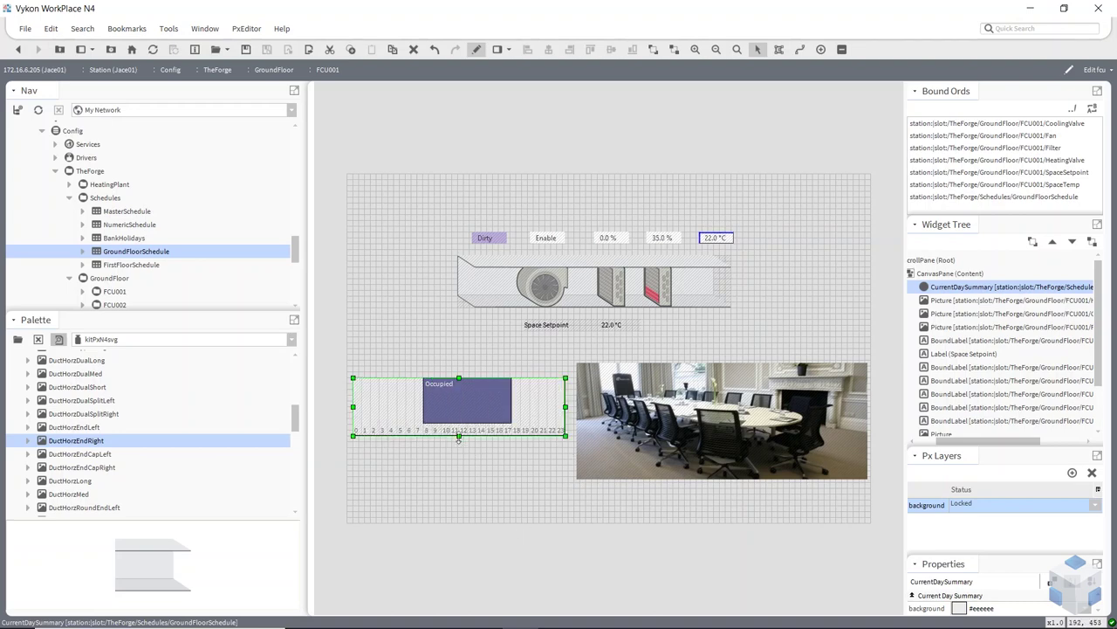
pyautogui.moveTo(458, 439); pyautogui.dragTo(469, 483)
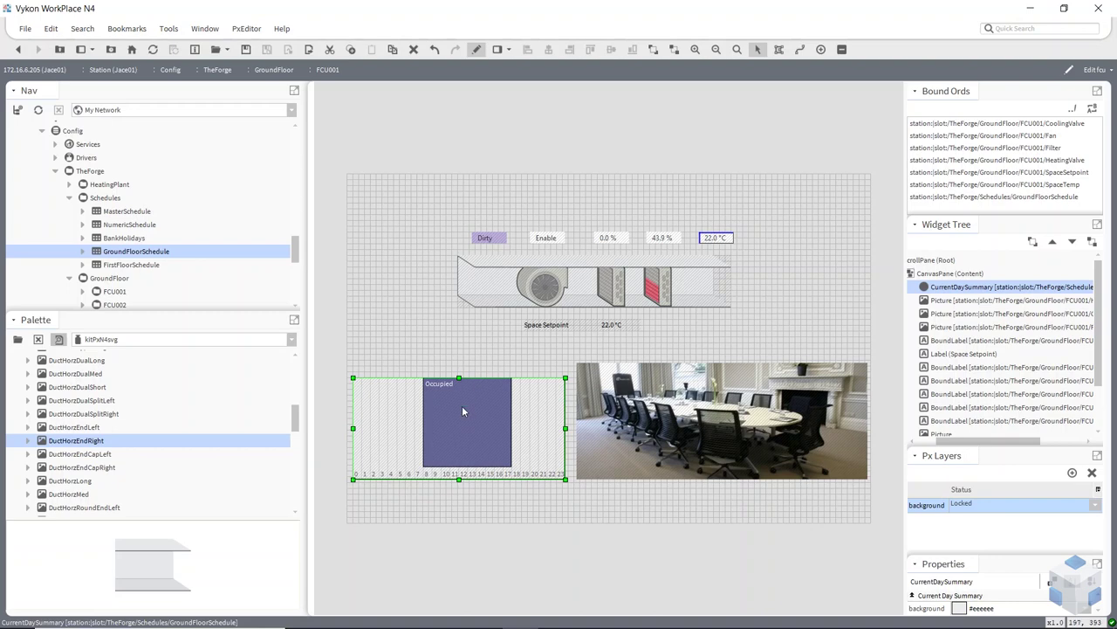
# Step: Switch the graphic to view mode, open the ground floor schedule from the day summary, and return to the graphic
pyautogui.click(477, 49)
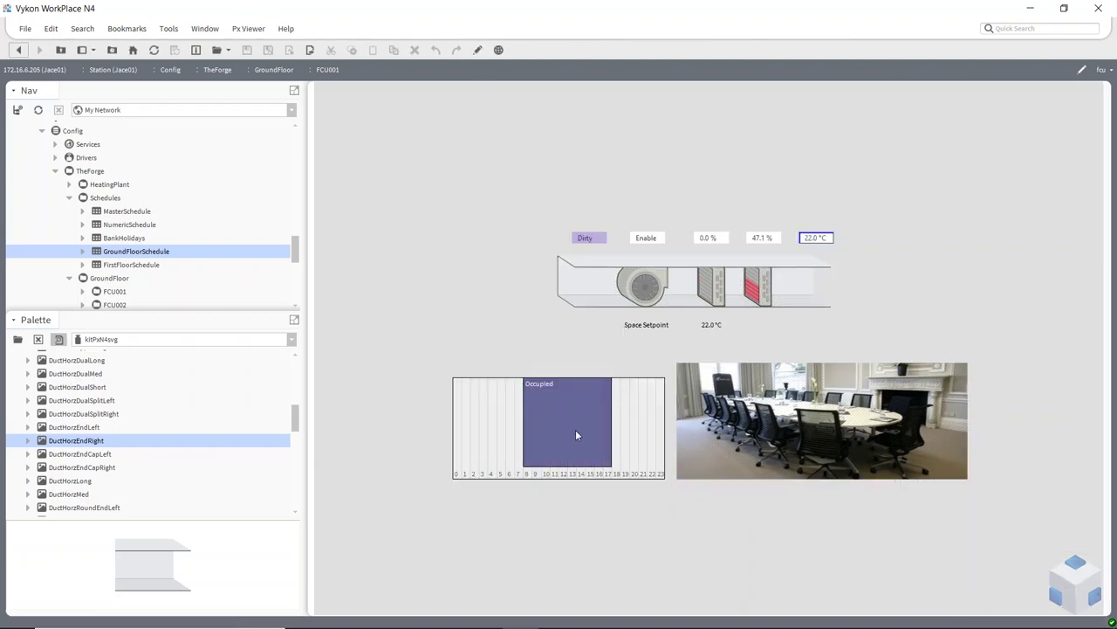
pyautogui.click(569, 460)
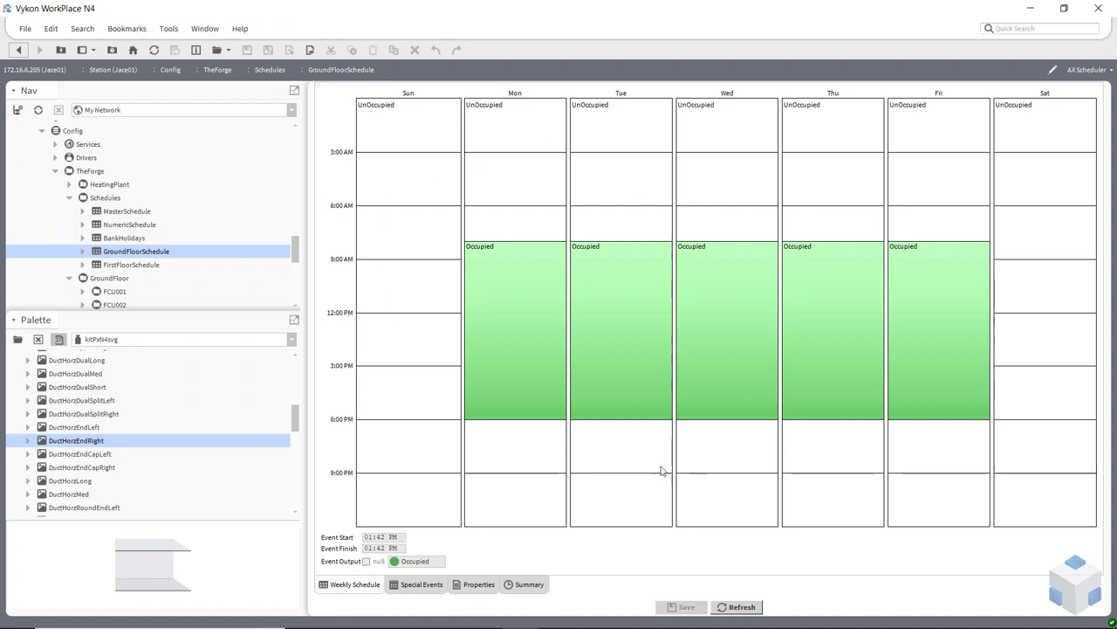
pyautogui.click(18, 50)
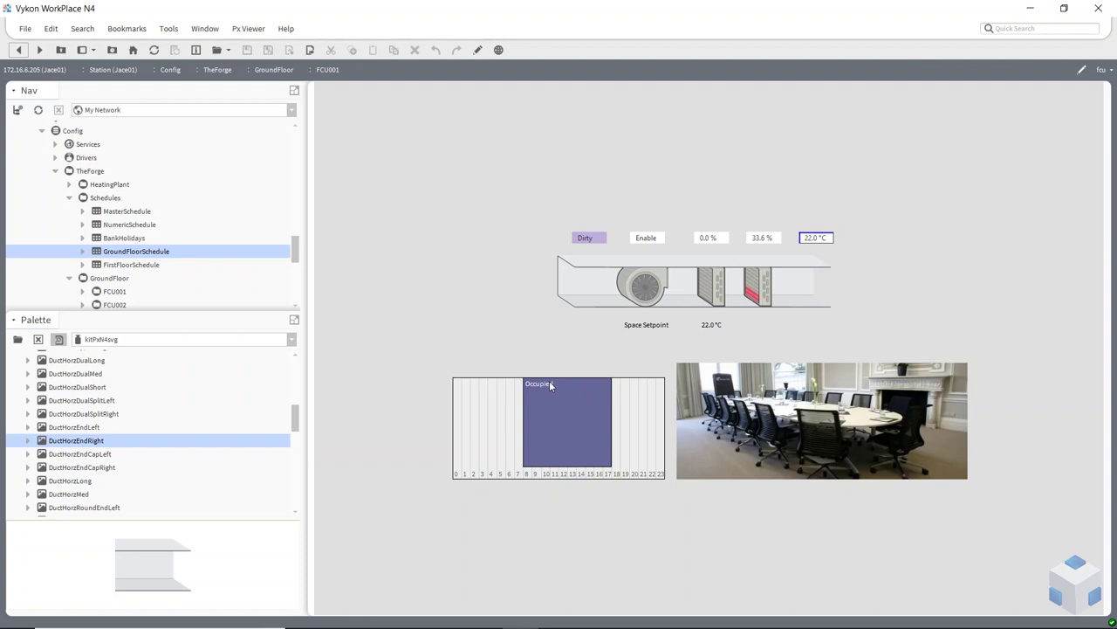
# Step: Check the day summary's hyperlink setting in its properties, close them unchanged, and return the graphic to view mode
pyautogui.click(477, 50)
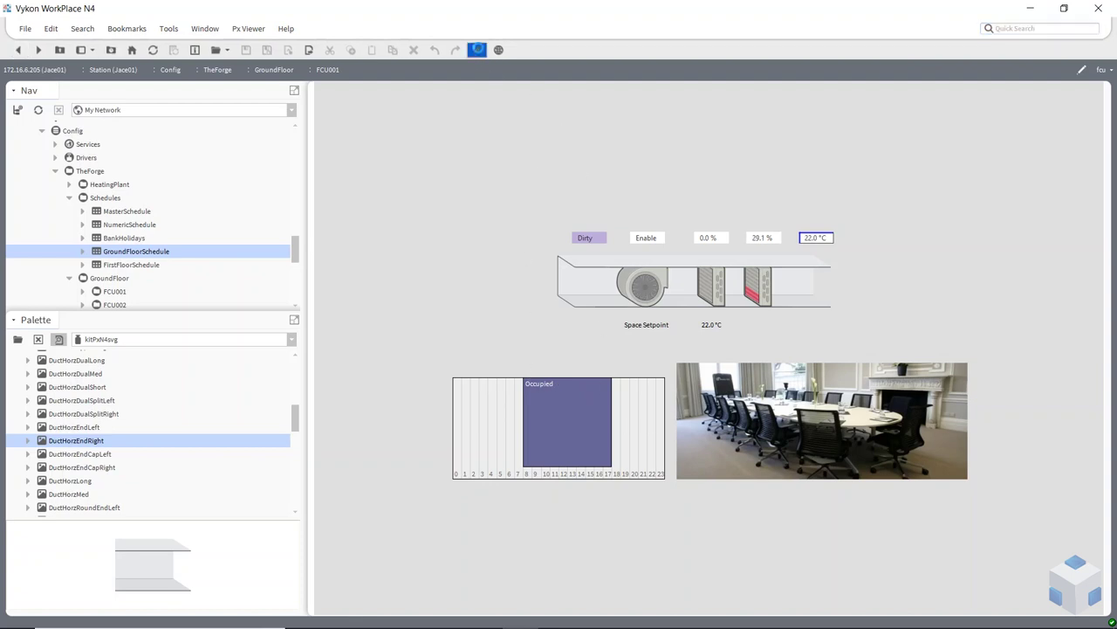
pyautogui.doubleClick(483, 417)
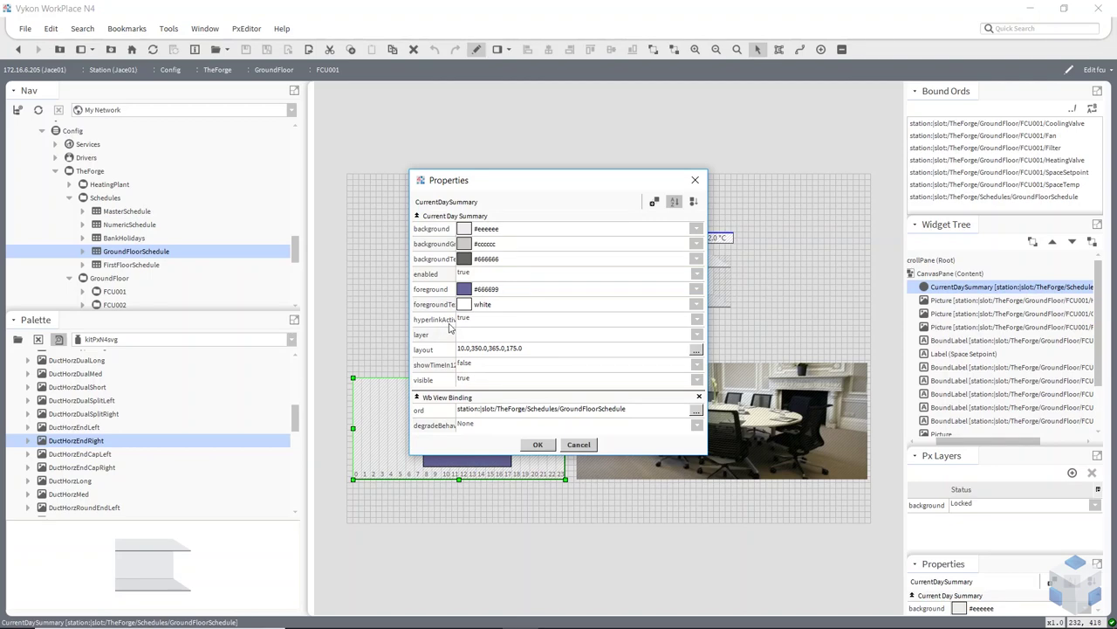
pyautogui.click(579, 444)
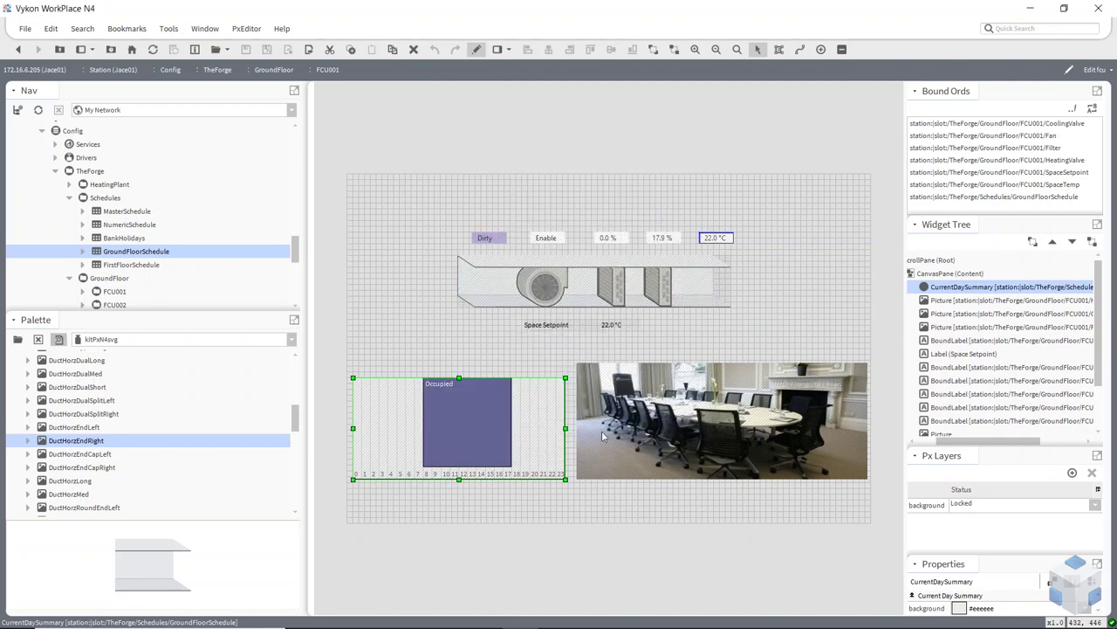
pyautogui.click(477, 49)
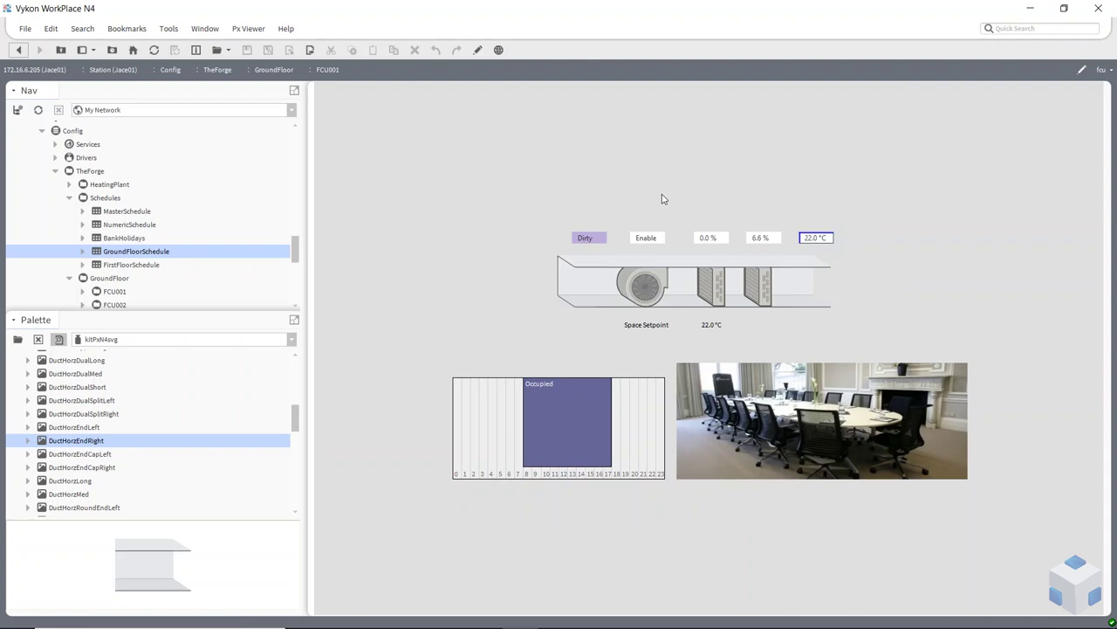